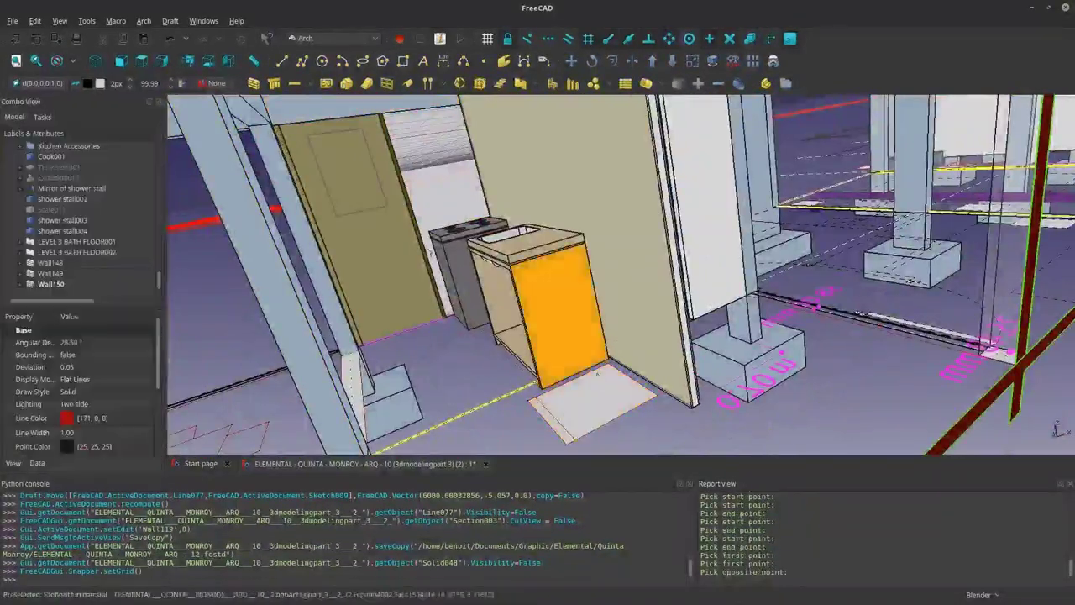
# - Draw a rectangle about 0.53 by 0.56 m on the floor beside the kitchen sink cabinet
pyautogui.scroll(3, 367, 395)
pyautogui.click(368, 395)
pyautogui.click(366, 401)
pyautogui.scroll(-5, 366, 401)
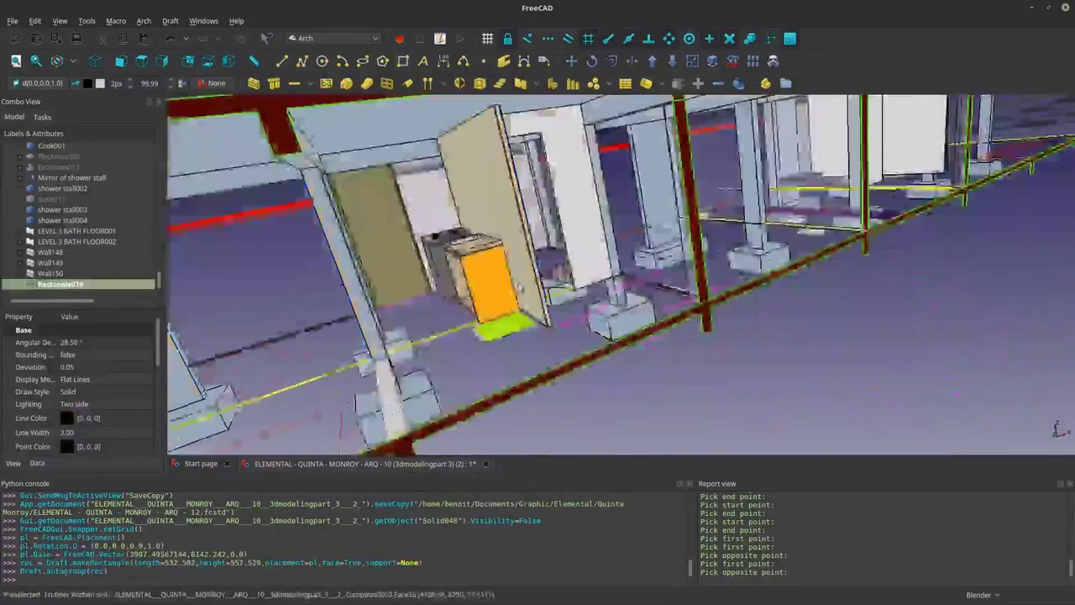
# - Turn the floor rectangle into an Arch structure with a height of 1.7 m
pyautogui.click(71, 416)
pyautogui.write('2')
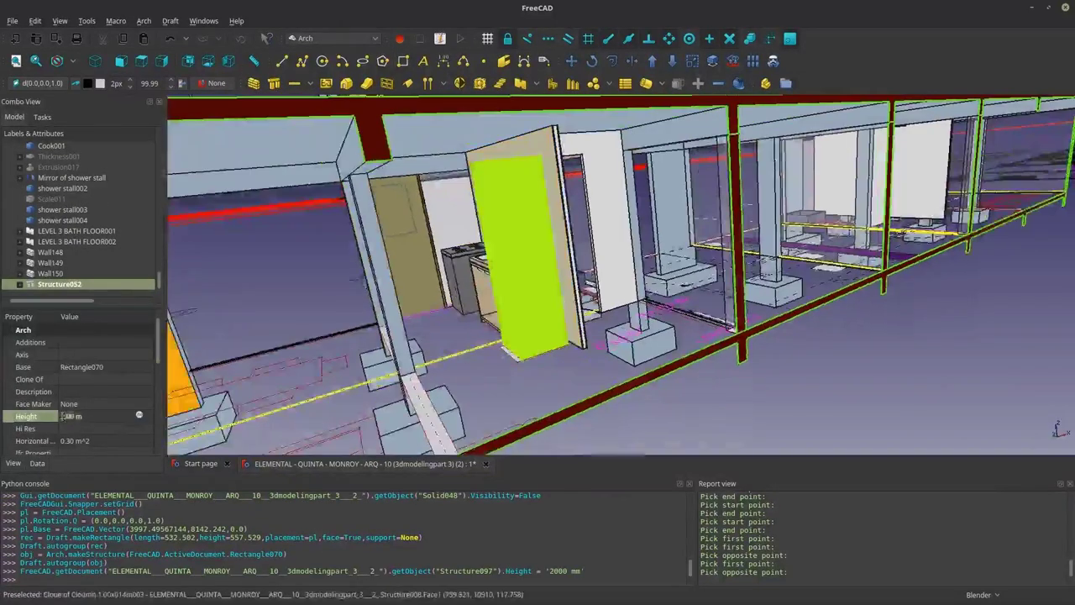
pyautogui.scroll(6, 484, 198)
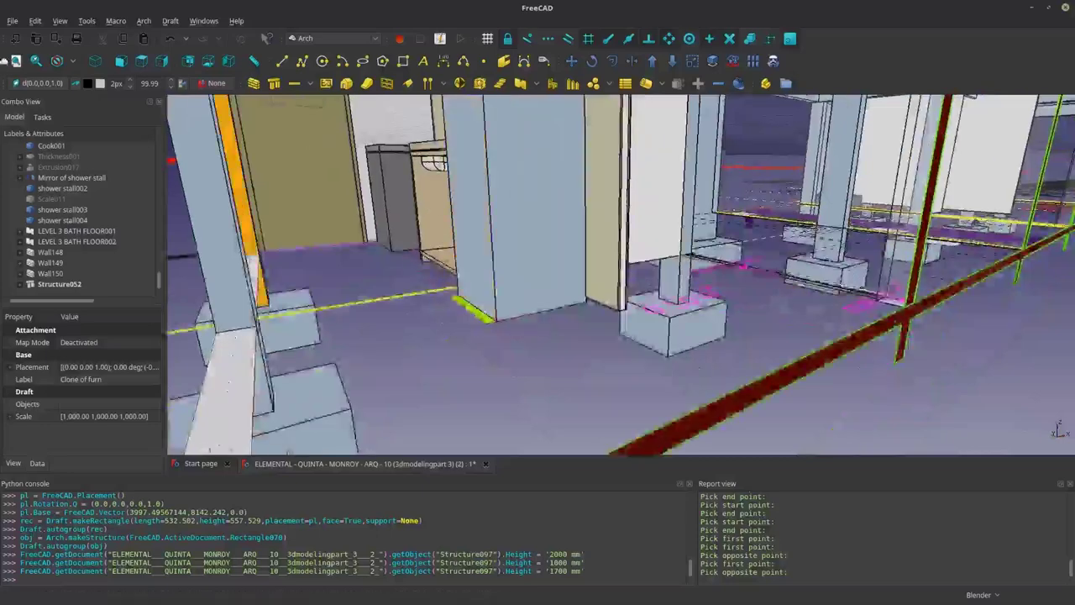
# - Draw a narrow rectangle about 51 by 558 mm on the floor along the front of the tall block
pyautogui.press('r')
pyautogui.press('e')
pyautogui.click(367, 320)
pyautogui.click(373, 322)
# - Set the narrow rectangle's Z position to 50 mm and extrude it upward as the fridge door
pyautogui.click(59, 284)
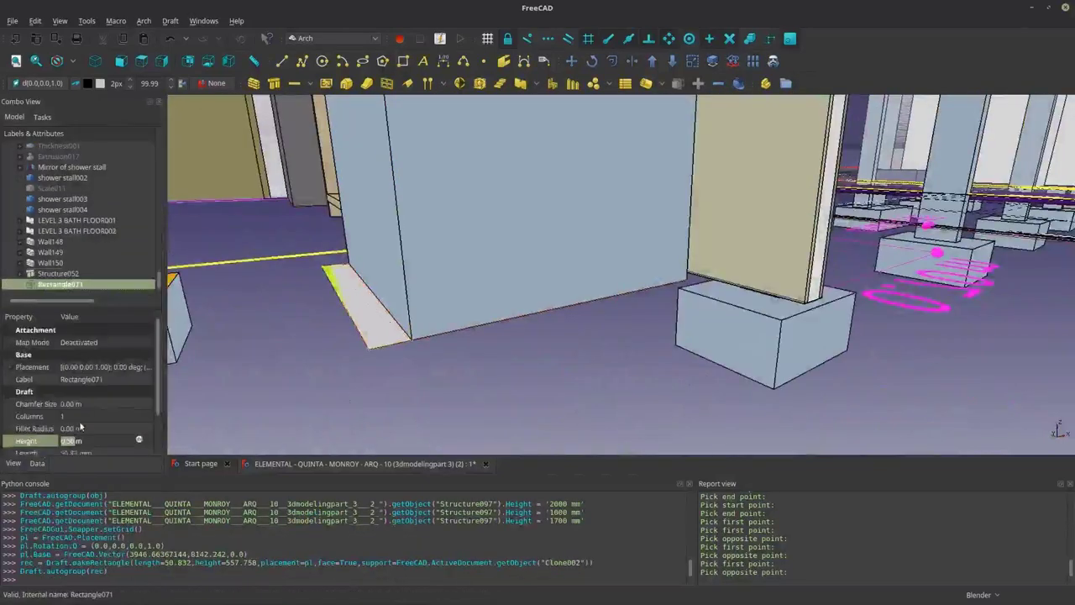
pyautogui.write('50.00')
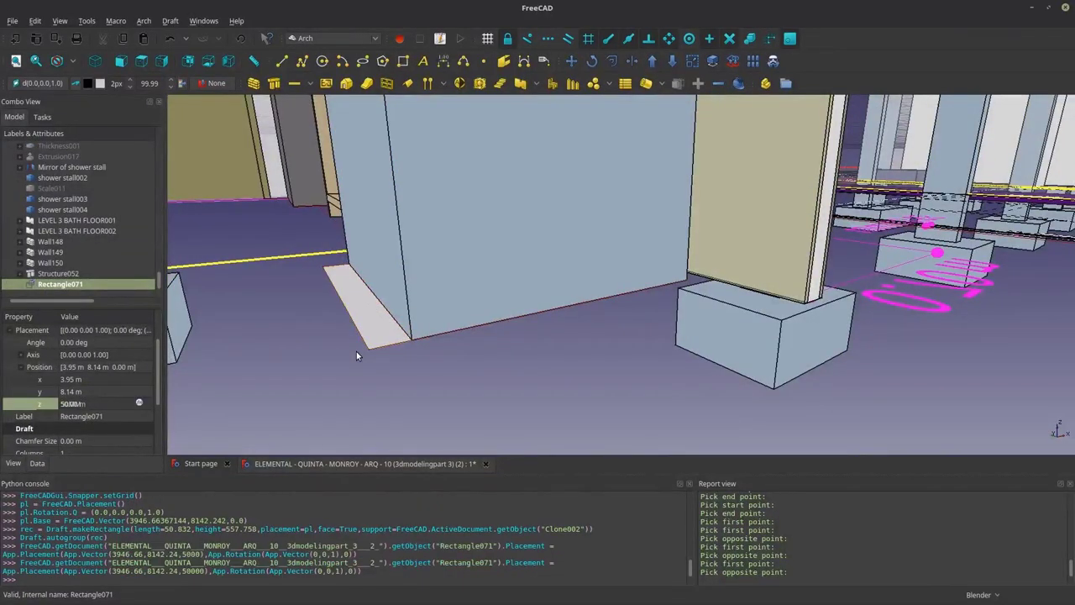
pyautogui.click(356, 351)
pyautogui.scroll(-6, 356, 351)
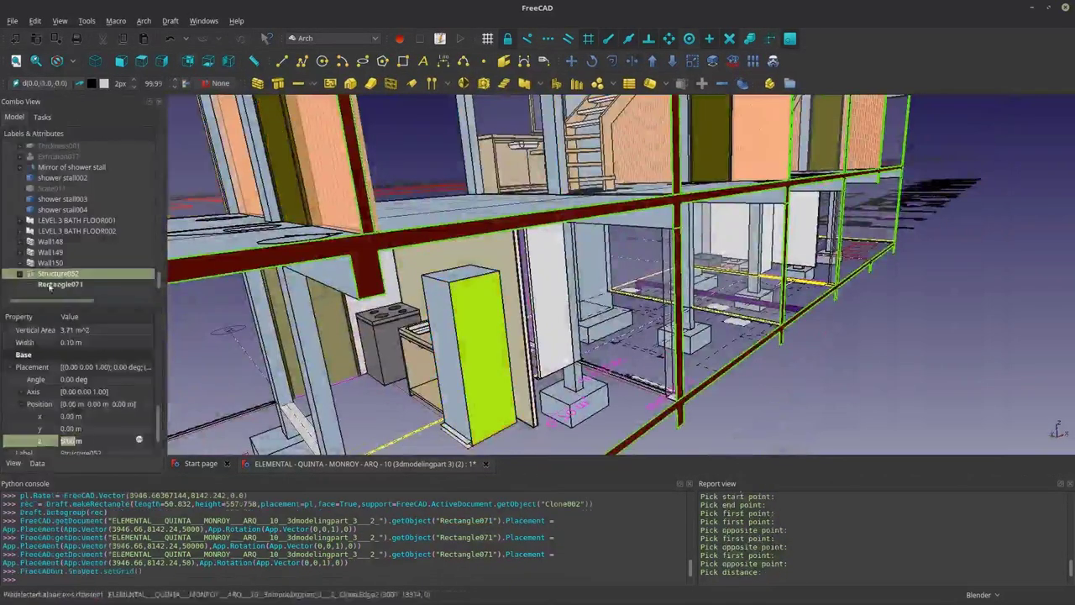
# - Downgrade the tall block and the extruded door into plain solids
pyautogui.press('d')
pyautogui.press('n')
pyautogui.moveTo(470, 395); pyautogui.dragTo(479, 430, button='middle')
pyautogui.press('d')
pyautogui.press('n')
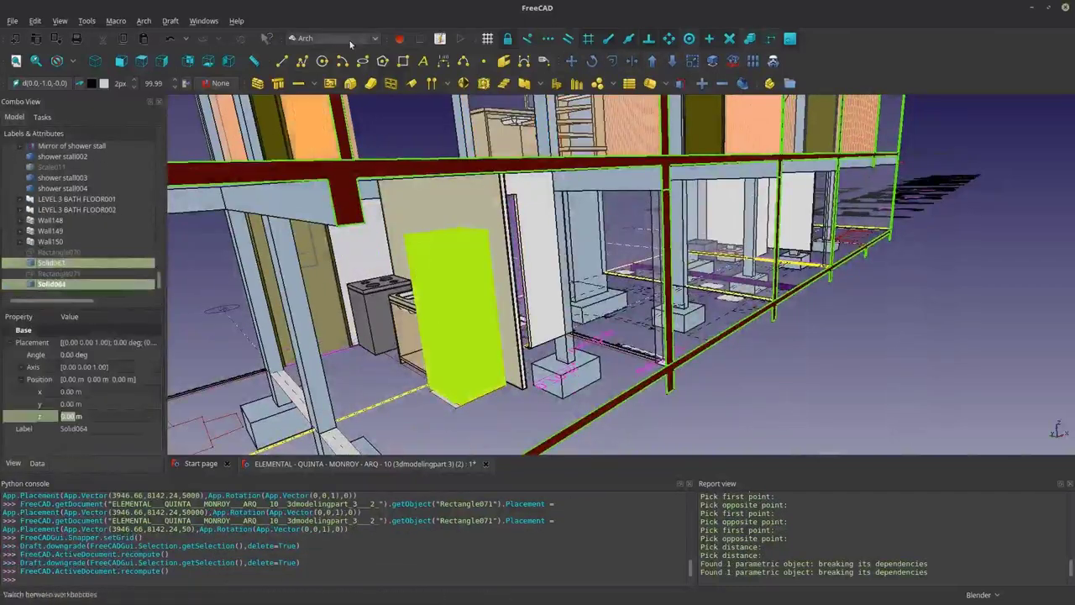
# - Combine the two fridge solids into a Part compound and label it Frigo
pyautogui.click(351, 38)
pyautogui.click(327, 173)
pyautogui.moveTo(477, 365); pyautogui.dragTo(520, 353, button='middle')
pyautogui.click(61, 261)
pyautogui.press('space')
pyautogui.scroll(5, 428, 399)
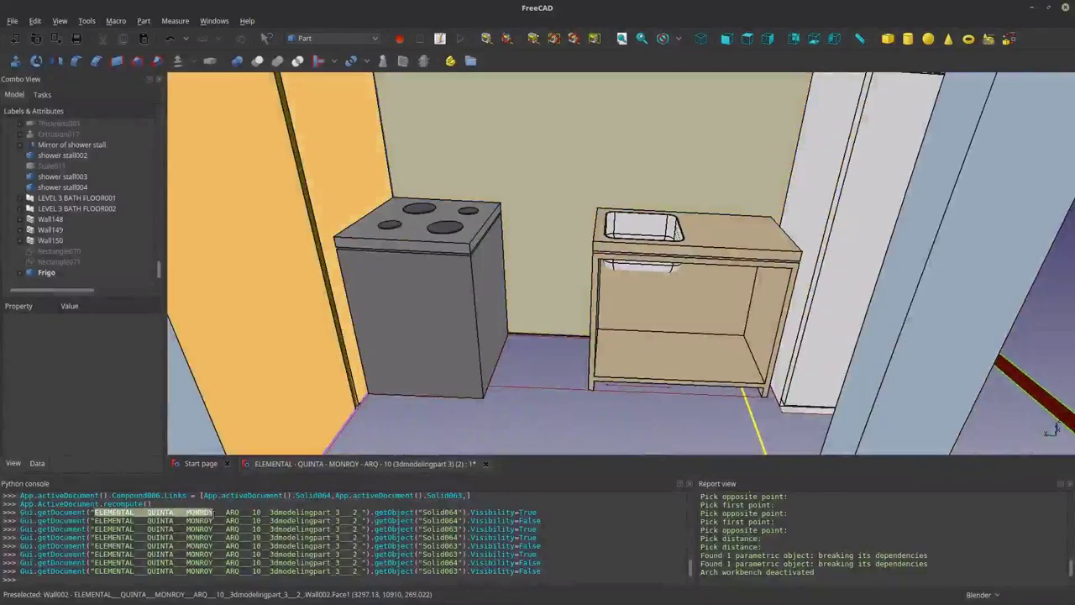
pyautogui.press('Escape')
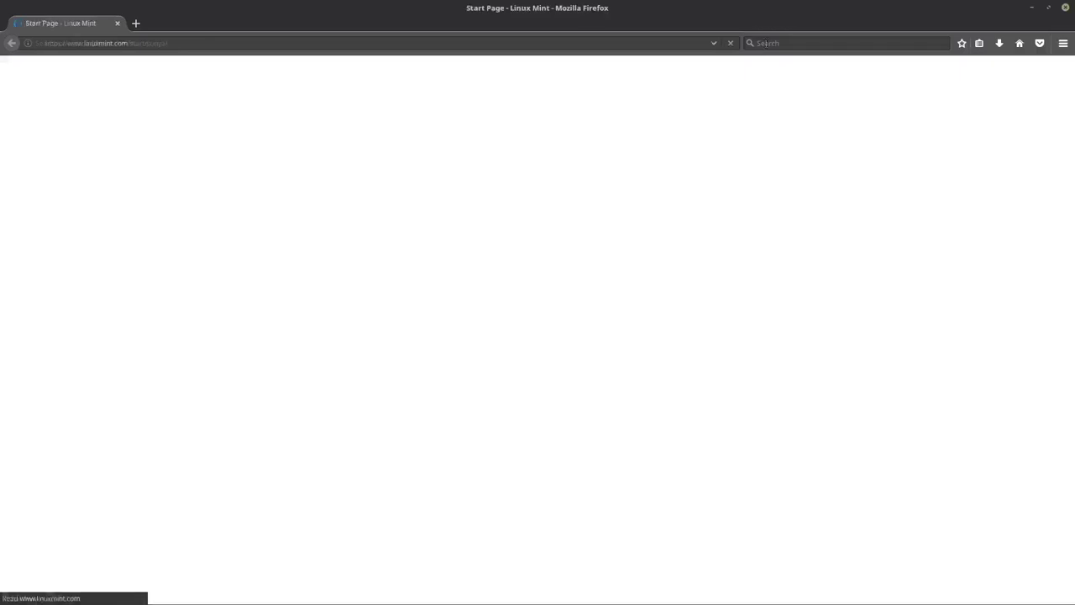
# - Switch to Firefox, search for images of ELEMENTAL QUINTA MONROY and view the unfinished interior photo at full size
pyautogui.middleClick(868, 43)
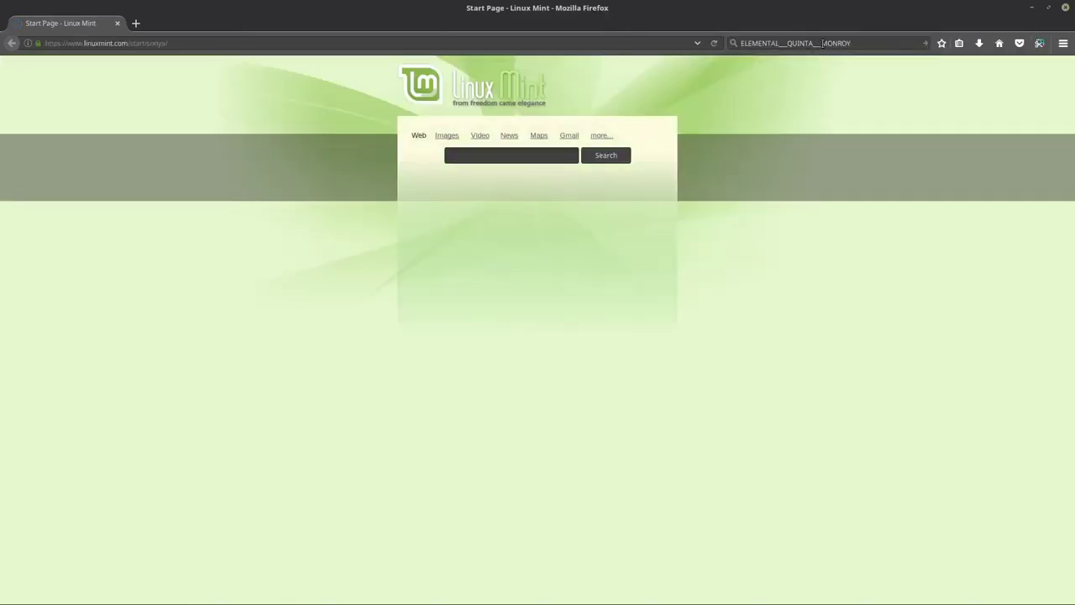
pyautogui.click(852, 42)
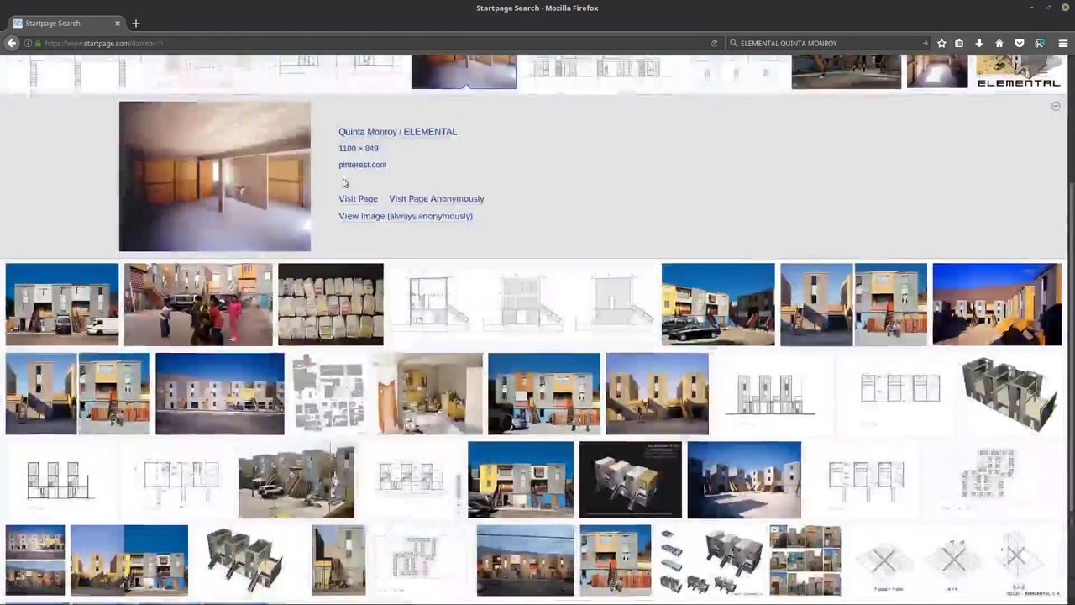
pyautogui.click(367, 217)
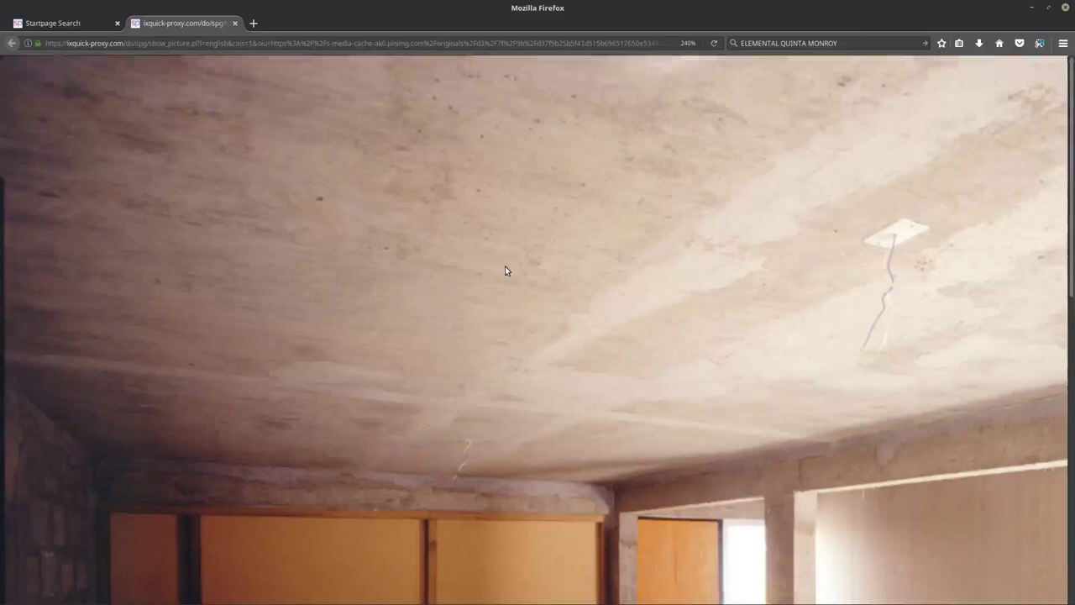
pyautogui.scroll(-5, 408, 209)
pyautogui.click(546, 323)
pyautogui.hotkey('ctrl', 'pageup')
pyautogui.scroll(-3, 476, 344)
# - Switch back to FreeCAD and turn on the cut view of Section Floor Plan Level 1, using an orthographic top view
pyautogui.scroll(8, 476, 344)
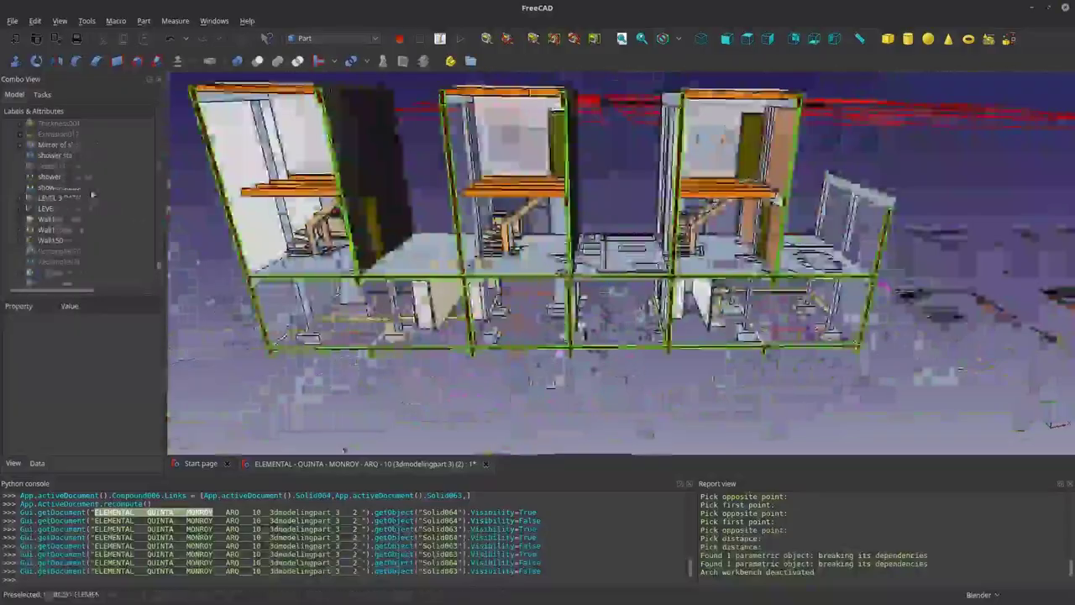
pyautogui.click(93, 242)
pyautogui.click(152, 342)
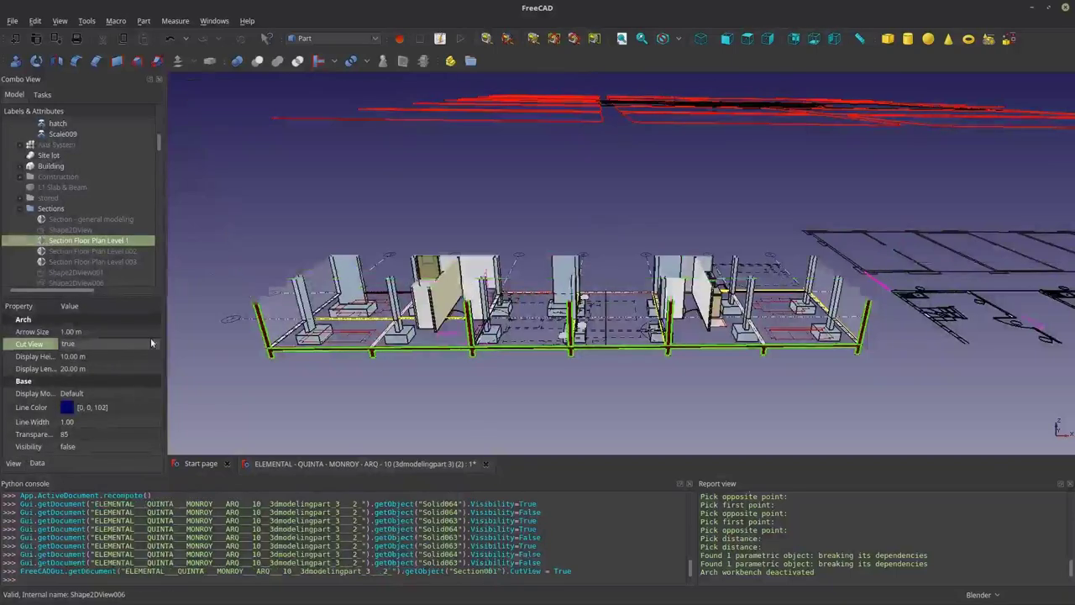
pyautogui.press('2')
pyautogui.press('o')
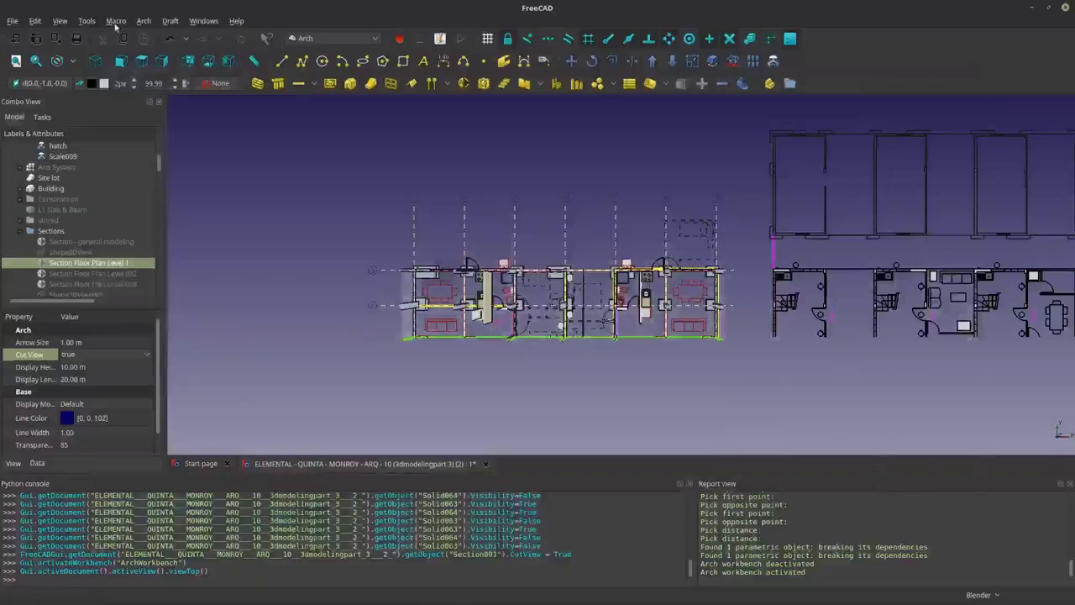
pyautogui.scroll(5, 482, 404)
pyautogui.scroll(-5, 481, 404)
pyautogui.scroll(6, 344, 210)
pyautogui.click(345, 203)
pyautogui.press('m')
pyautogui.press('v')
pyautogui.press('Escape')
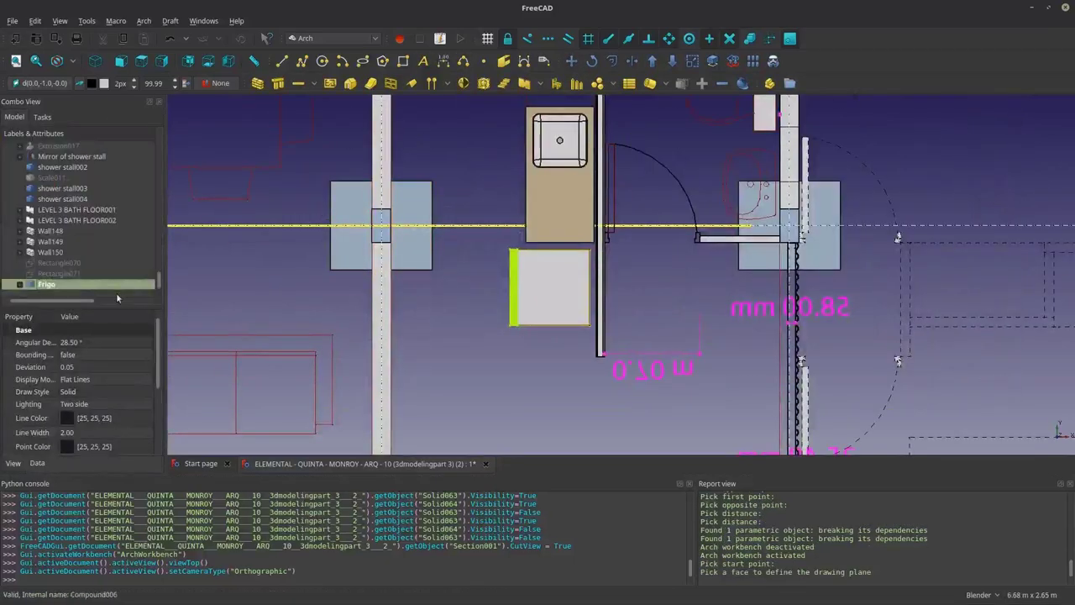
# - Copy the Frigo compound about 9.97 m along X into the other kitchen with Draft Move
pyautogui.click(546, 285)
pyautogui.press('m')
pyautogui.press('v')
pyautogui.scroll(4, 437, 288)
pyautogui.click(484, 254)
pyautogui.scroll(-5, 661, 334)
pyautogui.click(708, 243)
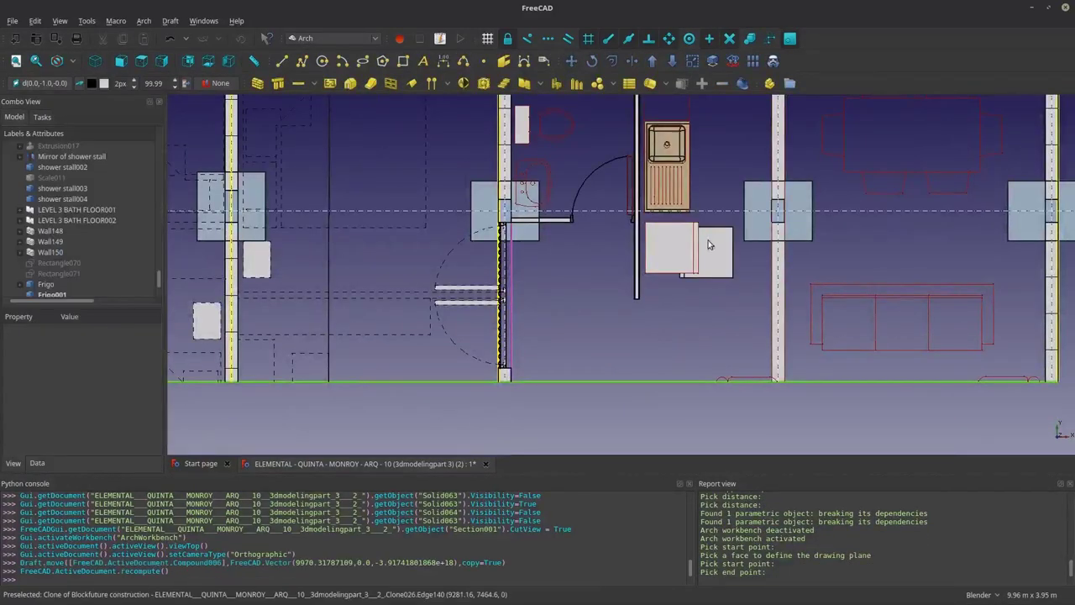
pyautogui.press('r')
pyautogui.press('o')
pyautogui.click(680, 276)
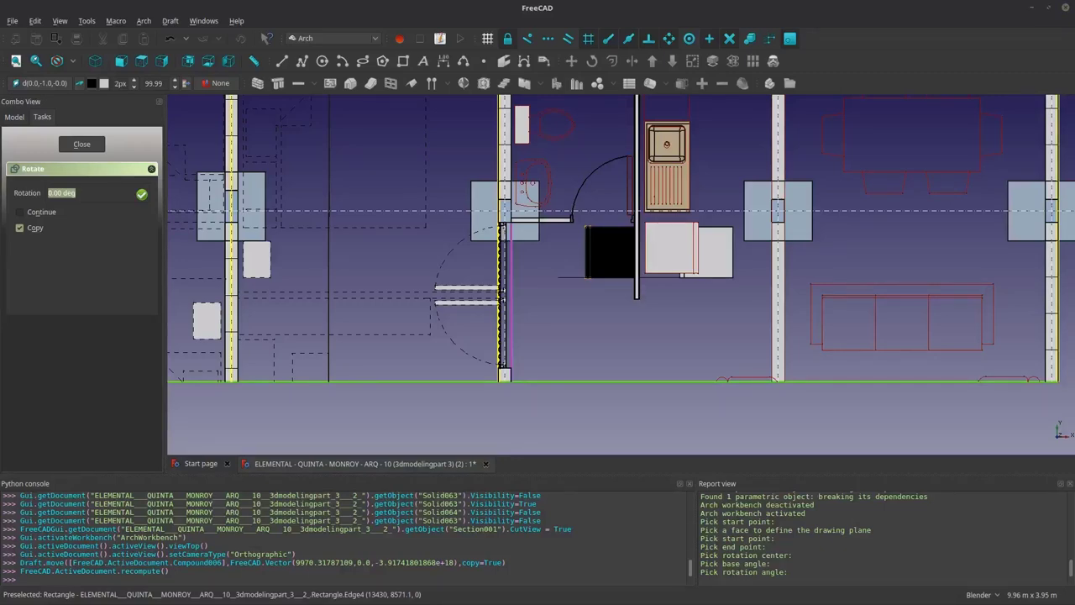
pyautogui.press('Escape')
pyautogui.press('2')
pyautogui.press('2')
pyautogui.scroll(2, 763, 350)
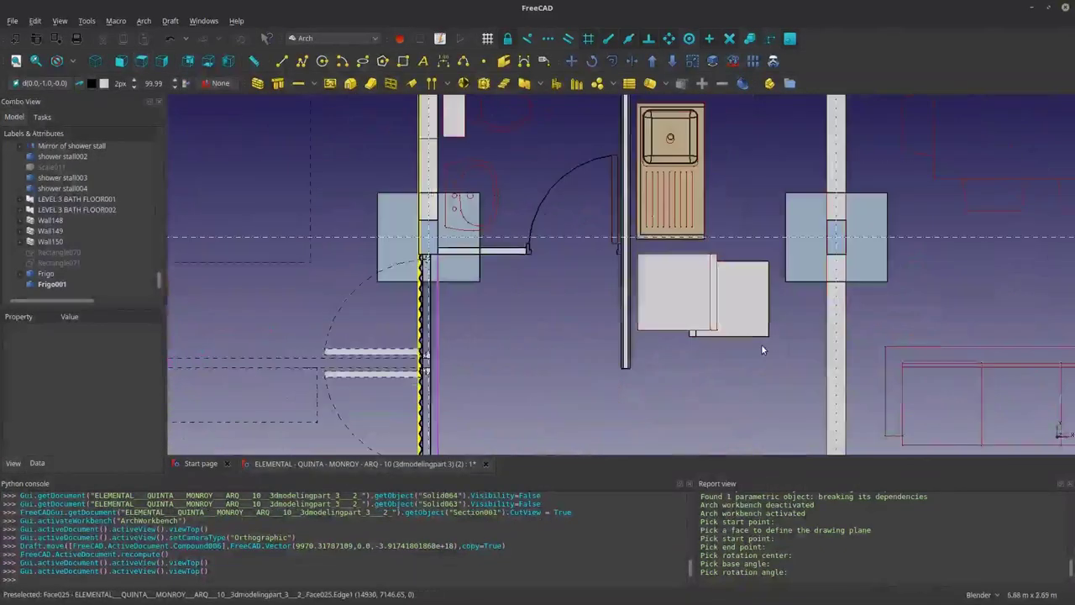
# - Try to mirror the copied fridge about a vertical line with the Draft Mirror tool
pyautogui.click(332, 38)
pyautogui.click(336, 79)
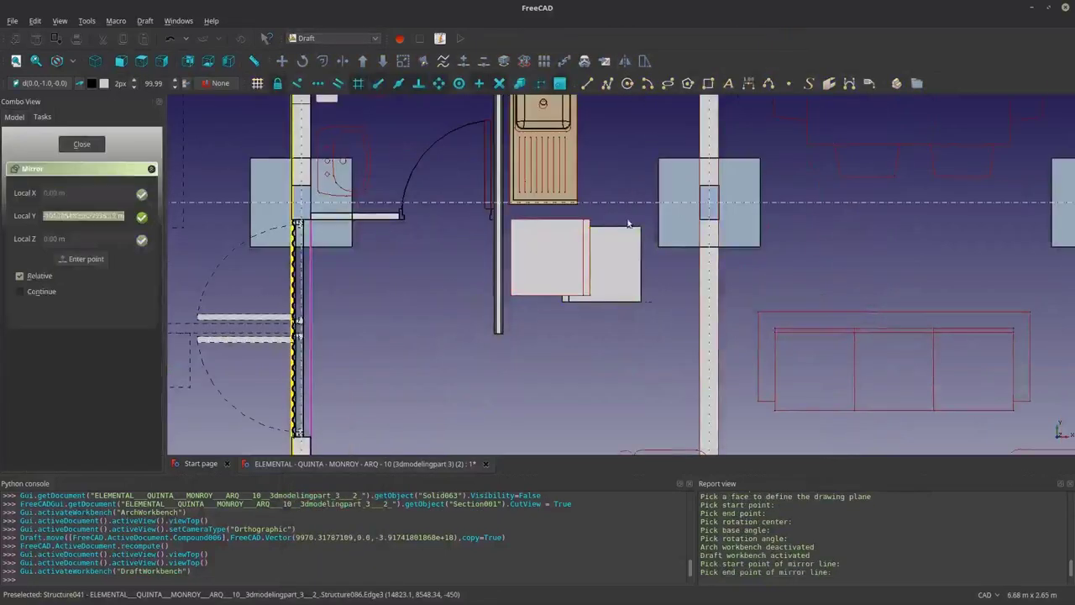
pyautogui.click(603, 330)
pyautogui.click(601, 252)
# - Bring the building back into an axonometric view and delete the copied fridge Frigo001
pyautogui.press('v')
pyautogui.press('s')
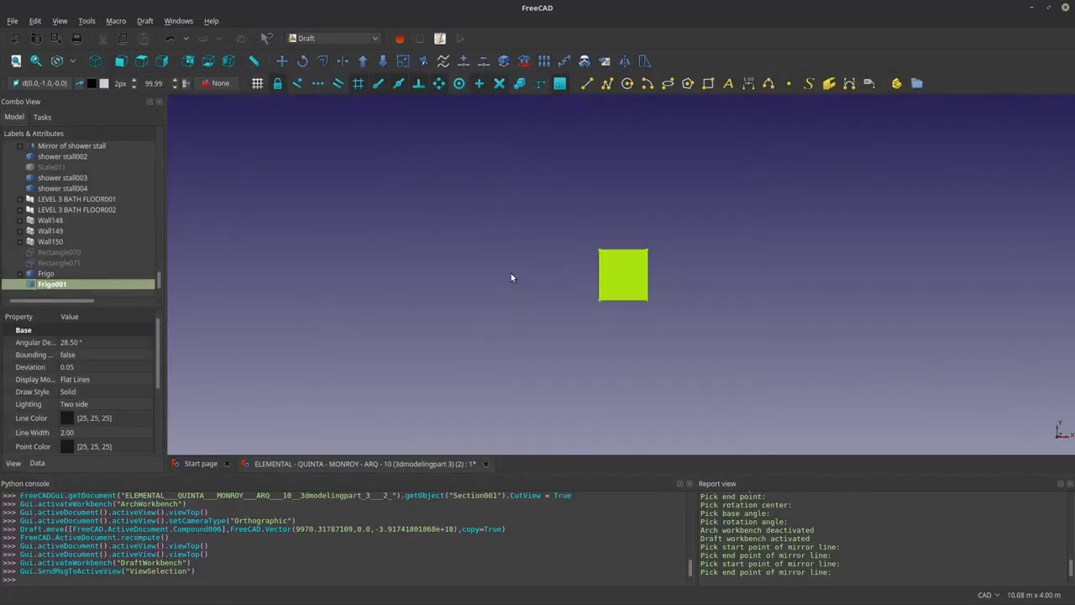
pyautogui.scroll(-3, 591, 294)
pyautogui.click(94, 63)
pyautogui.click(61, 21)
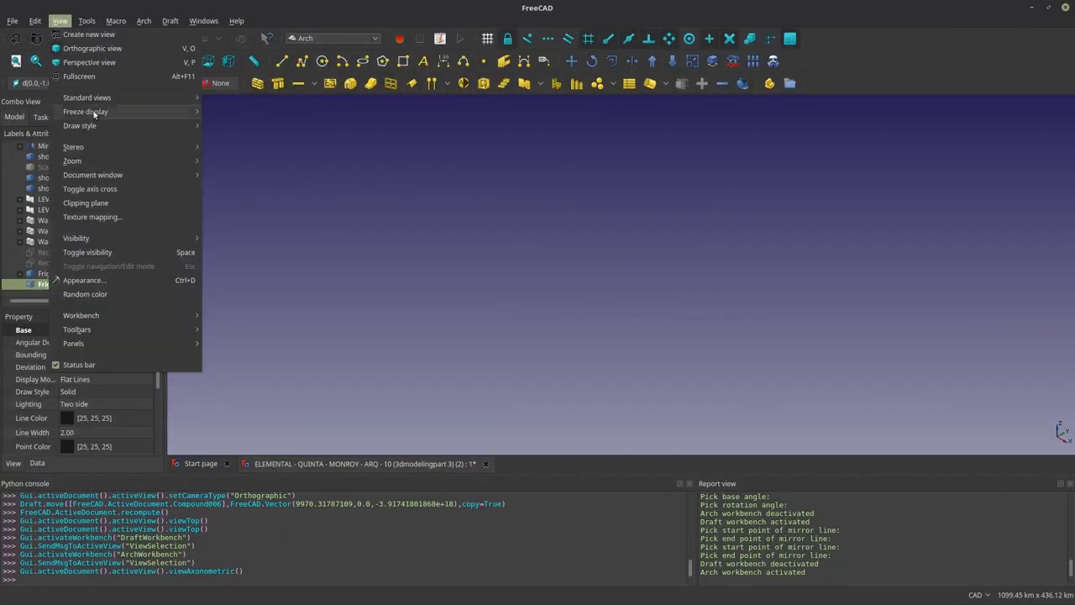
pyautogui.click(224, 97)
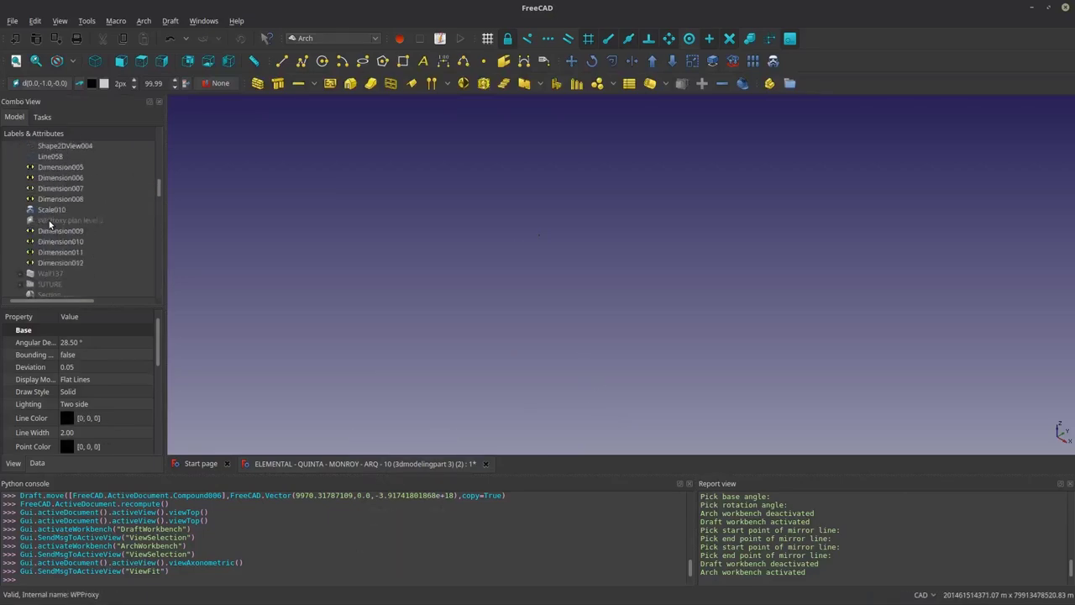
pyautogui.click(60, 21)
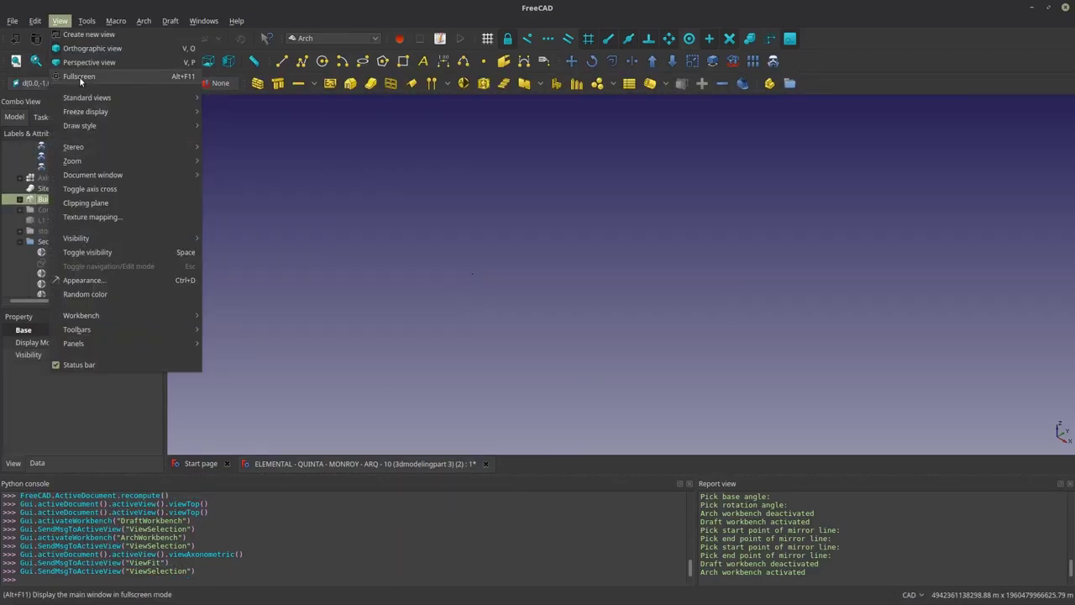
pyautogui.click(223, 149)
pyautogui.press('0')
pyautogui.scroll(3, 563, 269)
pyautogui.press('Delete')
pyautogui.moveTo(209, 136); pyautogui.dragTo(256, 241, button='middle')
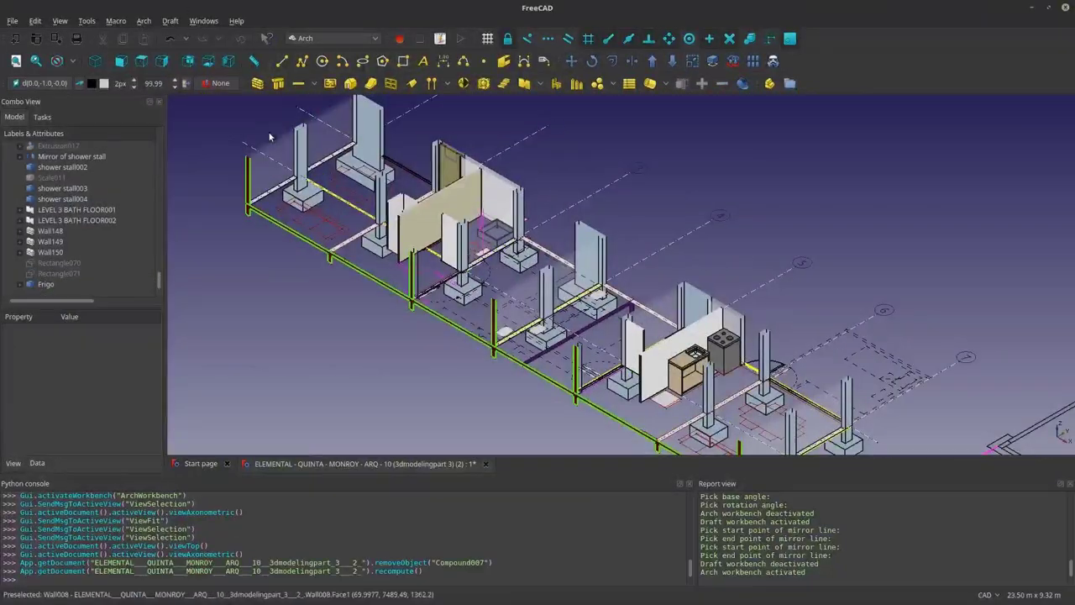
# - Turn off the cut views of Section Floor Plan Level 1 and the living section, and hide Shape2DView007
pyautogui.scroll(5, 91, 250)
pyautogui.click(101, 241)
pyautogui.click(100, 353)
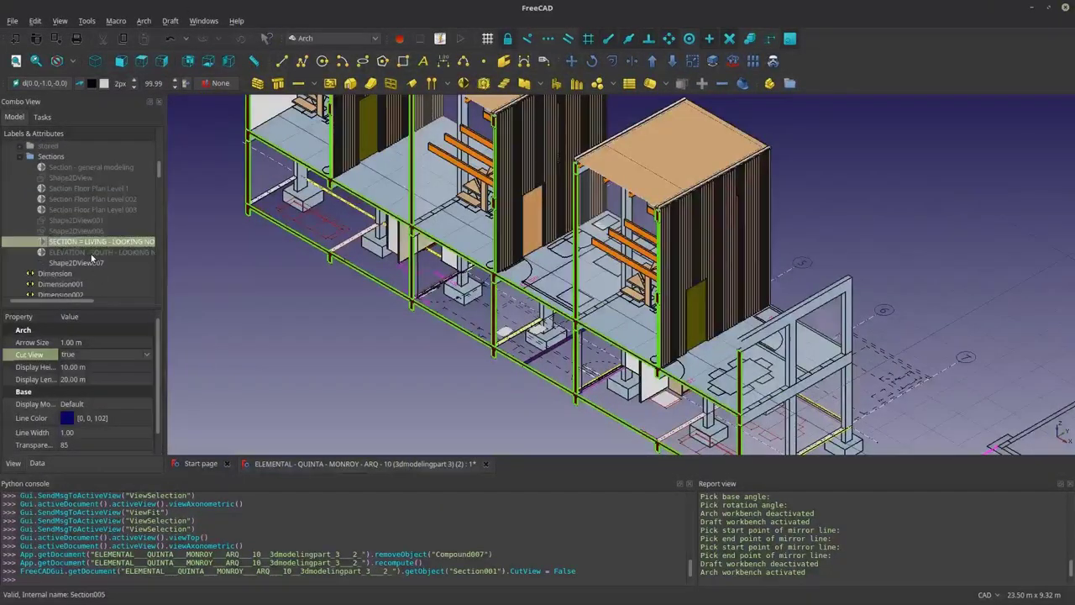
pyautogui.click(76, 262)
pyautogui.press('space')
# - Examine the building model in perspective while toggling the visibility of the Building object
pyautogui.press('v')
pyautogui.press('p')
pyautogui.scroll(8, 541, 219)
pyautogui.moveTo(541, 252); pyautogui.dragTo(436, 252, button='middle')
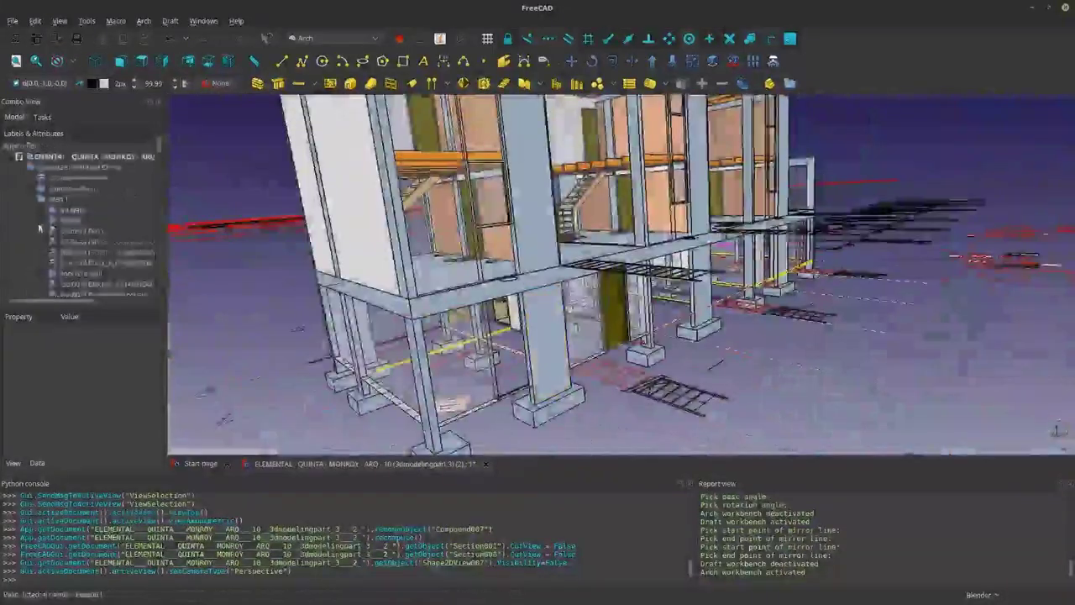
pyautogui.click(50, 230)
pyautogui.press('space')
pyautogui.press('space')
pyautogui.moveTo(718, 365); pyautogui.dragTo(890, 445, button='middle')
# - Show the side section drawing with the outside stair in an orthographic top view
pyautogui.press('2')
pyautogui.scroll(3, 622, 267)
pyautogui.scroll(5, 600, 398)
pyautogui.click(60, 20)
pyautogui.click(93, 43)
pyautogui.scroll(6, 418, 361)
pyautogui.press('l')
pyautogui.press('i')
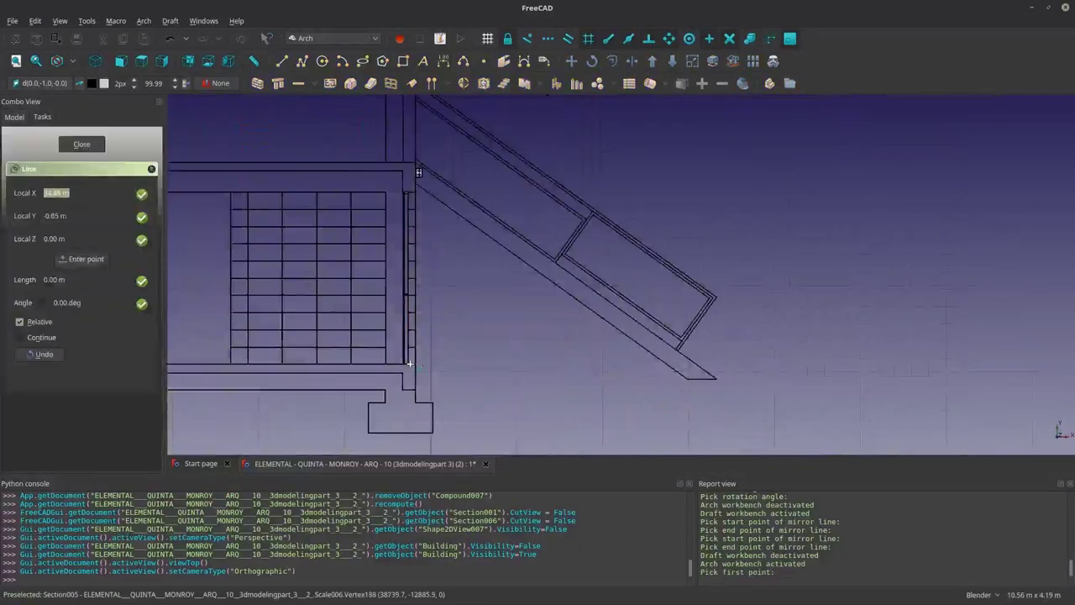
pyautogui.scroll(3, 418, 361)
pyautogui.scroll(3, 532, 304)
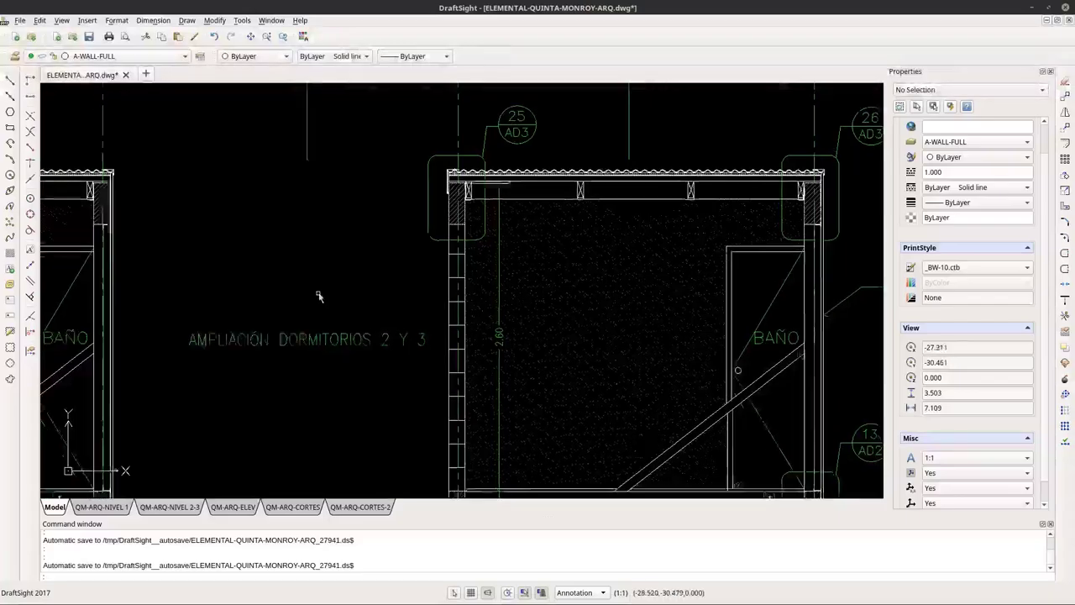
# - Switch to DraftSight and examine the section details in the ELEMENTAL-QUINTA-MONROY-ARQ drawing
pyautogui.scroll(-5, 319, 297)
pyautogui.scroll(10, 367, 388)
pyautogui.scroll(-6, 403, 348)
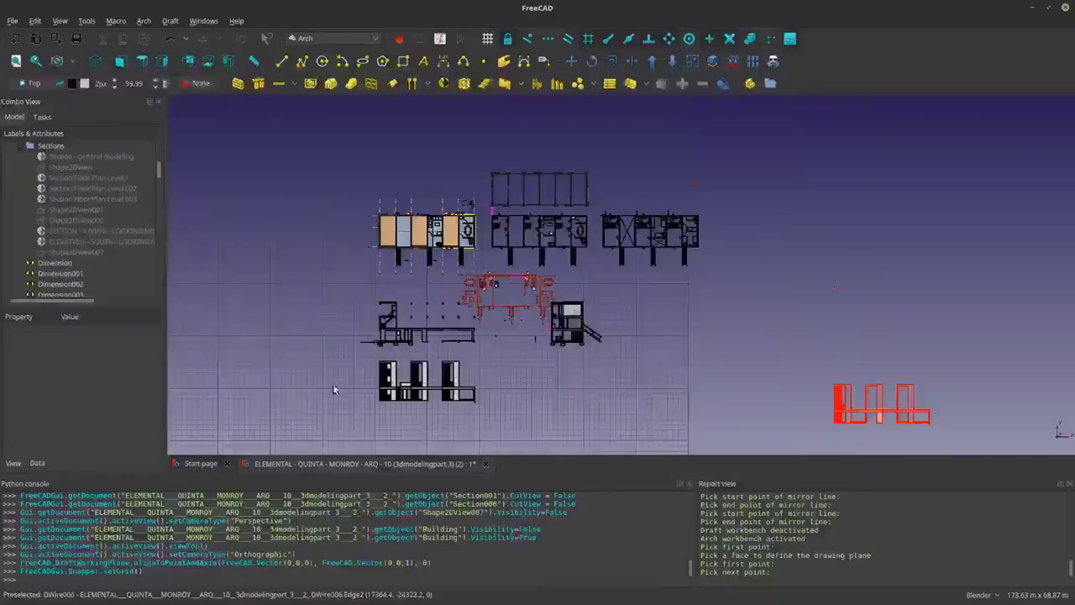
# - Back in FreeCAD, draw a line about 0.62 m long across the lower end of the upper stair railing panel
pyautogui.scroll(10, 332, 389)
pyautogui.rightClick(708, 257)
pyautogui.click(852, 408)
pyautogui.scroll(5, 711, 302)
pyautogui.press('l')
pyautogui.press('i')
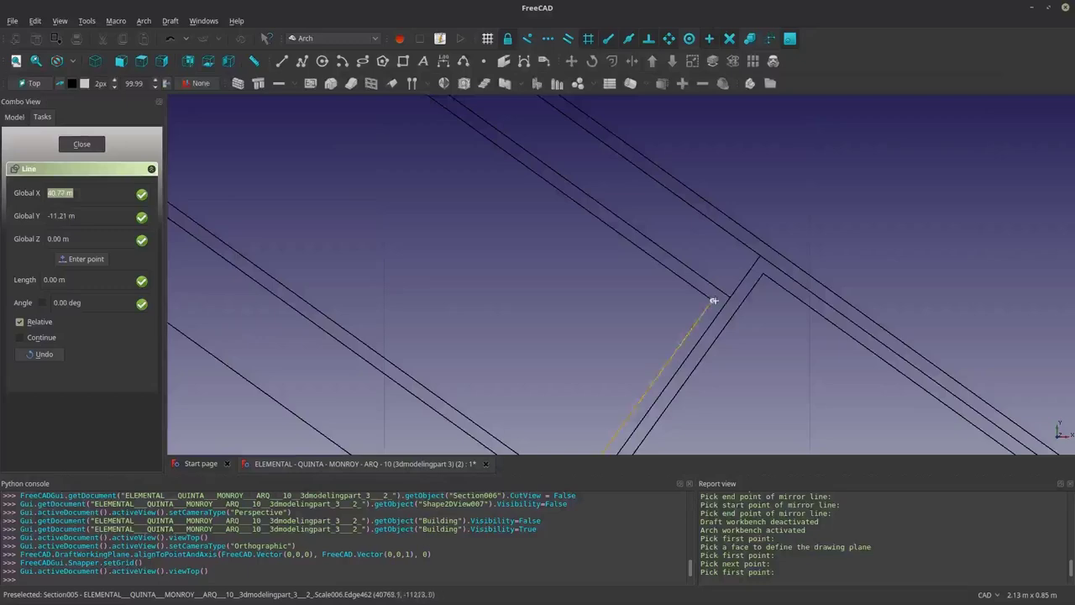
pyautogui.click(728, 299)
pyautogui.scroll(-2, 722, 286)
pyautogui.click(648, 392)
# - Copy the line up along the stair slope to the upper end of the railing panel
pyautogui.press('m')
pyautogui.press('v')
pyautogui.click(602, 243)
# - Trace a closed filled wire around the upper railing panel through the ends of the two lines
pyautogui.press('w')
pyautogui.press('i')
pyautogui.scroll(5, 680, 348)
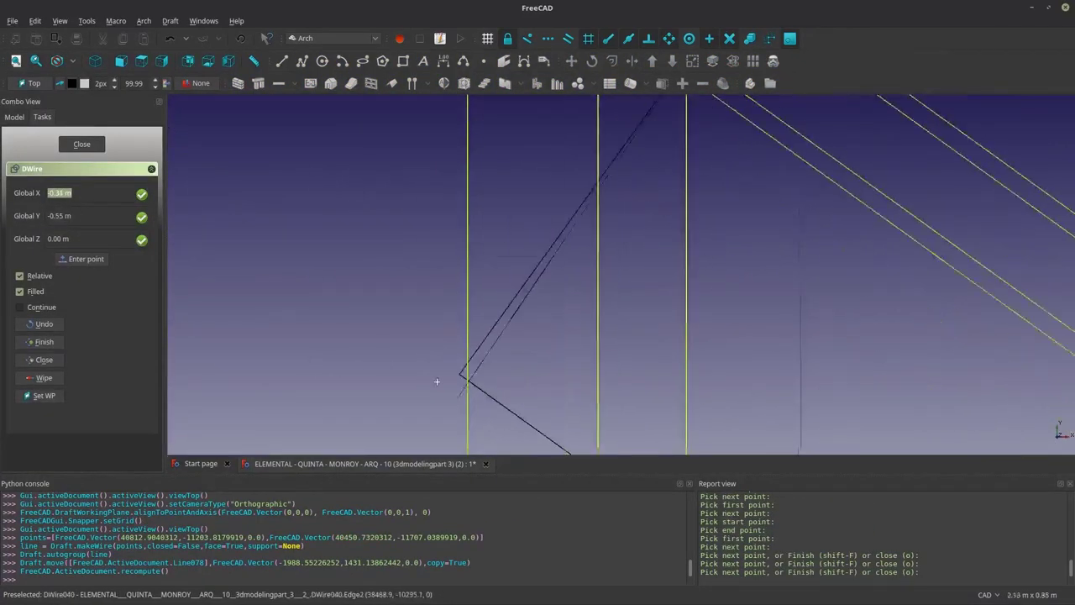
pyautogui.press('o')
pyautogui.scroll(-3, 481, 344)
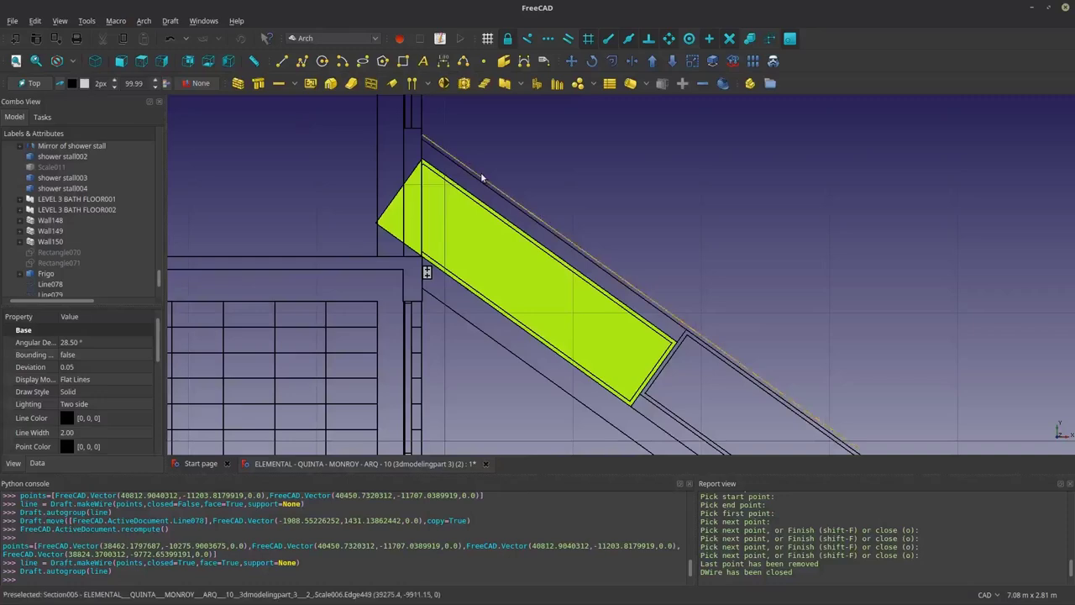
# - Offset the upper panel's wire by about 30 mm without making a copy
pyautogui.press('o')
pyautogui.press('s')
pyautogui.scroll(2, 293, 177)
pyautogui.scroll(-1, 509, 252)
pyautogui.click(509, 252)
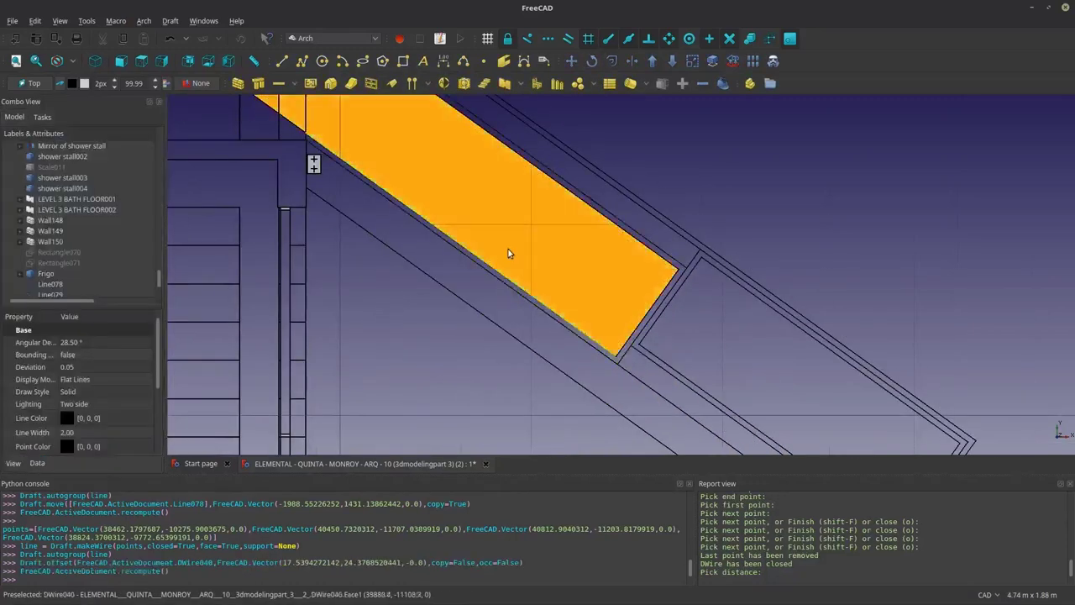
# - Trace another closed filled wire along the outline of the lower stair railing panel
pyautogui.click(313, 162)
pyautogui.press('w')
pyautogui.press('i')
pyautogui.click(504, 155)
pyautogui.click(537, 372)
pyautogui.press('o')
pyautogui.scroll(2, 452, 152)
# - Offset the lower railing panel's wire twice to form the outer and inner outlines of its frame
pyautogui.press('o')
pyautogui.press('s')
pyautogui.scroll(-2, 612, 350)
pyautogui.click(612, 350)
pyautogui.press('o')
pyautogui.press('s')
pyautogui.scroll(1, 613, 384)
pyautogui.click(613, 384)
# - Subtract the lower panel's inner wire from the outer one with Downgrade to leave a hollow frame
pyautogui.scroll(1, 510, 295)
pyautogui.press('space')
pyautogui.press('space')
pyautogui.keyDown('ctrl'); pyautogui.click(53, 285); pyautogui.keyUp('ctrl')
pyautogui.click(672, 61)
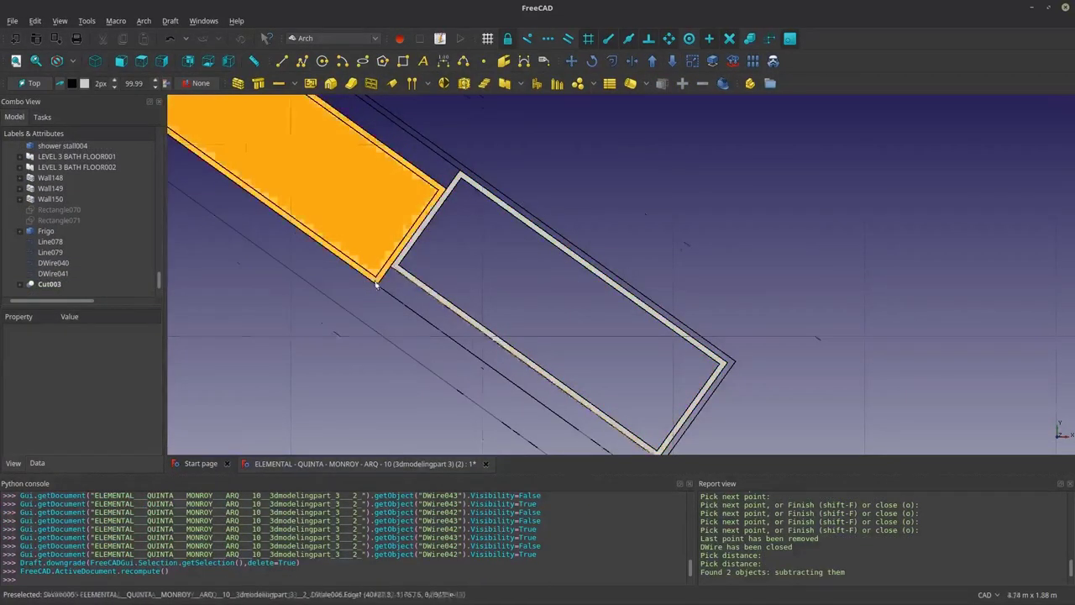
# - Subtract the upper panel's inner wire from its outer one with Downgrade and delete the two leftover guide lines
pyautogui.click(50, 252)
pyautogui.keyDown('ctrl'); pyautogui.click(53, 263); pyautogui.keyUp('ctrl')
pyautogui.click(672, 61)
pyautogui.press('Delete')
pyautogui.click(48, 265)
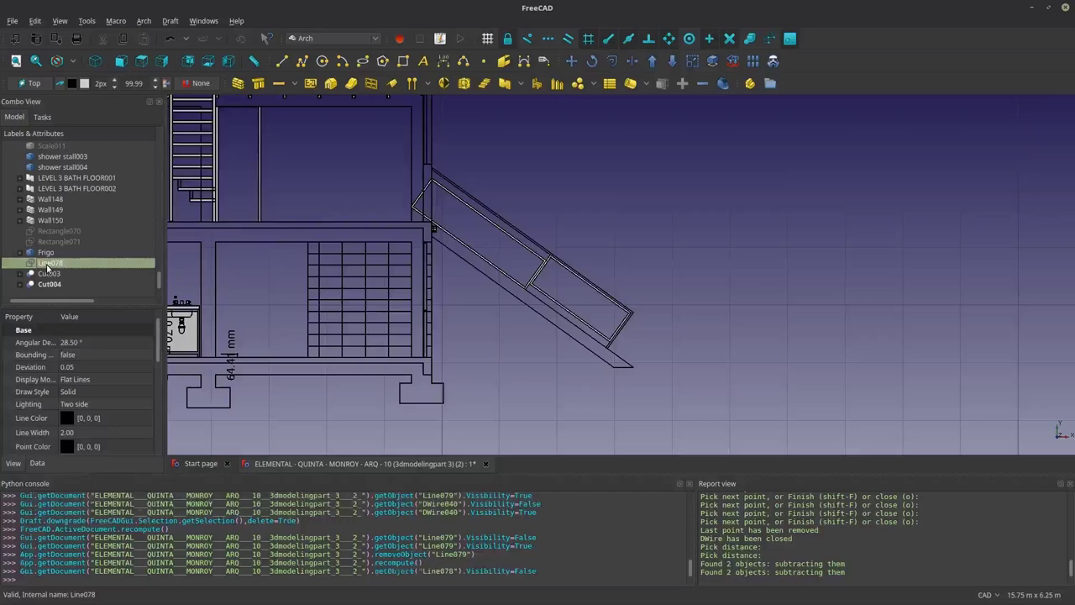
pyautogui.press('Delete')
# - Trace a closed filled wire along the outline of the outside stair's handrail and its lower end post
pyautogui.scroll(3, 464, 223)
pyautogui.scroll(-2, 450, 236)
pyautogui.scroll(-2, 399, 239)
pyautogui.scroll(4, 550, 369)
pyautogui.press('w')
pyautogui.press('i')
pyautogui.click(550, 369)
pyautogui.scroll(5, 460, 249)
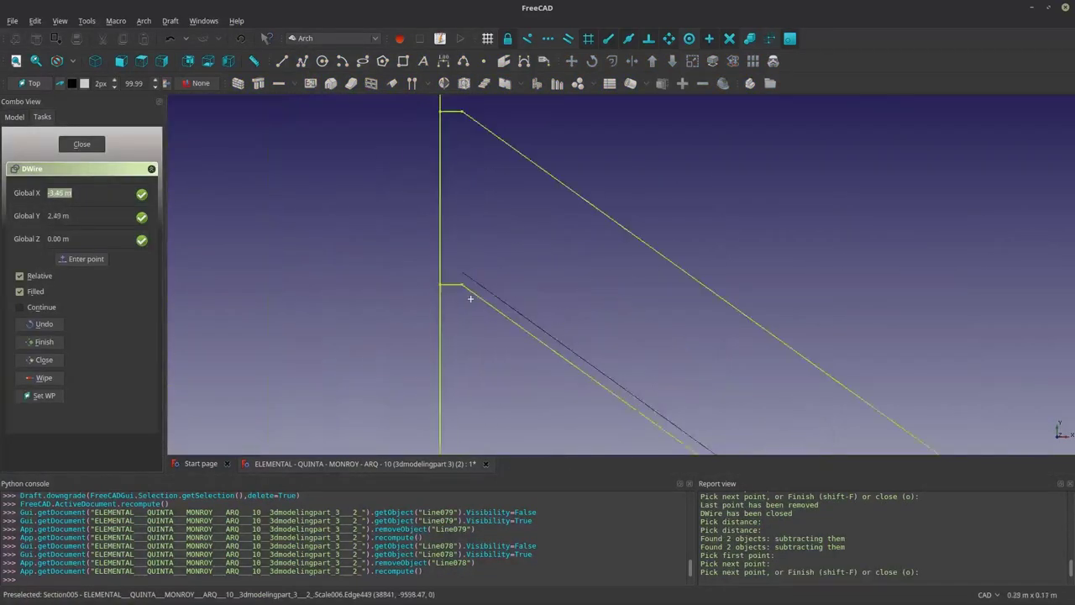
pyautogui.click(359, 319)
# - Trace a closed filled wire along the outline of the sloping stair stringer below the railing panels
pyautogui.scroll(-3, 660, 311)
pyautogui.press('w')
pyautogui.press('i')
pyautogui.scroll(5, 504, 252)
pyautogui.click(504, 212)
pyautogui.click(505, 213)
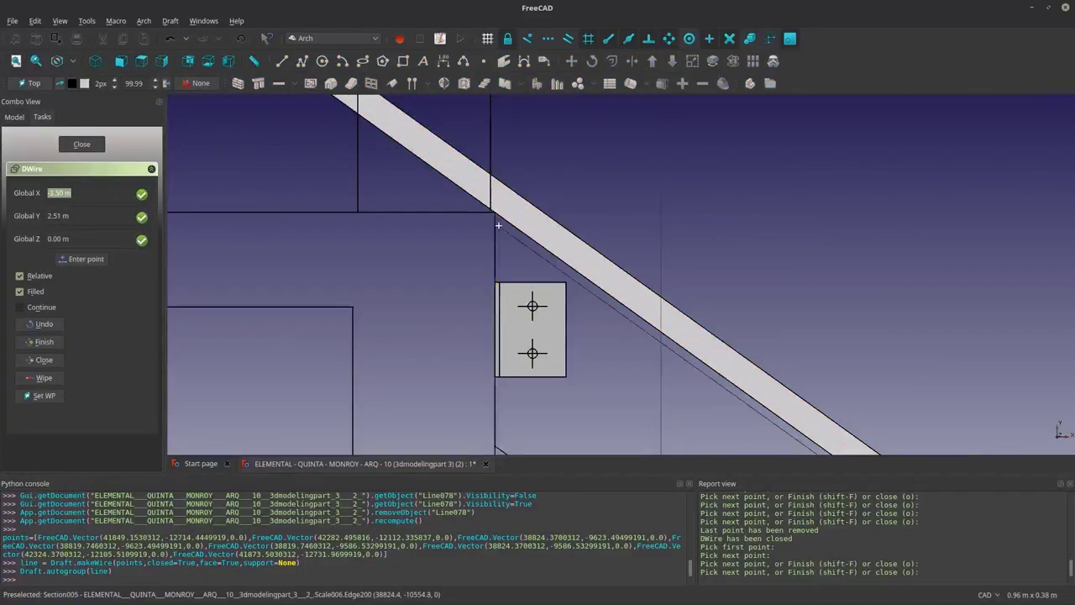
pyautogui.scroll(-4, 504, 240)
pyautogui.click(432, 239)
# - Measure an edge of the outside stair in the floor plan with the Survey tool
pyautogui.scroll(-5, 420, 277)
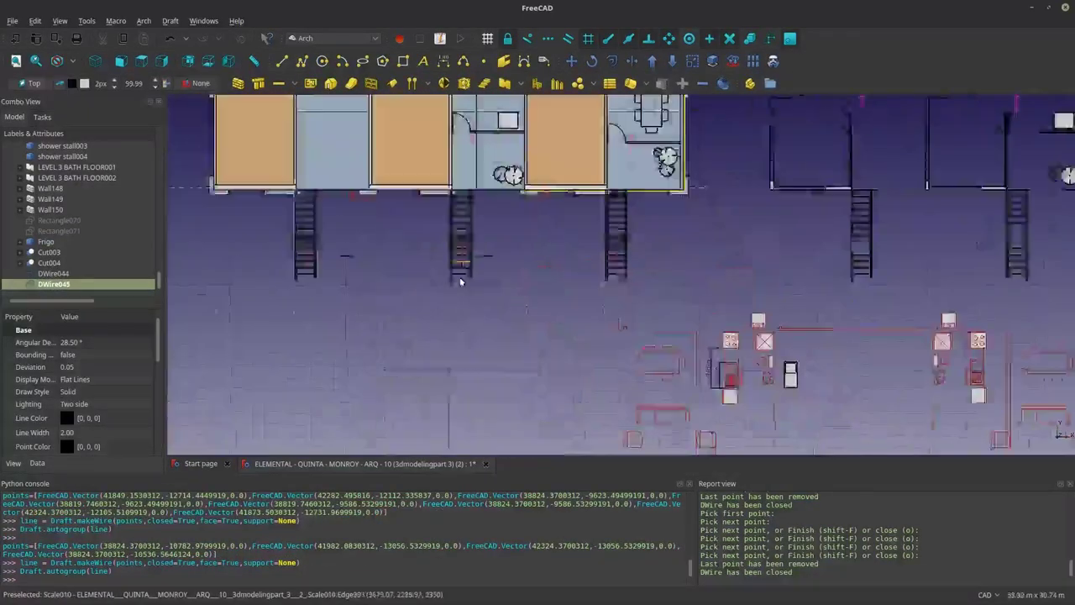
pyautogui.press('s')
pyautogui.press('s')
pyautogui.scroll(10, 442, 282)
pyautogui.click(442, 283)
pyautogui.press('Escape')
pyautogui.scroll(-8, 215, 311)
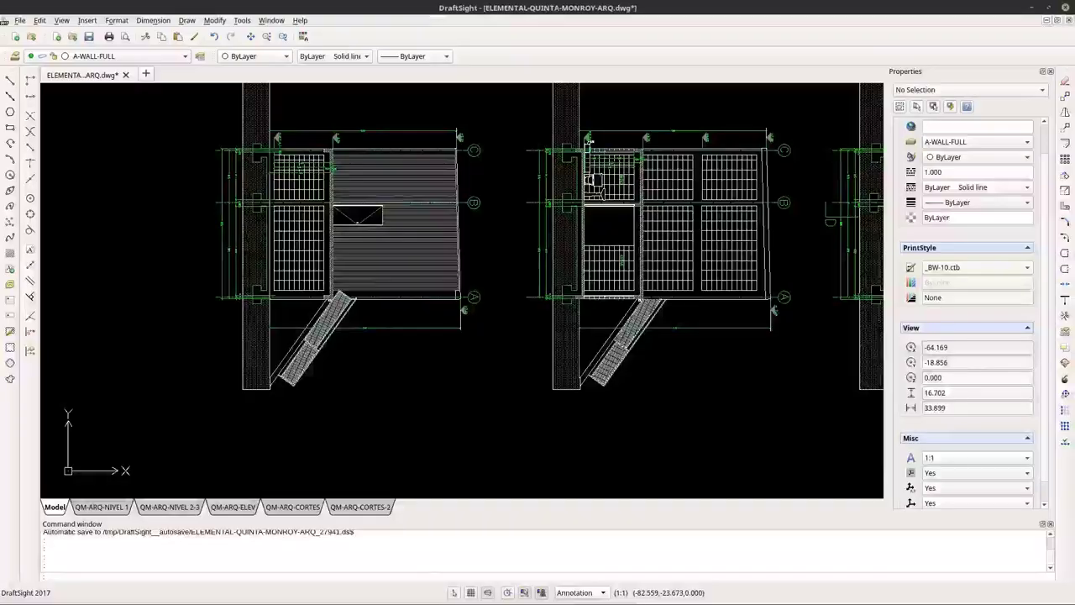
# - Switch to DraftSight and examine how the outside stair is drawn in the sections and floor plans
pyautogui.scroll(3, 322, 316)
pyautogui.scroll(-4, 367, 302)
pyautogui.scroll(-6, 551, 398)
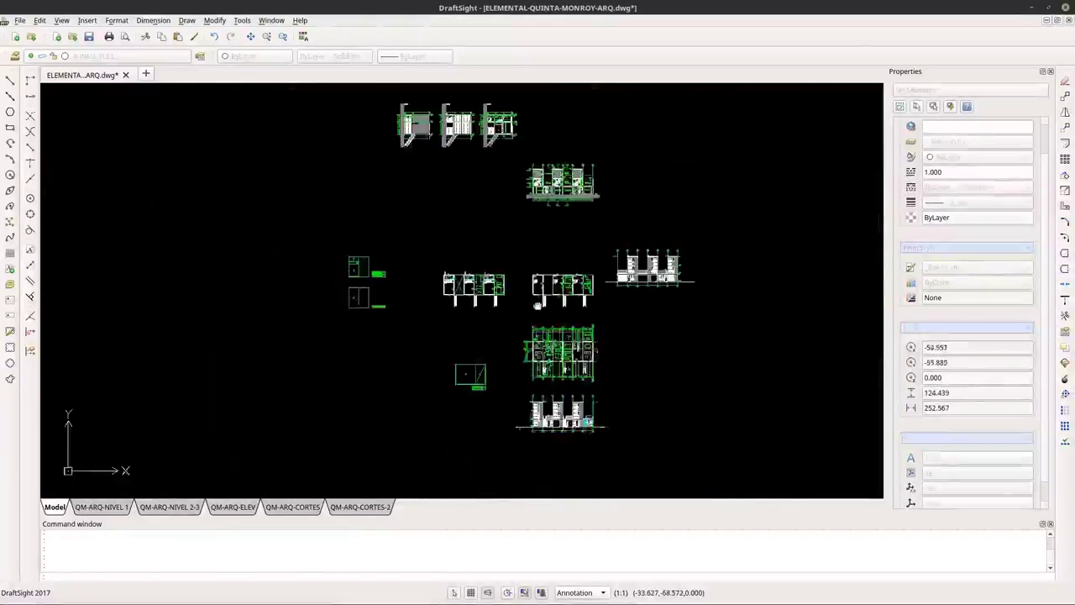
pyautogui.scroll(4, 531, 315)
pyautogui.moveTo(554, 319); pyautogui.dragTo(672, 462, button='middle')
pyautogui.scroll(-2, 489, 372)
pyautogui.scroll(6, 399, 430)
pyautogui.scroll(-6, 400, 431)
pyautogui.scroll(6, 566, 437)
pyautogui.scroll(-2, 566, 435)
pyautogui.scroll(2, 566, 434)
pyautogui.scroll(-3, 566, 434)
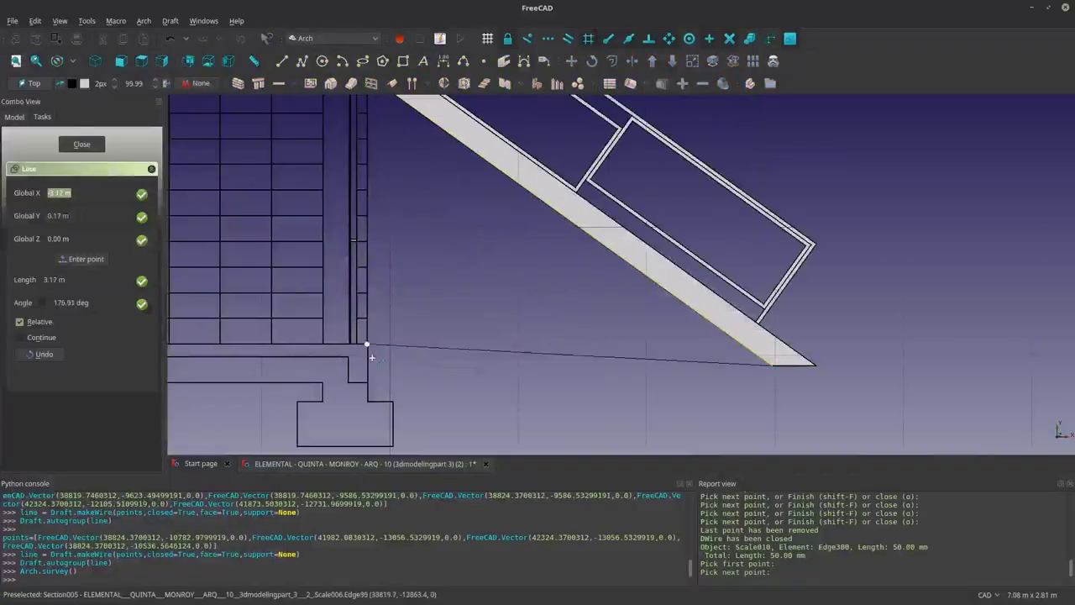
# - Return to FreeCAD and try to move the railing frames with their wires, the handrail and the stringer to the stair in the plan
pyautogui.scroll(-3, 448, 375)
pyautogui.click(50, 263)
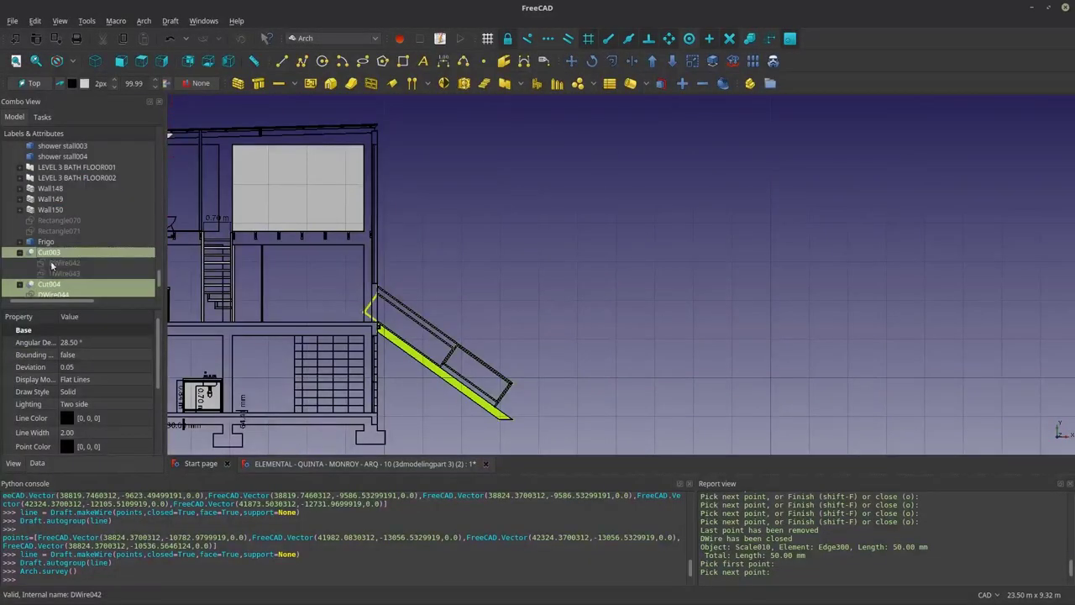
pyautogui.scroll(-2, 50, 265)
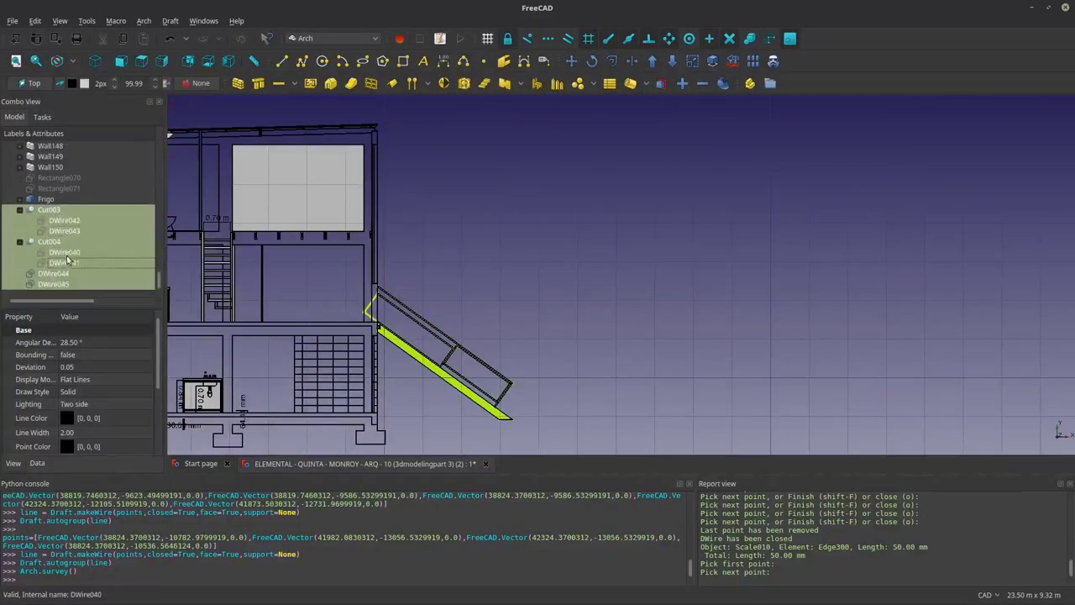
pyautogui.scroll(10, 395, 280)
pyautogui.press('m')
pyautogui.press('v')
pyautogui.click(446, 228)
pyautogui.scroll(-8, 446, 228)
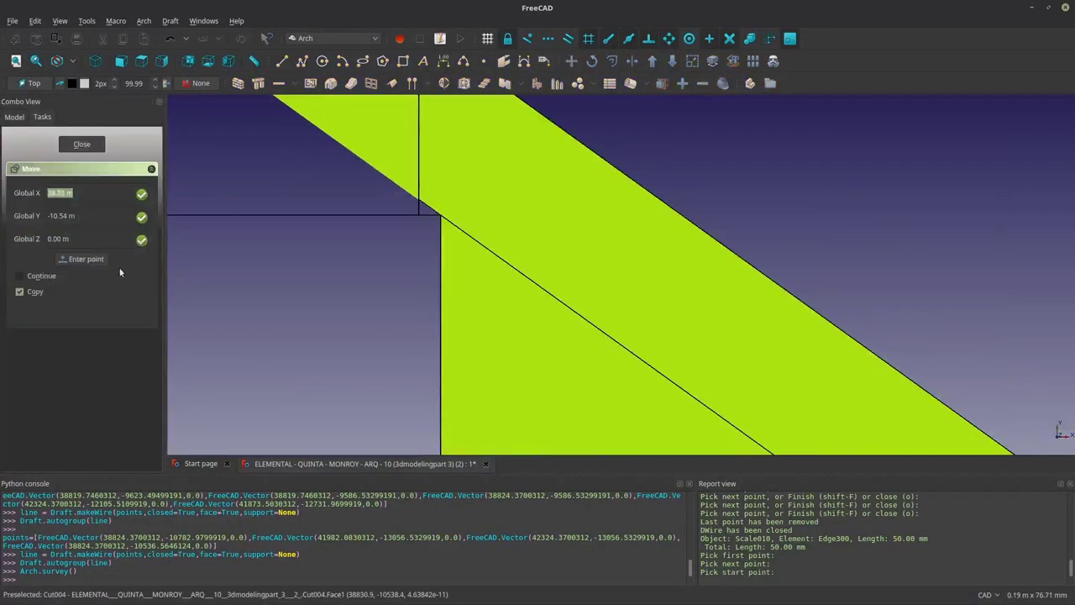
pyautogui.scroll(8, 585, 224)
pyautogui.scroll(-5, 483, 362)
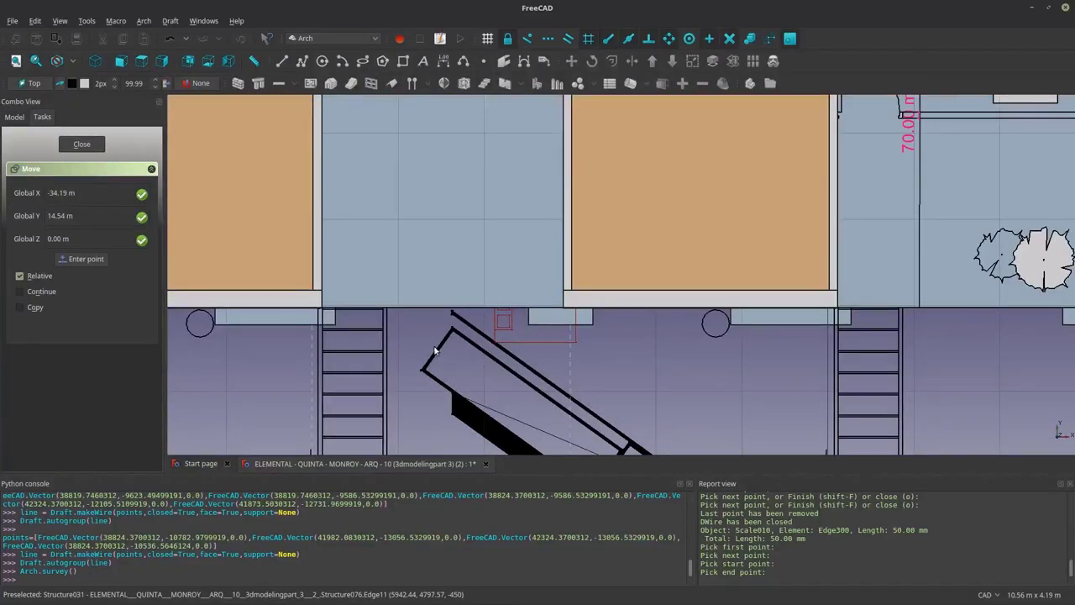
pyautogui.click(482, 362)
pyautogui.scroll(-6, 349, 276)
pyautogui.scroll(10, 647, 392)
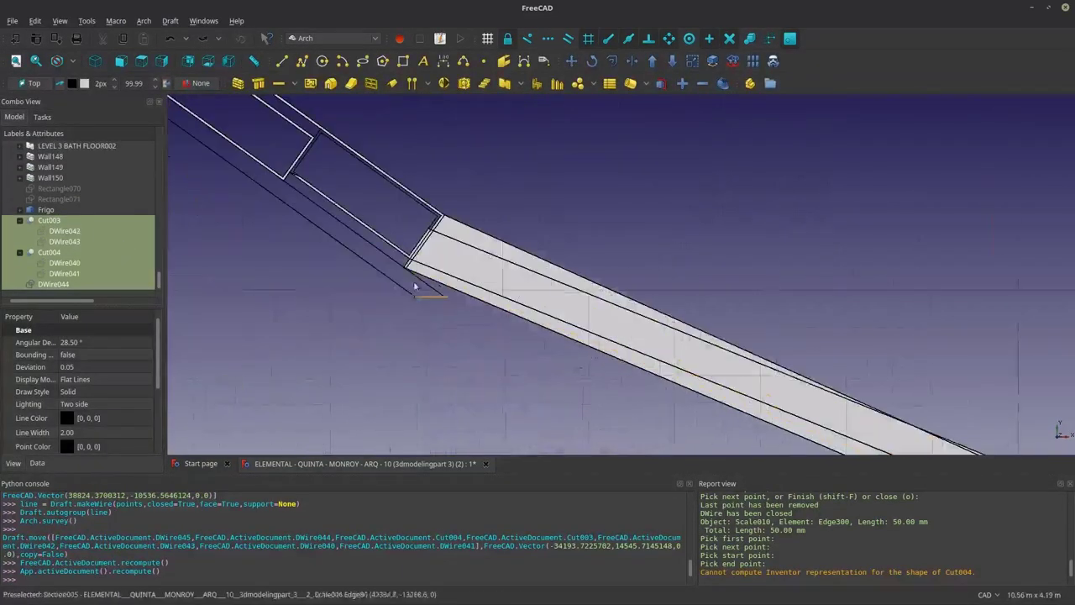
# - Delete the displaced lower frame and its wire, and undo the changes back to the upper panel's wires
pyautogui.press('Delete')
pyautogui.press('Delete')
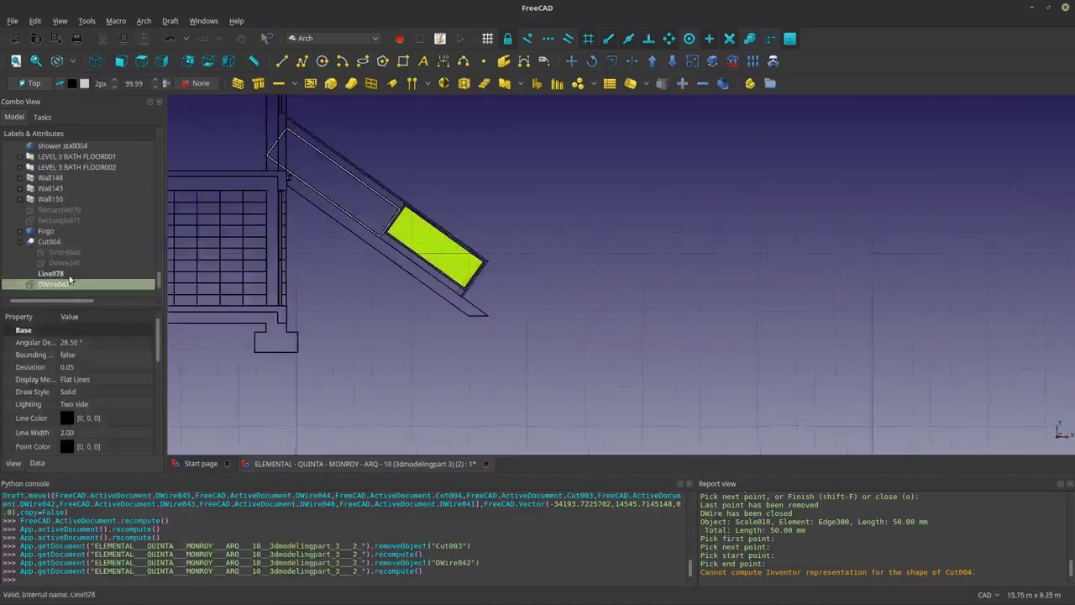
pyautogui.scroll(3, 402, 262)
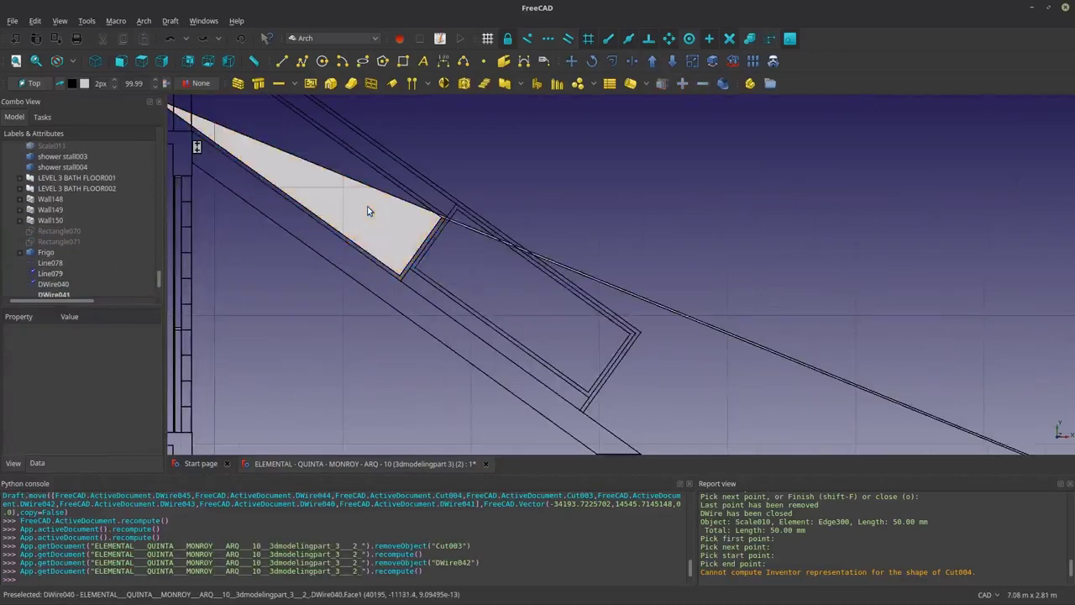
# - Toggle the visibility of the upper panel's wire and its guide line to check which outline each one follows
pyautogui.click(50, 283)
pyautogui.press('space')
pyautogui.press('space')
pyautogui.press('space')
pyautogui.press('space')
pyautogui.press('space')
pyautogui.press('space')
pyautogui.press('space')
pyautogui.press('space')
pyautogui.scroll(-3, 244, 230)
pyautogui.scroll(3, 440, 273)
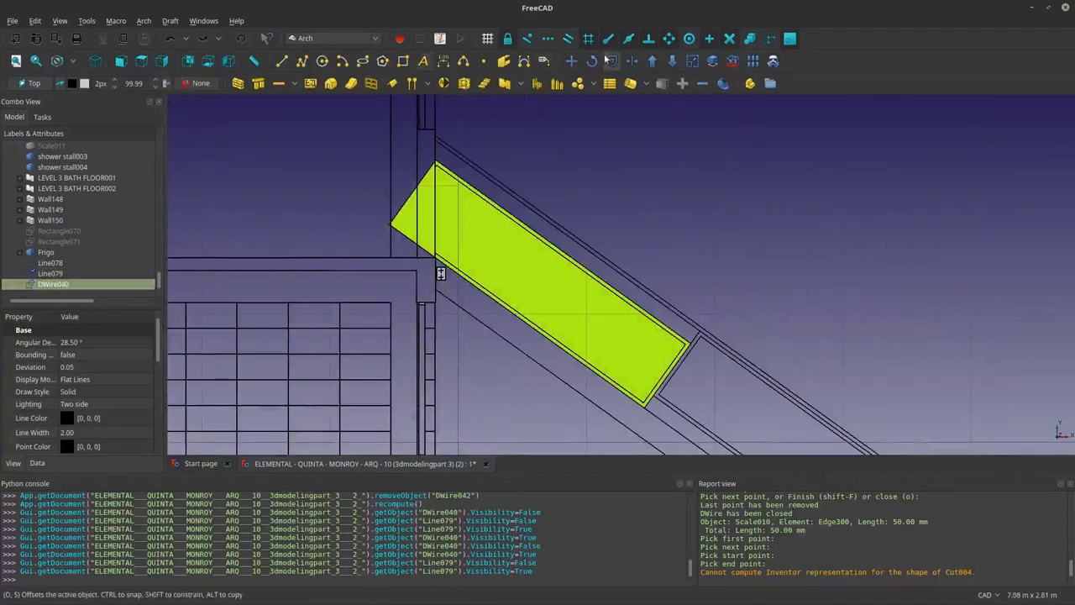
# - Offset a copy of the upper panel's wire about 30 mm inward, and a copy of that one about 30 mm outward
pyautogui.press('o')
pyautogui.press('s')
pyautogui.scroll(3, 440, 273)
pyautogui.click(443, 312)
pyautogui.press('o')
pyautogui.press('s')
pyautogui.click(443, 313)
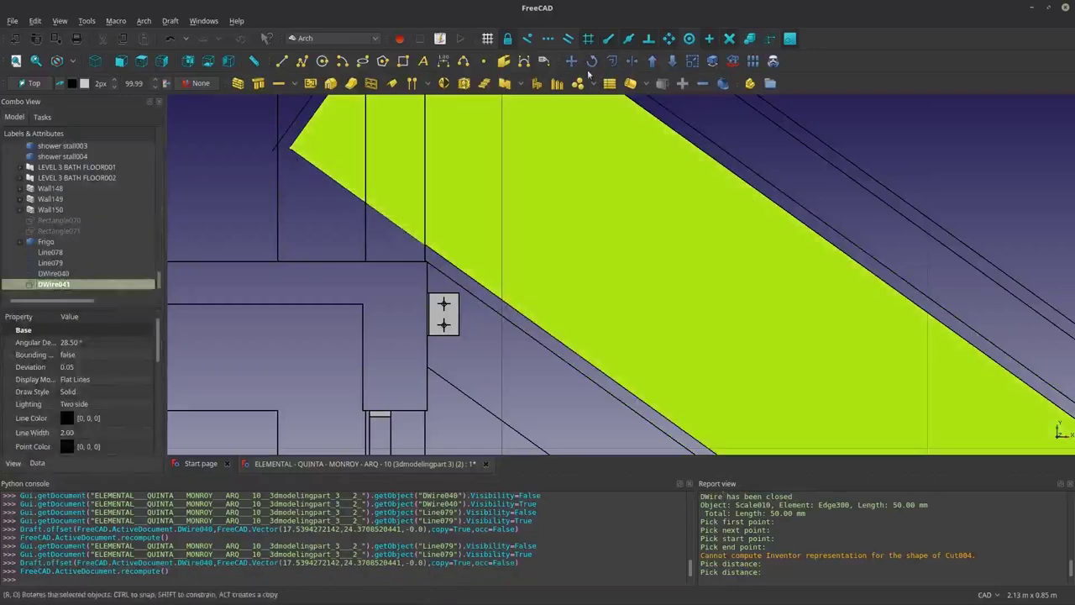
pyautogui.press('o')
pyautogui.press('s')
pyautogui.click(440, 264)
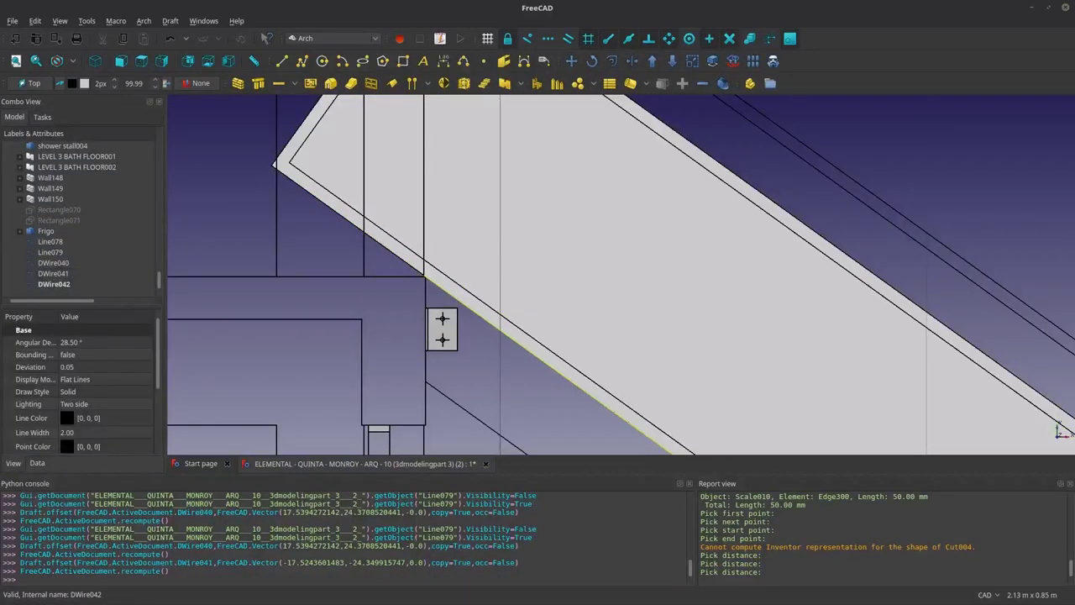
# - Subtract the upper panel's inner wire from the outer one with Downgrade and break the result down to an independent frame face
pyautogui.keyDown('ctrl'); pyautogui.click(60, 274); pyautogui.keyUp('ctrl')
pyautogui.press('d')
pyautogui.press('n')
pyautogui.scroll(2, 456, 302)
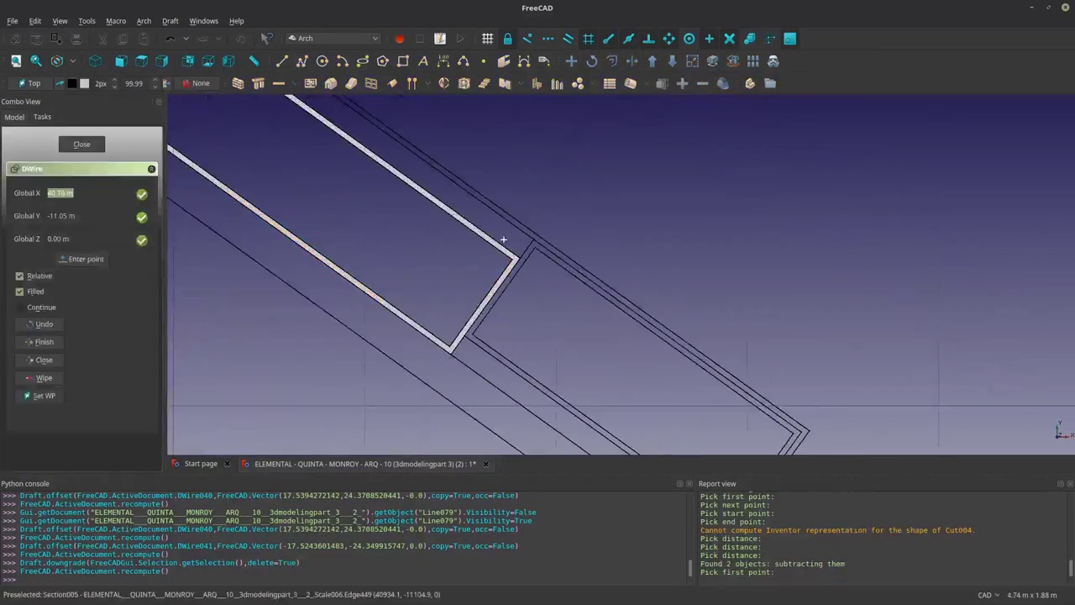
pyautogui.press('d')
pyautogui.press('n')
# - Trace two closed filled wires along the outer and inner outlines of the lower railing panel's frame
pyautogui.scroll(-2, 506, 296)
pyautogui.press('w')
pyautogui.press('i')
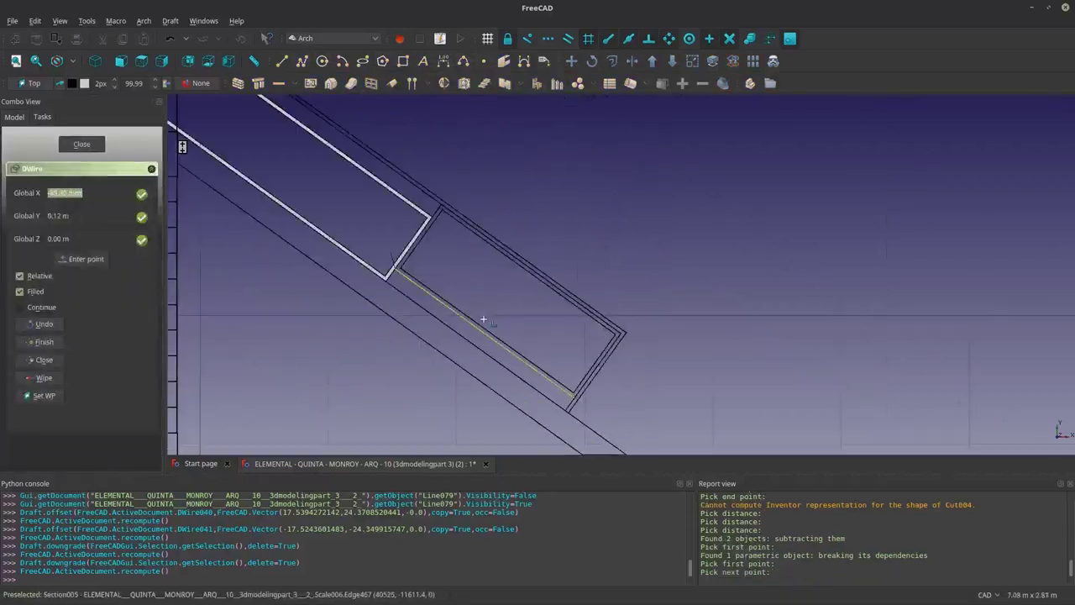
pyautogui.click(740, 194)
pyautogui.scroll(2, 740, 192)
pyautogui.press('o')
pyautogui.press('space')
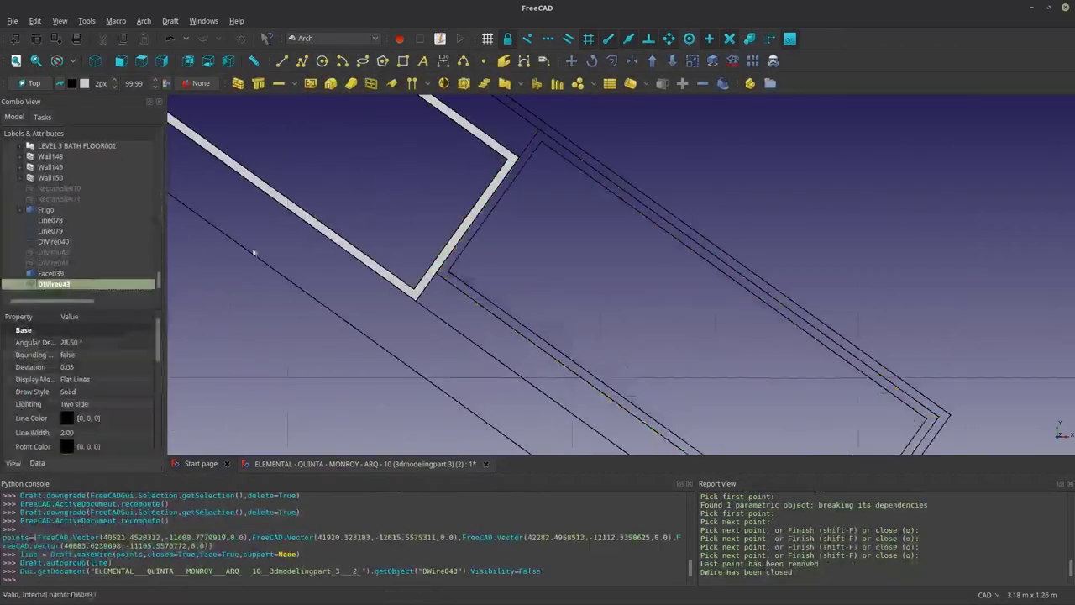
pyautogui.click(736, 301)
pyautogui.press('o')
# - Downgrade the lower panel's two wires to an independent hollow frame face and unhide the inner wires of both panels
pyautogui.keyDown('ctrl'); pyautogui.click(72, 277); pyautogui.keyUp('ctrl')
pyautogui.press('d')
pyautogui.press('n')
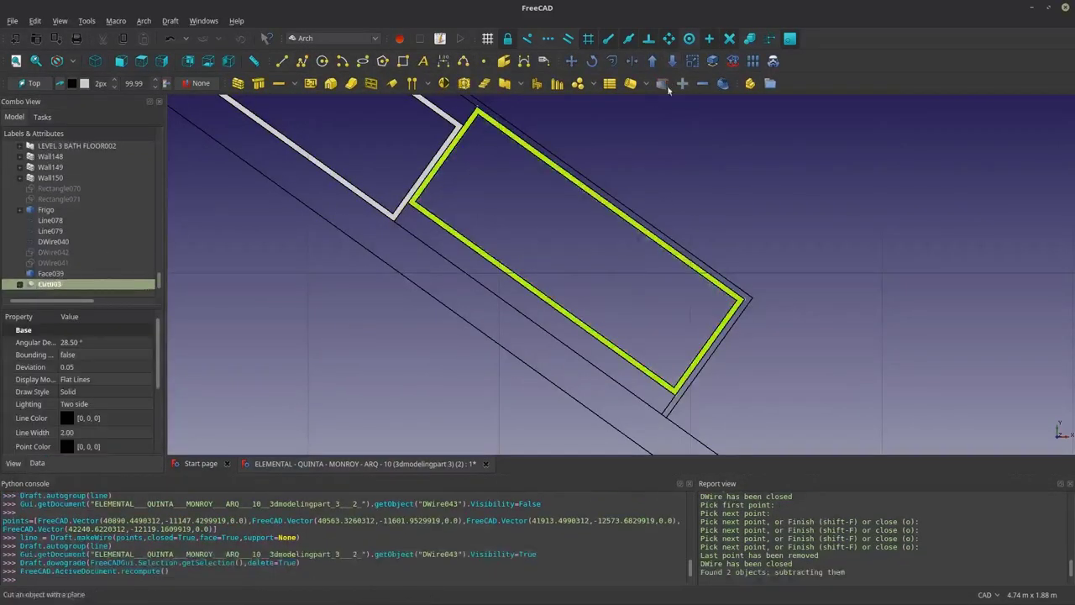
pyautogui.keyDown('ctrl'); pyautogui.click(53, 241); pyautogui.keyUp('ctrl')
pyautogui.press('space')
# - Trace a closed filled wire around the sloping stair stringer, from the building wall down to the stair's foot
pyautogui.scroll(-2, 587, 277)
pyautogui.press('w')
pyautogui.press('i')
pyautogui.scroll(3, 655, 378)
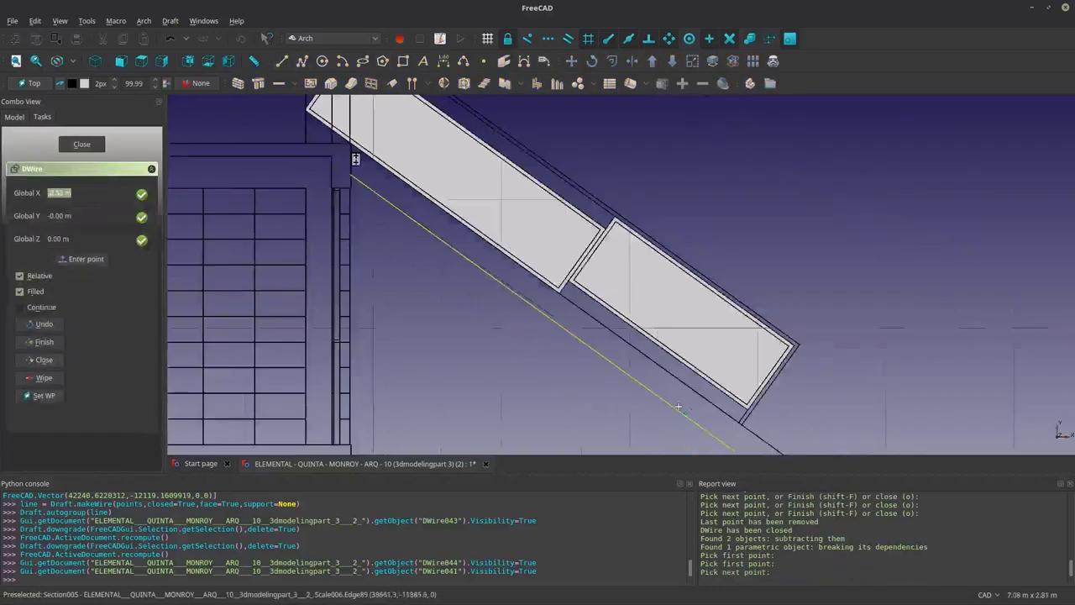
pyautogui.click(654, 381)
pyautogui.click(735, 375)
pyautogui.scroll(5, 355, 163)
pyautogui.click(355, 162)
pyautogui.press('o')
# - Trace a closed filled wire around the stair's handrail and its lower end post
pyautogui.scroll(-3, 385, 236)
pyautogui.press('space')
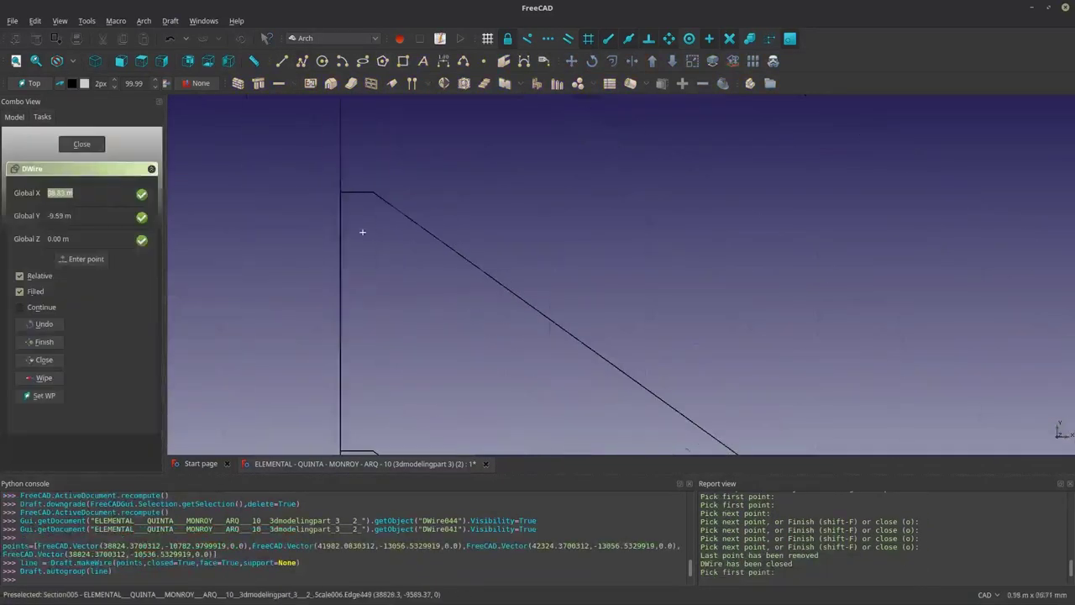
pyautogui.scroll(5, 419, 277)
pyautogui.click(487, 353)
pyautogui.scroll(-2, 546, 319)
pyautogui.click(580, 297)
pyautogui.scroll(-3, 512, 374)
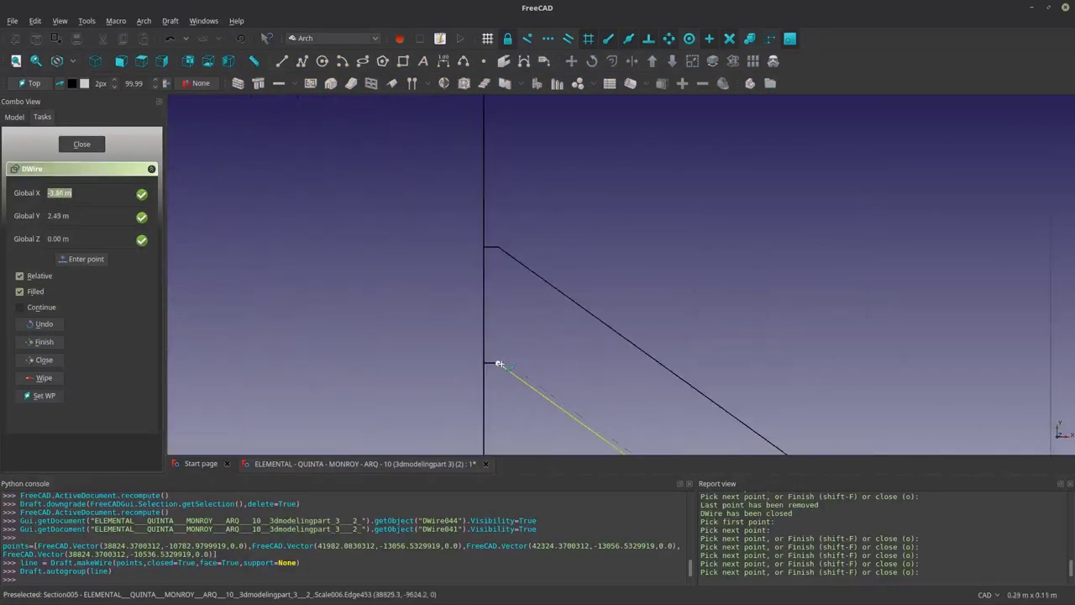
pyautogui.click(483, 245)
# - Make 10 mm thick panels from the stringer and handrail wires, setting the handrail panel's normal to (0, 0, 1)
pyautogui.press('v')
pyautogui.press('s')
pyautogui.press('1')
pyautogui.press('0')
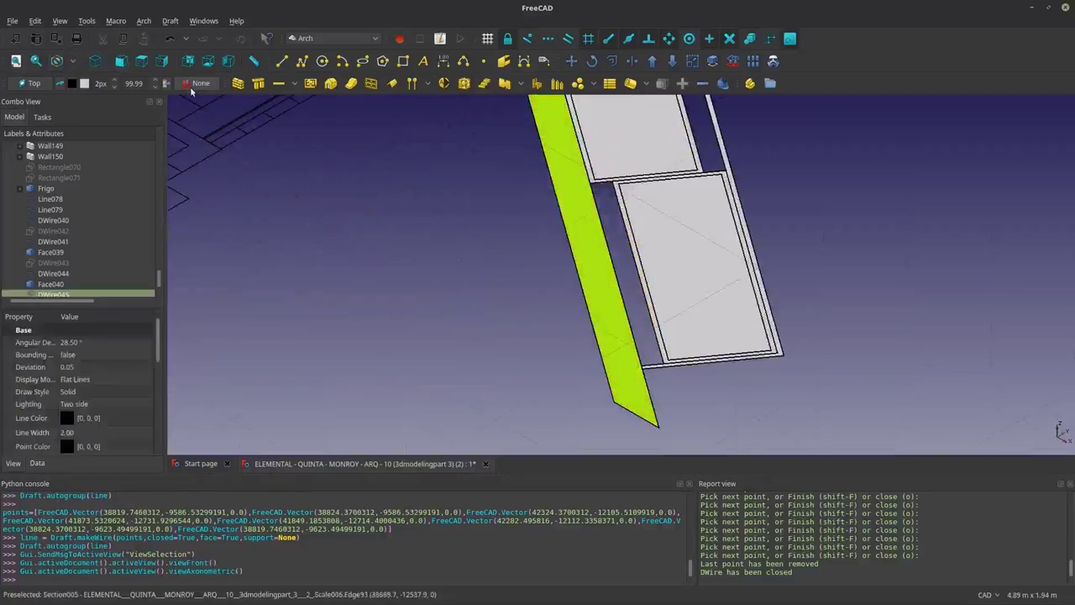
pyautogui.doubleClick(504, 84)
pyautogui.scroll(5, 532, 350)
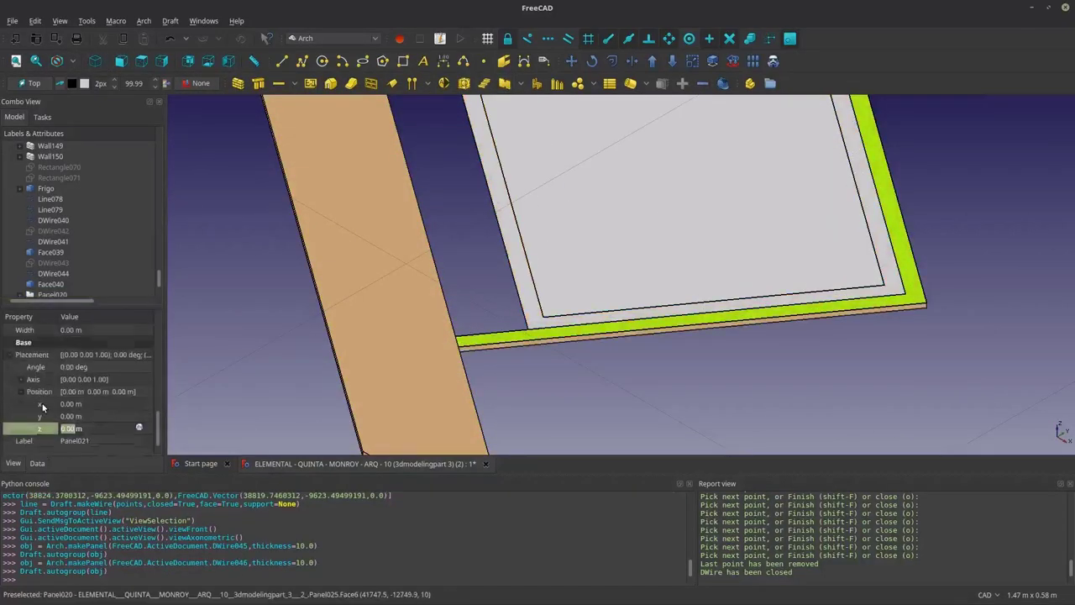
# - Make 10 mm thick panels from the two railing frame faces and the two inner panel wires
pyautogui.click(51, 284)
pyautogui.click(53, 273)
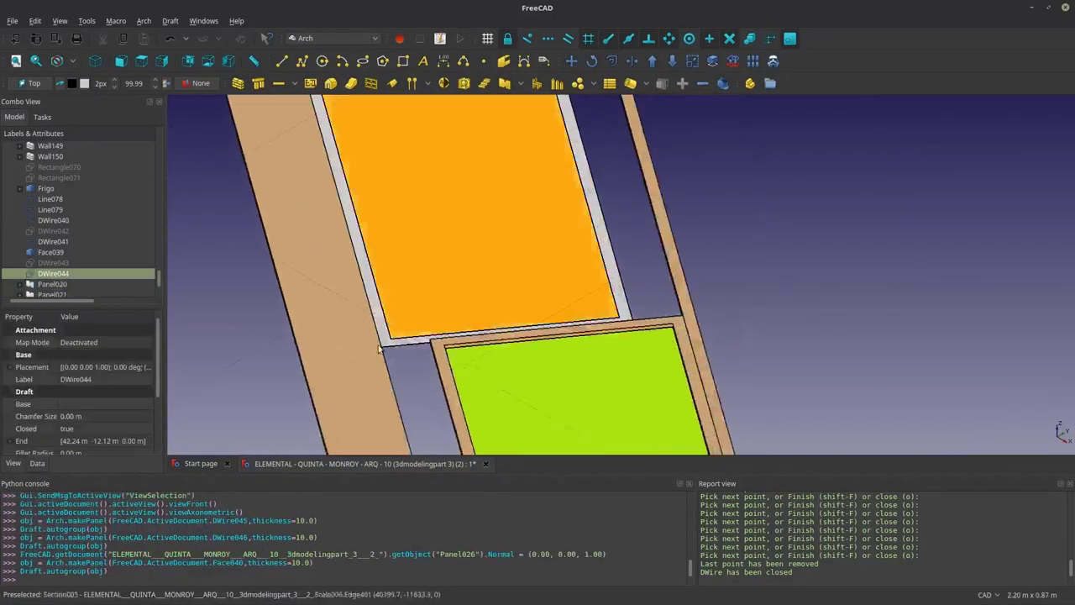
pyautogui.click(505, 84)
pyautogui.click(50, 252)
pyautogui.click(505, 84)
pyautogui.scroll(-5, 475, 222)
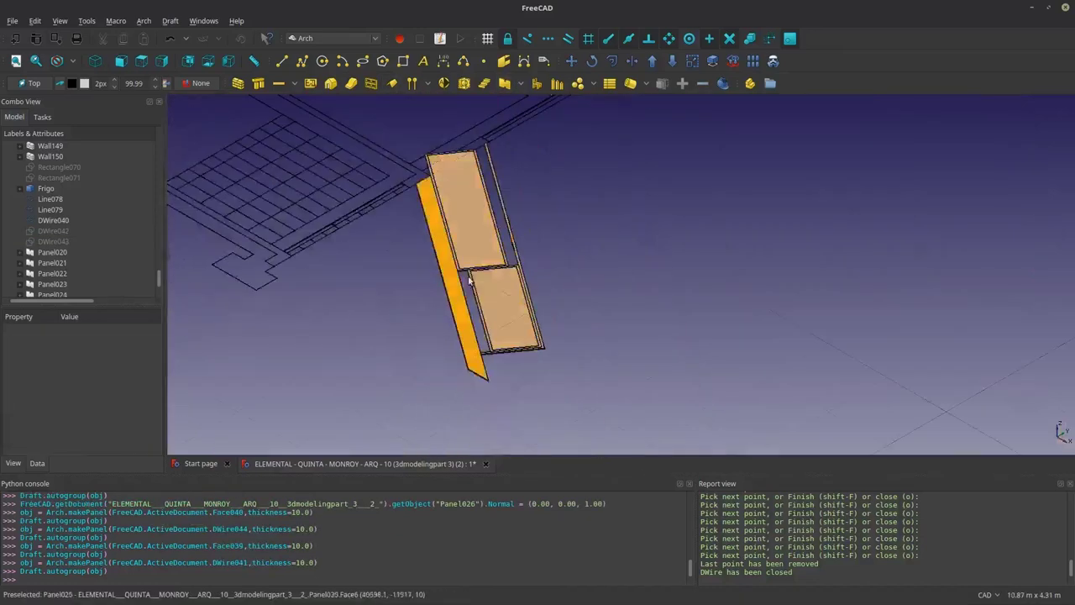
# - Convert the two railing infill panels to light blue solids with a transparency of 80 and a z position of 20 mm
pyautogui.click(500, 290)
pyautogui.keyDown('ctrl'); pyautogui.click(466, 210); pyautogui.keyUp('ctrl')
pyautogui.click(122, 413)
pyautogui.click(660, 355)
pyautogui.doubleClick(100, 428)
pyautogui.write('50')
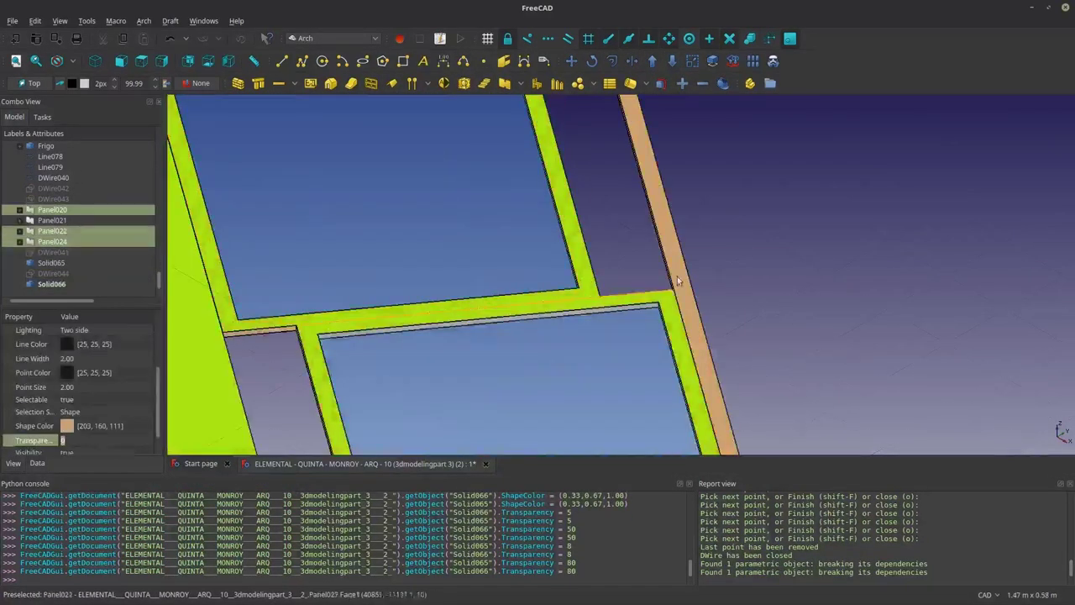
pyautogui.scroll(-2, 774, 200)
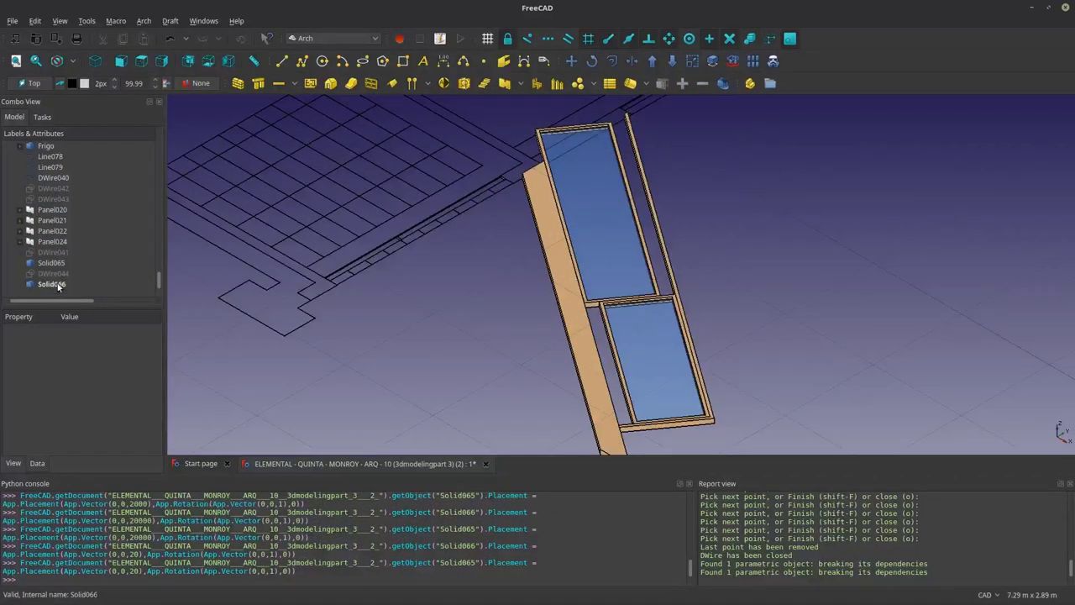
# - Rotate a copy of the stair solids and the section drawing by 270° about the X axis at the stringer's upper wall corner
pyautogui.scroll(3, 586, 290)
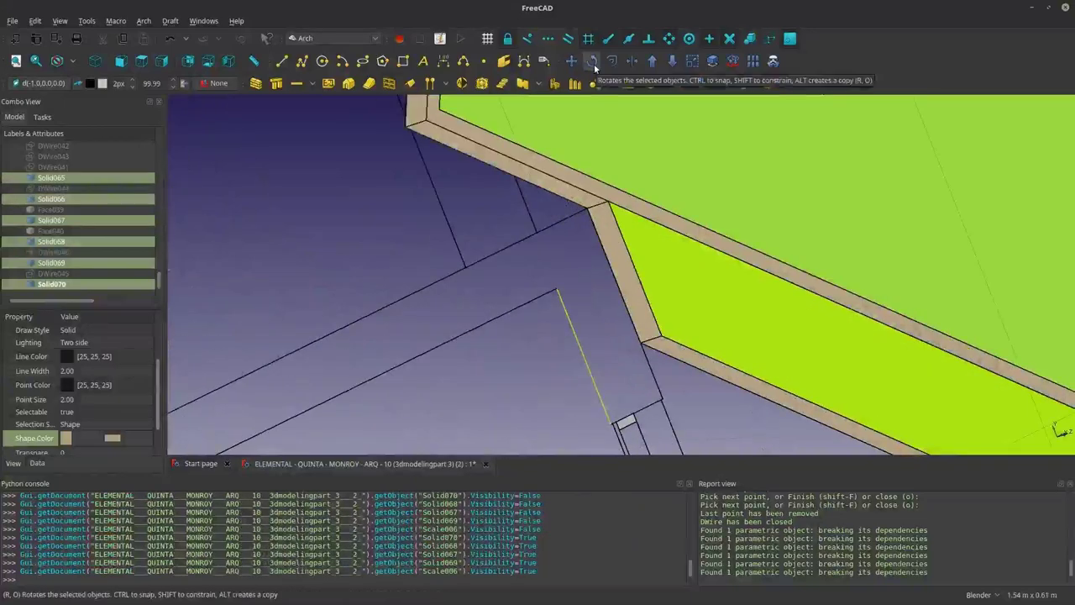
pyautogui.click(592, 61)
pyautogui.click(586, 207)
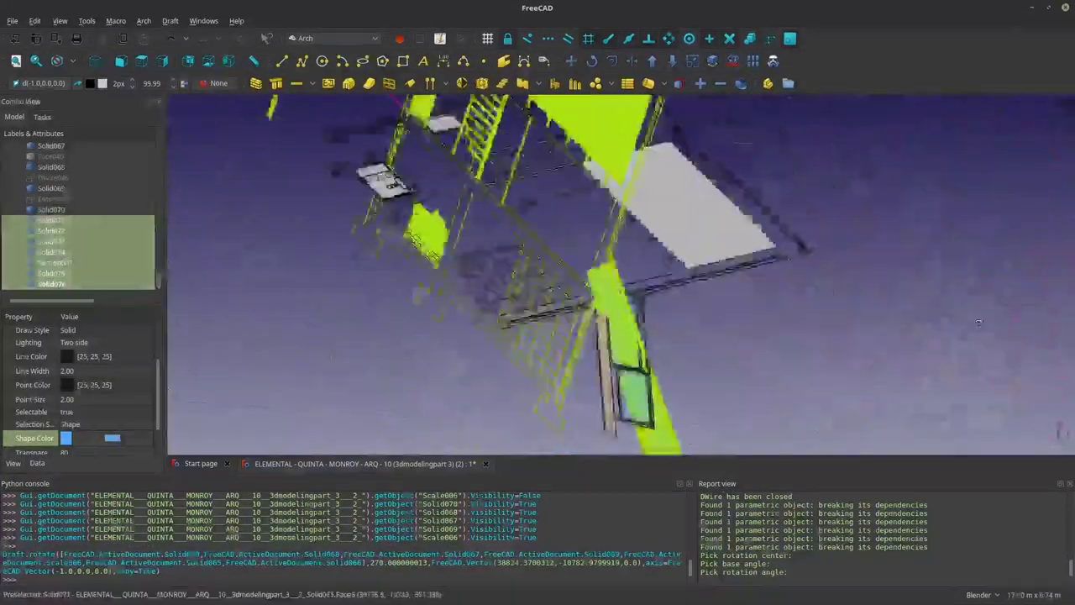
pyautogui.press('v')
pyautogui.press('s')
# - Rotate the upright stair and section copies by 90° about the vertical axis at the stringer's upper corner without copying them
pyautogui.moveTo(674, 354); pyautogui.dragTo(477, 251, button='middle')
pyautogui.press('r')
pyautogui.press('o')
pyautogui.click(477, 252)
pyautogui.scroll(5, 453, 201)
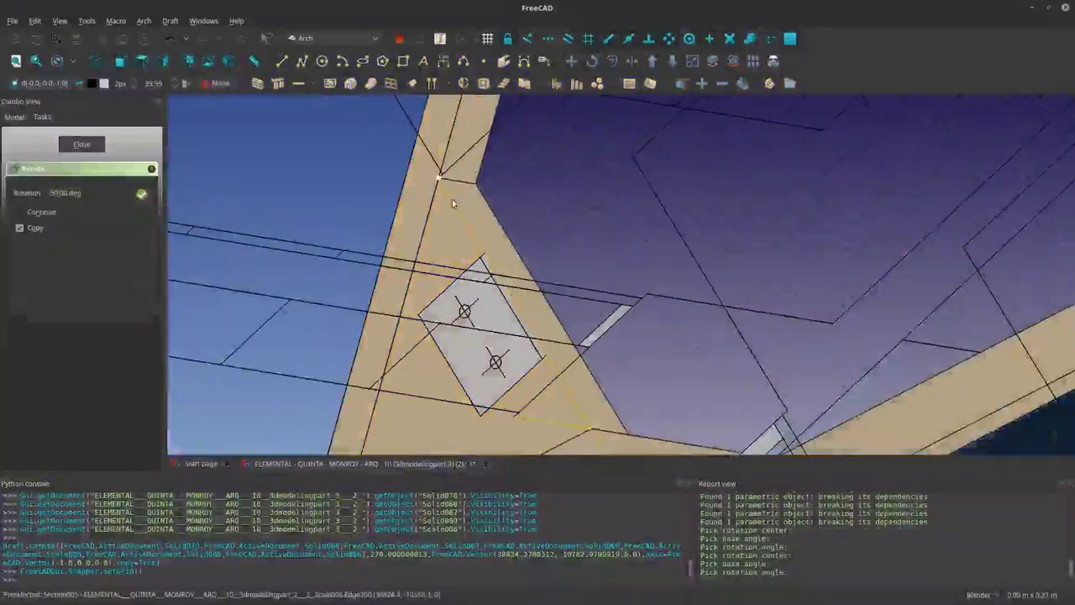
pyautogui.scroll(-10, 529, 278)
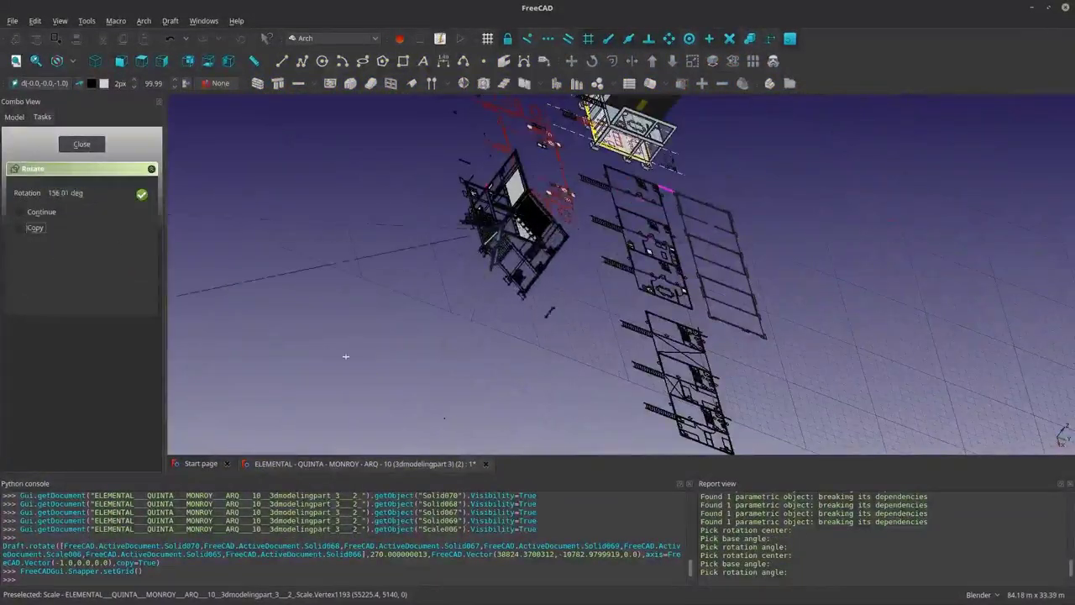
pyautogui.write('90')
pyautogui.press('Return')
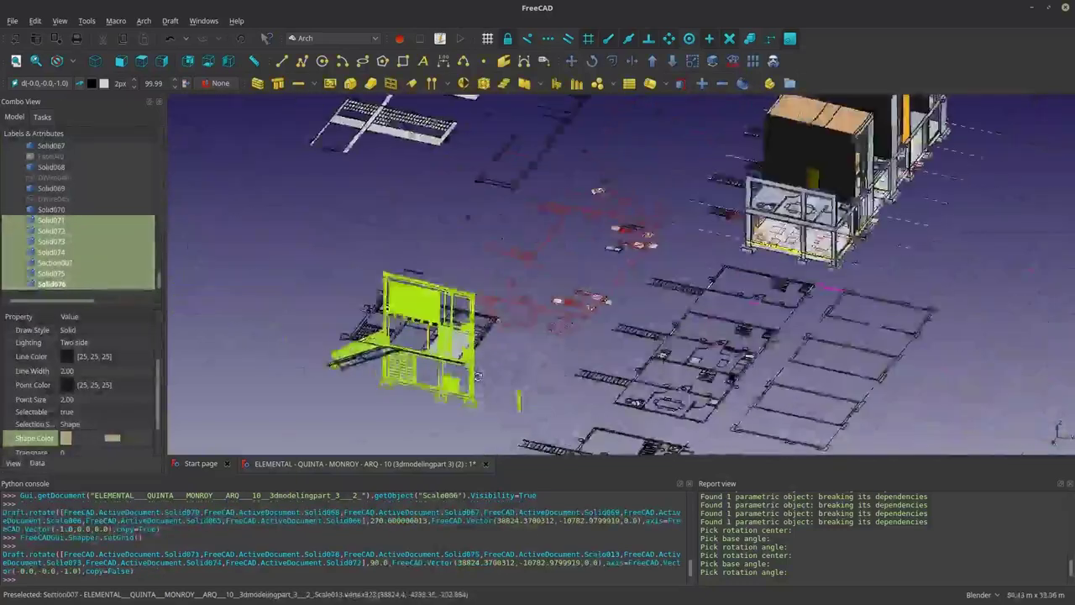
# - Move the upright stair solids and section drawing onto the foundation corner at the far end of the building
pyautogui.click(749, 38)
pyautogui.click(504, 252)
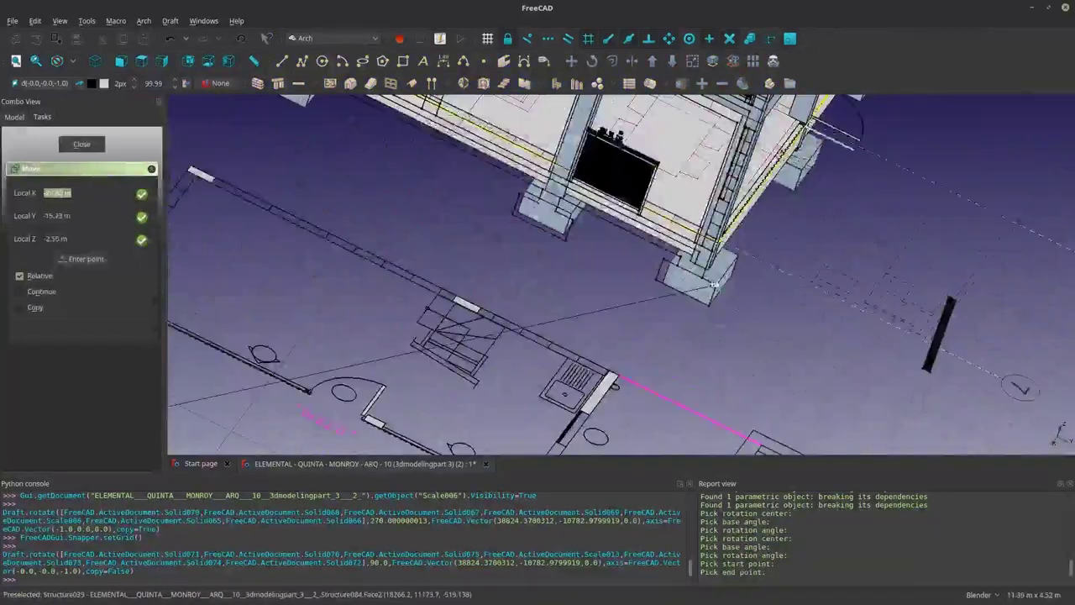
pyautogui.click(685, 332)
pyautogui.scroll(3, 672, 252)
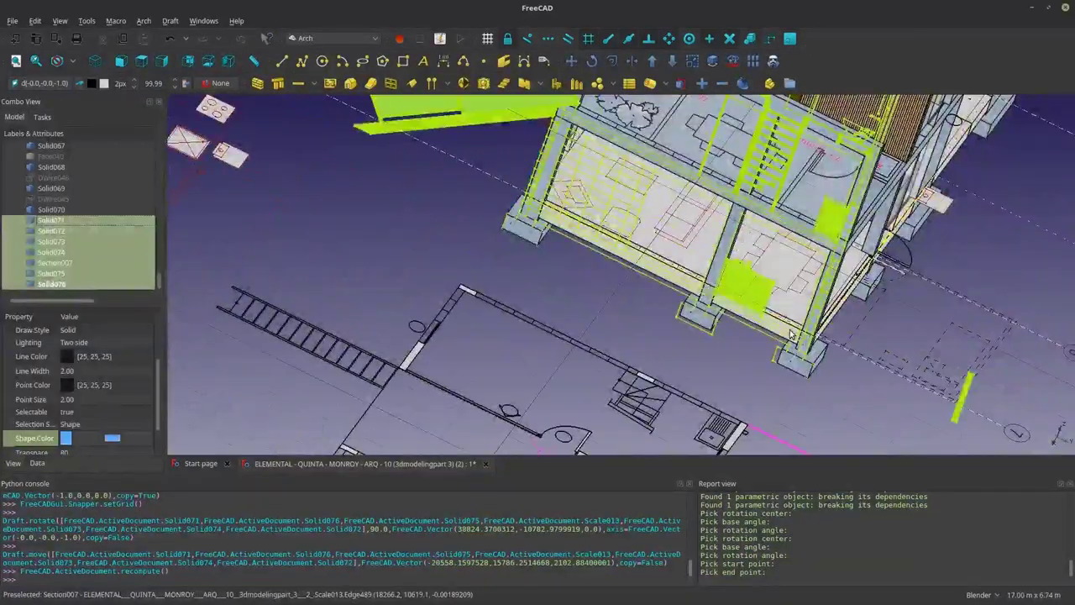
# - Move the stair solids and section drawing about 15.20 m in the negative X direction to the first unit's outside stair
pyautogui.press('v')
pyautogui.press('s')
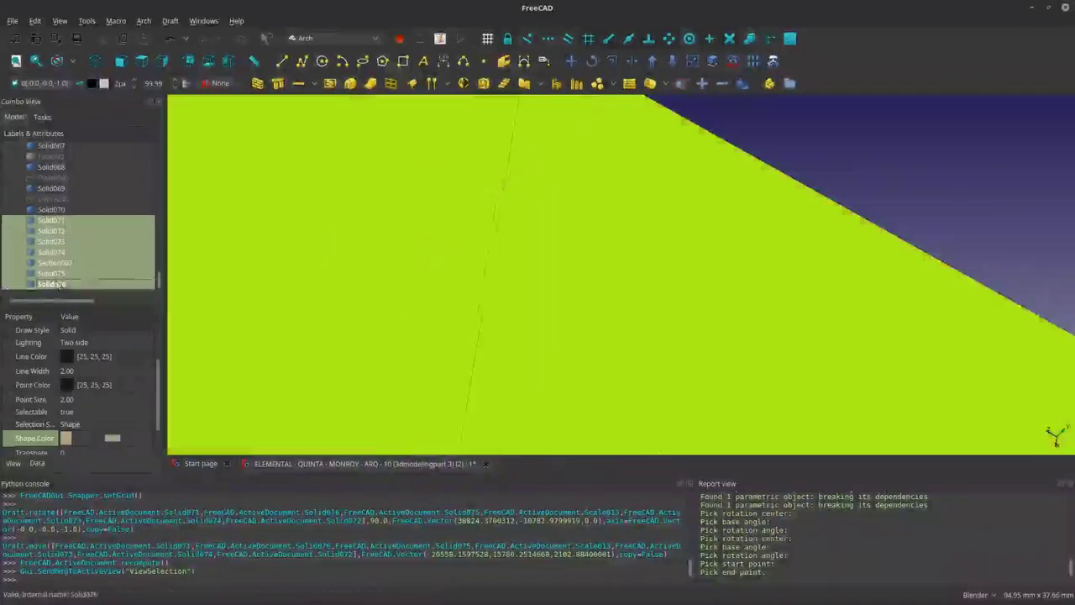
pyautogui.press('m')
pyautogui.press('v')
pyautogui.scroll(-5, 622, 335)
pyautogui.click(622, 338)
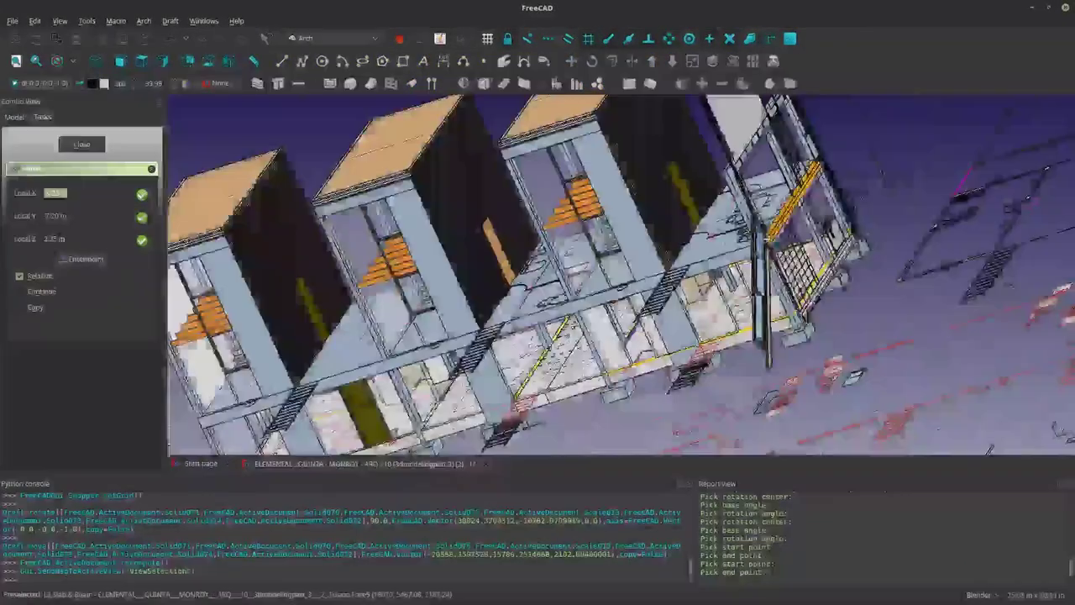
pyautogui.scroll(5, 621, 339)
pyautogui.click(549, 260)
pyautogui.scroll(-3, 549, 260)
# - Set the stair solids' position to x 3.05 m, y 43.83 m and z 12.89 m with the working plane at the top
pyautogui.press('2')
pyautogui.click(789, 39)
pyautogui.press('2')
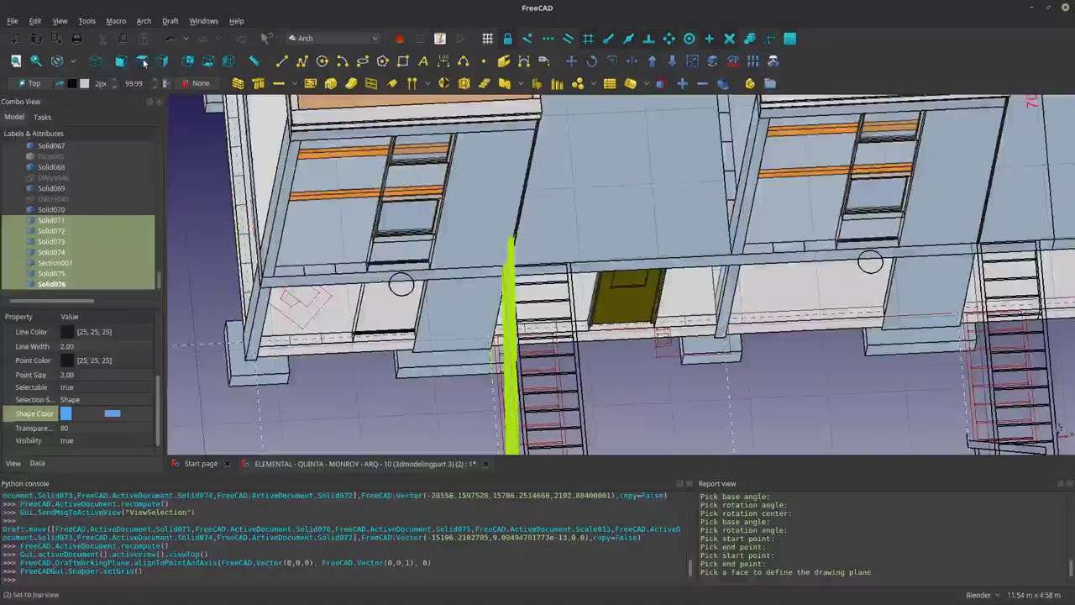
pyautogui.click(571, 61)
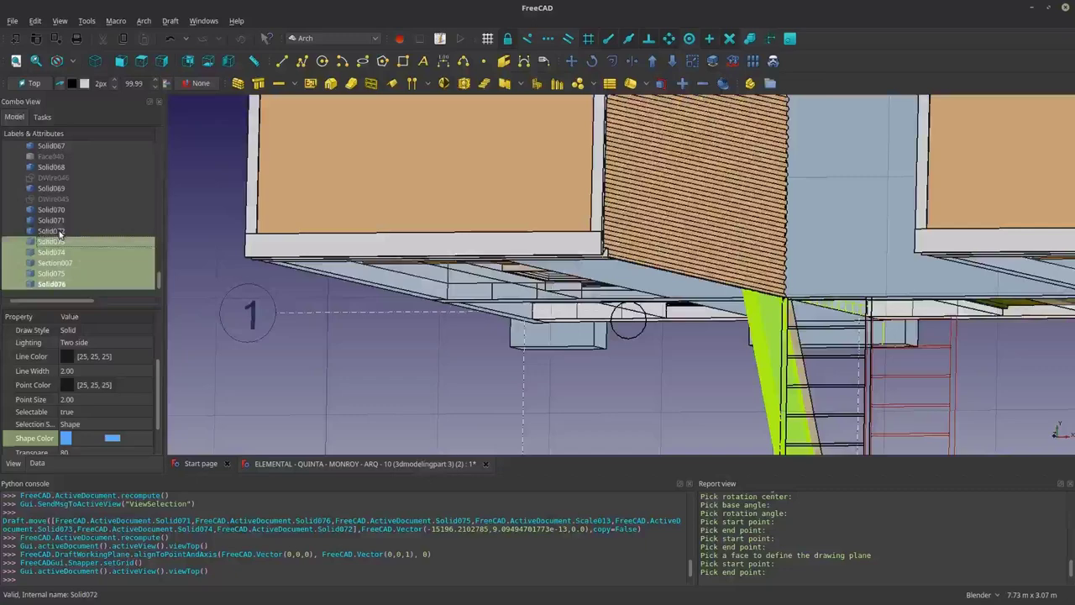
pyautogui.keyDown('shift'); pyautogui.click(51, 219); pyautogui.keyUp('shift')
pyautogui.press('2')
pyautogui.moveTo(353, 285); pyautogui.dragTo(332, 230, button='middle')
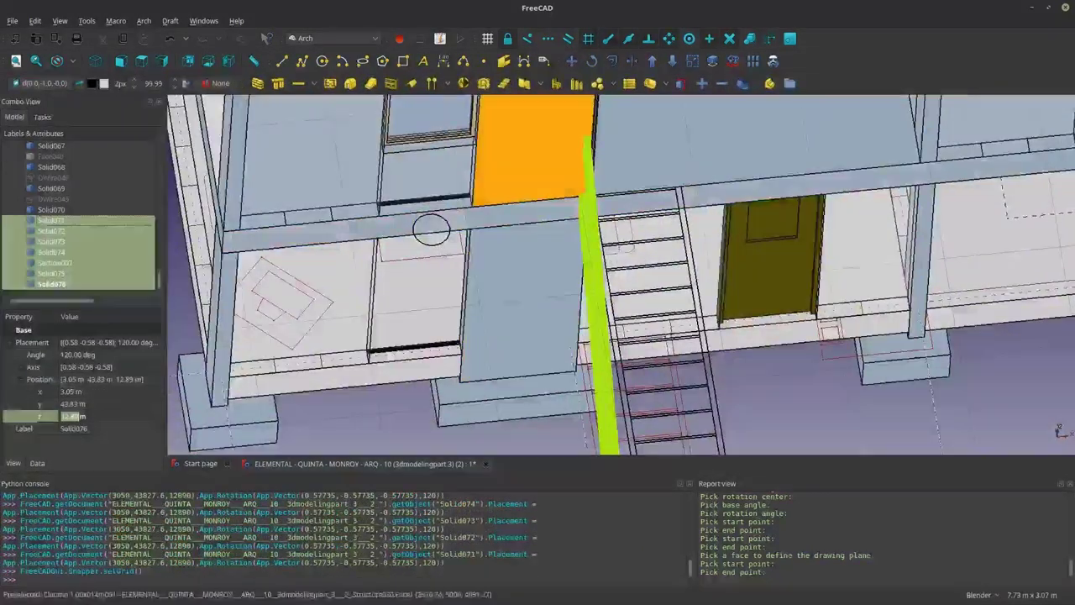
# - Move the stair solids and section drawing about 333 mm in the positive X direction toward the outside stair
pyautogui.press('m')
pyautogui.press('v')
pyautogui.click(608, 197)
pyautogui.click(660, 101)
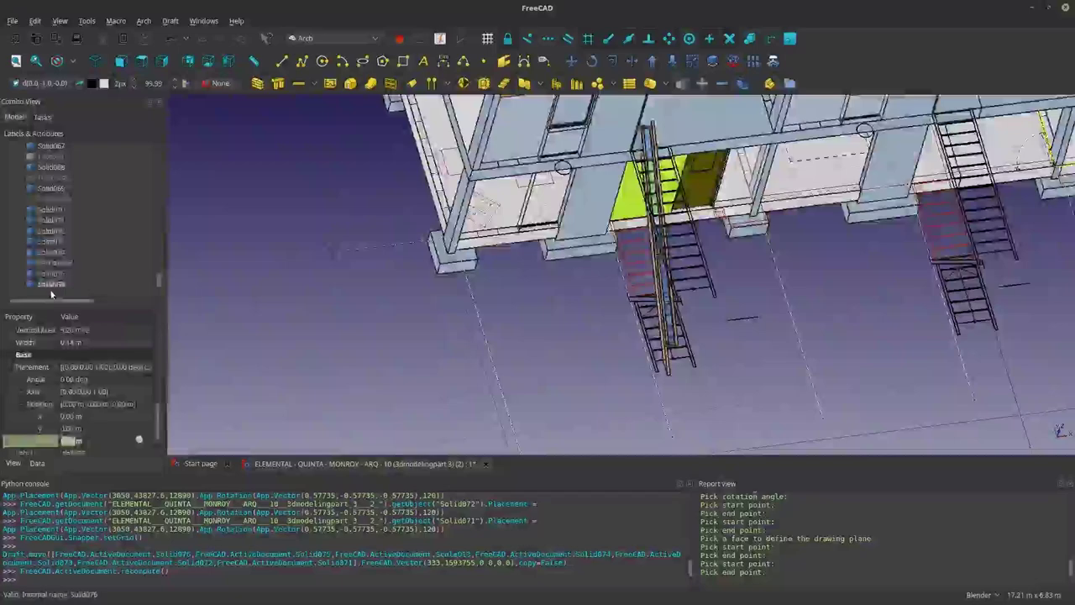
# - Move the stair solids and section drawing about 263 mm in the negative X direction to align with the plan's stair stringer
pyautogui.scroll(5, 537, 277)
pyautogui.press('m')
pyautogui.press('v')
pyautogui.click(588, 277)
pyautogui.click(353, 277)
pyautogui.press('2')
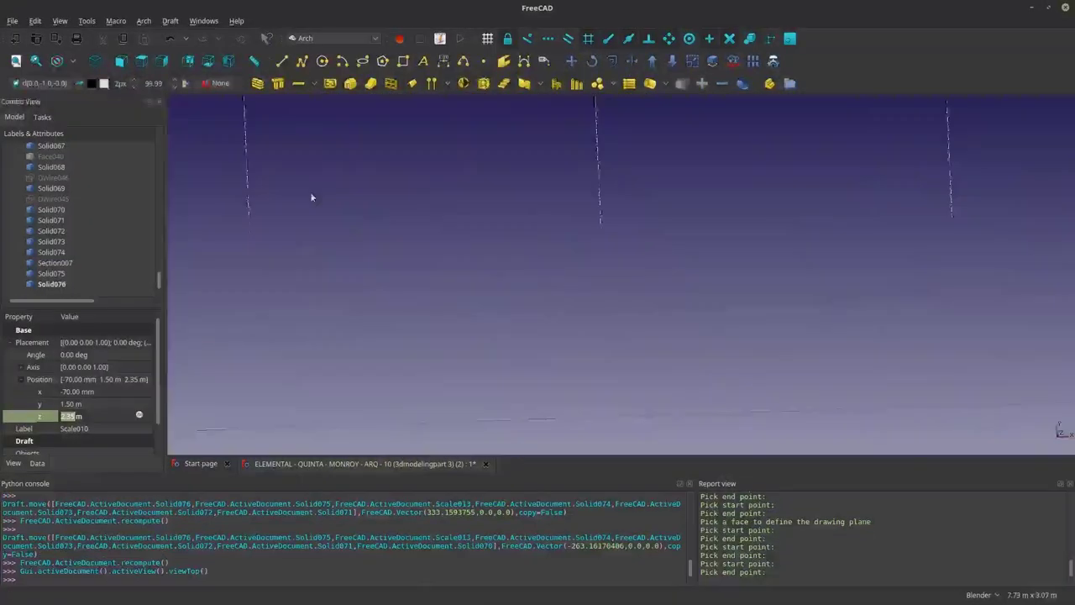
# - Switch the camera to perspective and save the document
pyautogui.press('v')
pyautogui.press('p')
pyautogui.moveTo(498, 321); pyautogui.dragTo(294, 218, button='middle')
pyautogui.click(13, 21)
pyautogui.hotkey('ctrl', 's')
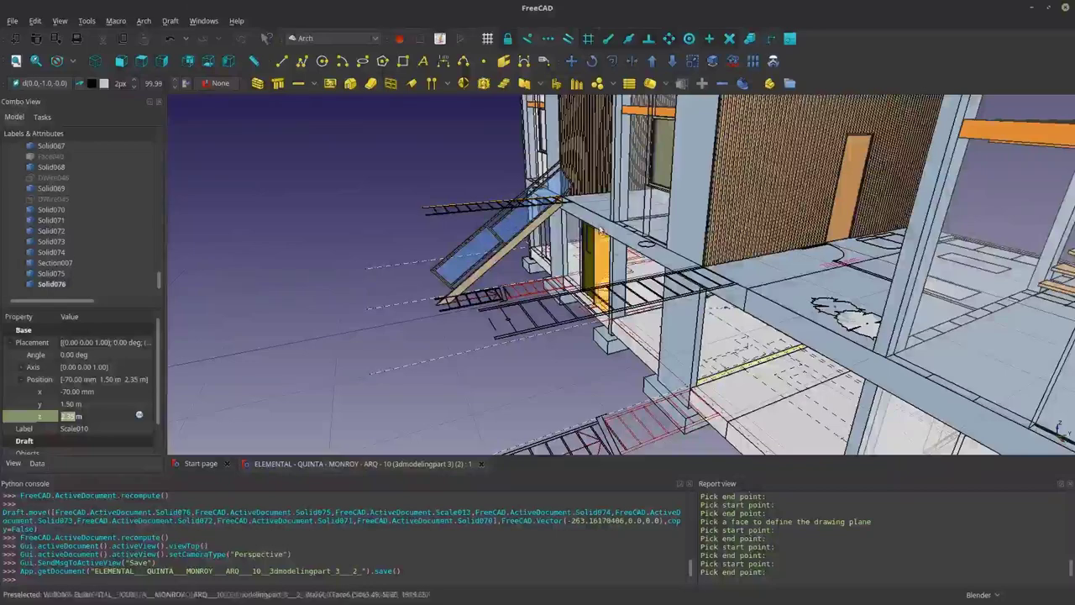
pyautogui.press('v')
pyautogui.press('s')
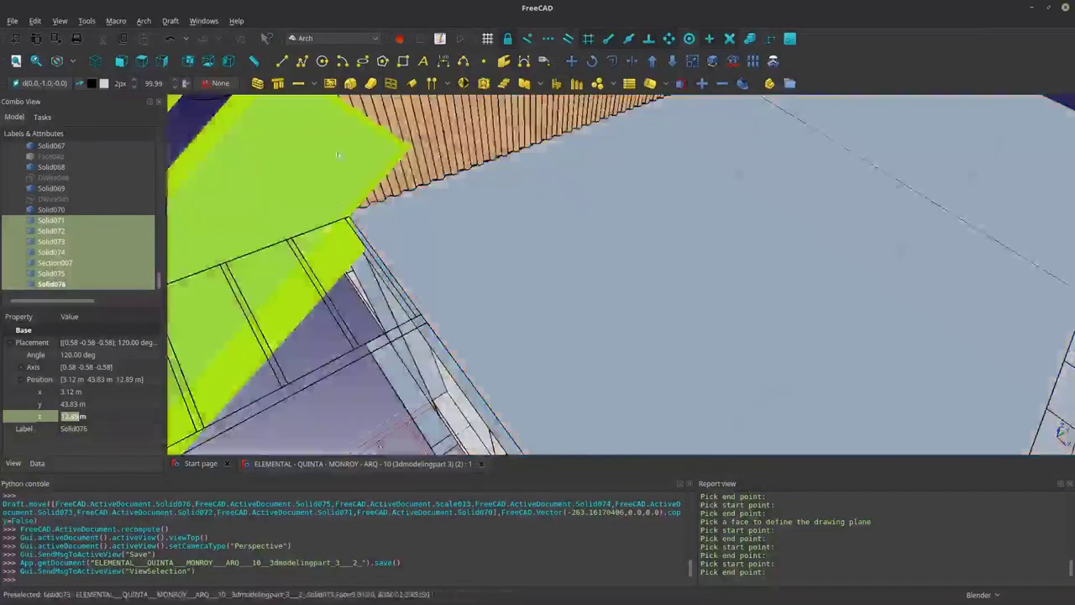
pyautogui.moveTo(338, 155); pyautogui.dragTo(400, 248, button='middle')
pyautogui.scroll(5, 465, 240)
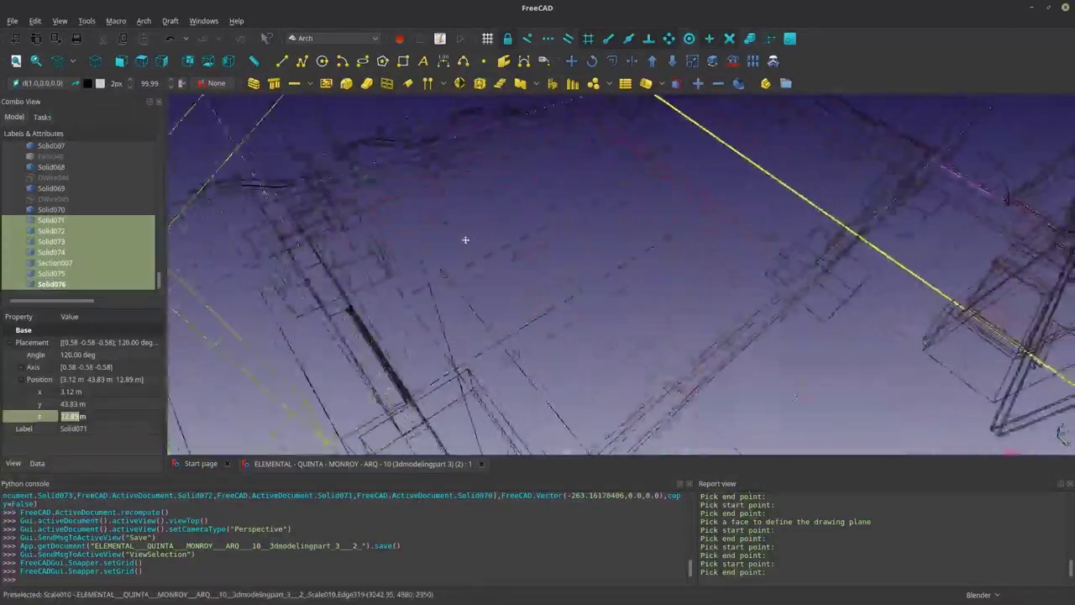
pyautogui.click(74, 91)
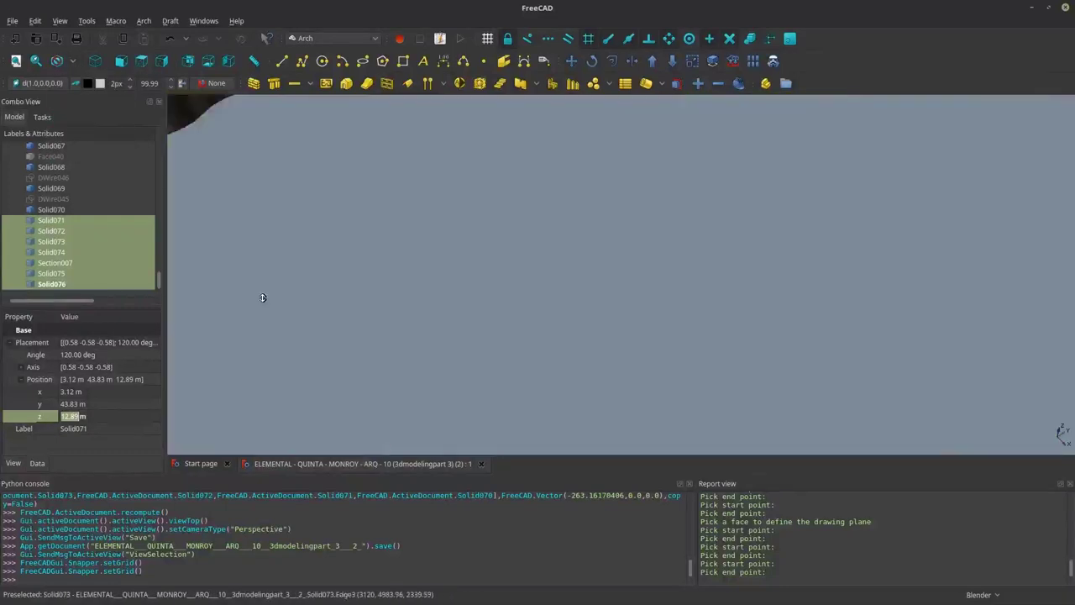
pyautogui.press('m')
pyautogui.press('v')
pyautogui.press('v')
pyautogui.press('s')
pyautogui.press('Escape')
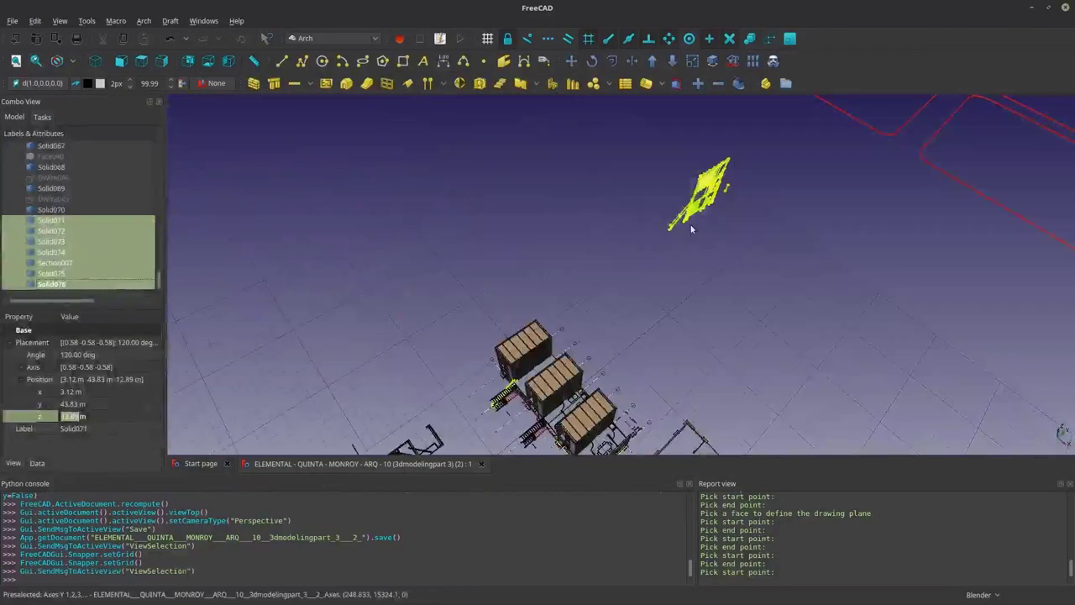
# - Move the stair solids, without the section drawing, about 3.2 mm along -Y and 3.5 mm along -Z so the stringer's upper corner meets the slab corner
pyautogui.keyDown('ctrl'); pyautogui.click(43, 278); pyautogui.keyUp('ctrl')
pyautogui.press('v')
pyautogui.press('s')
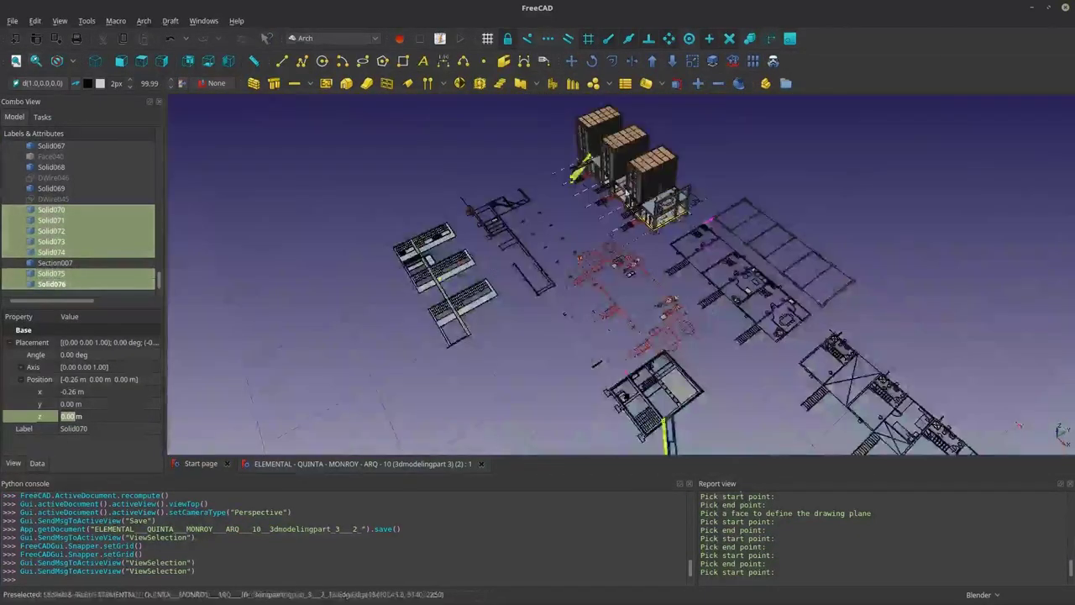
pyautogui.press('v')
pyautogui.press('s')
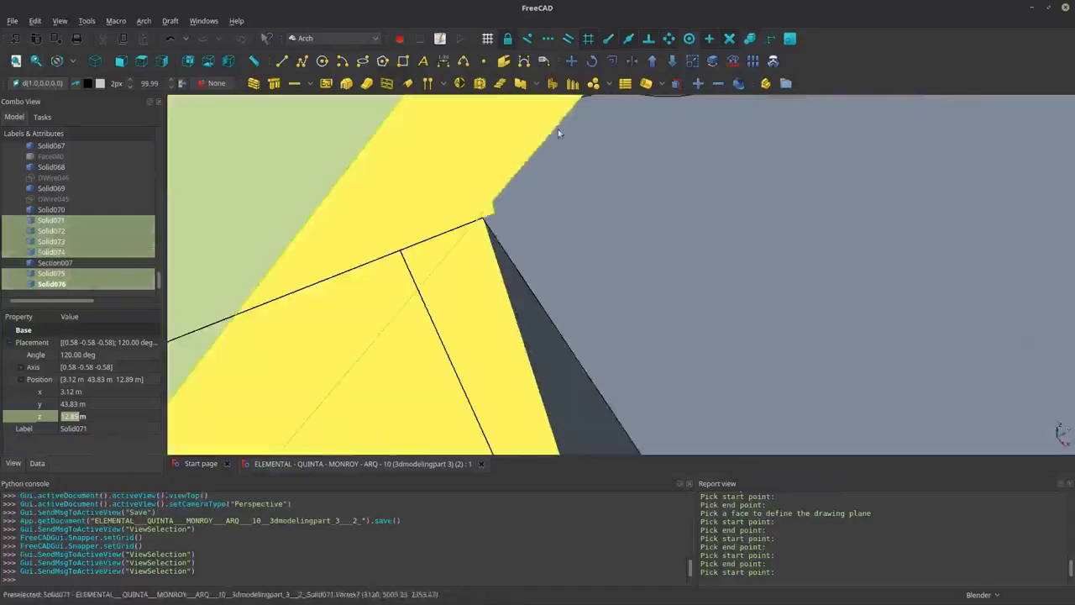
pyautogui.press('m')
pyautogui.press('v')
pyautogui.click(493, 202)
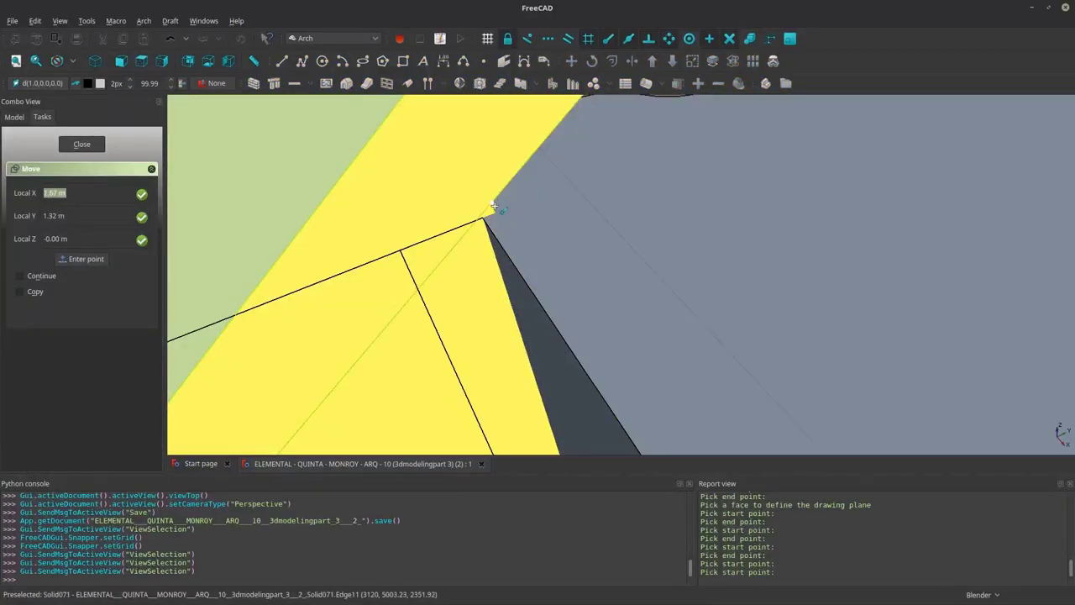
pyautogui.click(484, 215)
# - Examine how the stringer and railing meet the building in plan and perspective, hiding and restoring a railing solid
pyautogui.press('2')
pyautogui.press('o')
pyautogui.press('2')
pyautogui.scroll(5, 627, 311)
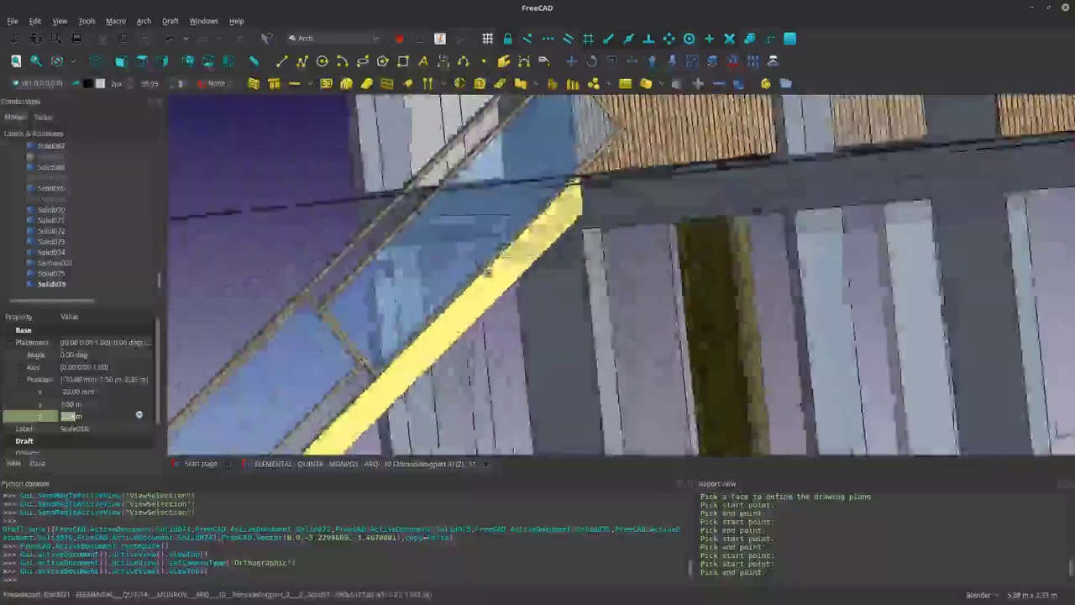
pyautogui.moveTo(486, 273); pyautogui.dragTo(985, 385, button='middle')
pyautogui.click(483, 238)
pyautogui.press('space')
pyautogui.press('space')
pyautogui.press('v')
pyautogui.press('p')
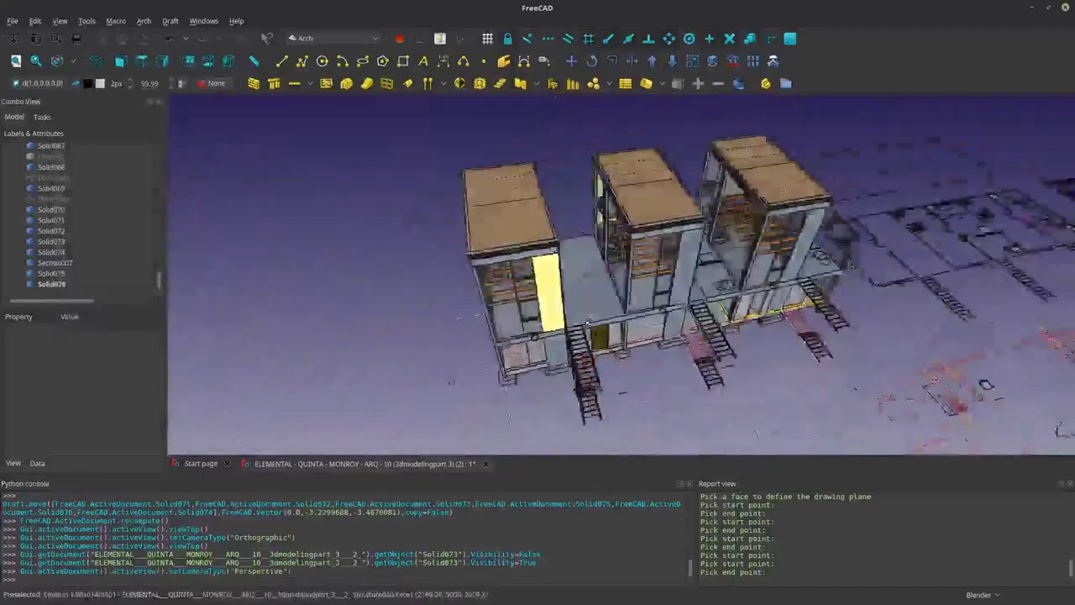
pyautogui.scroll(5, 984, 385)
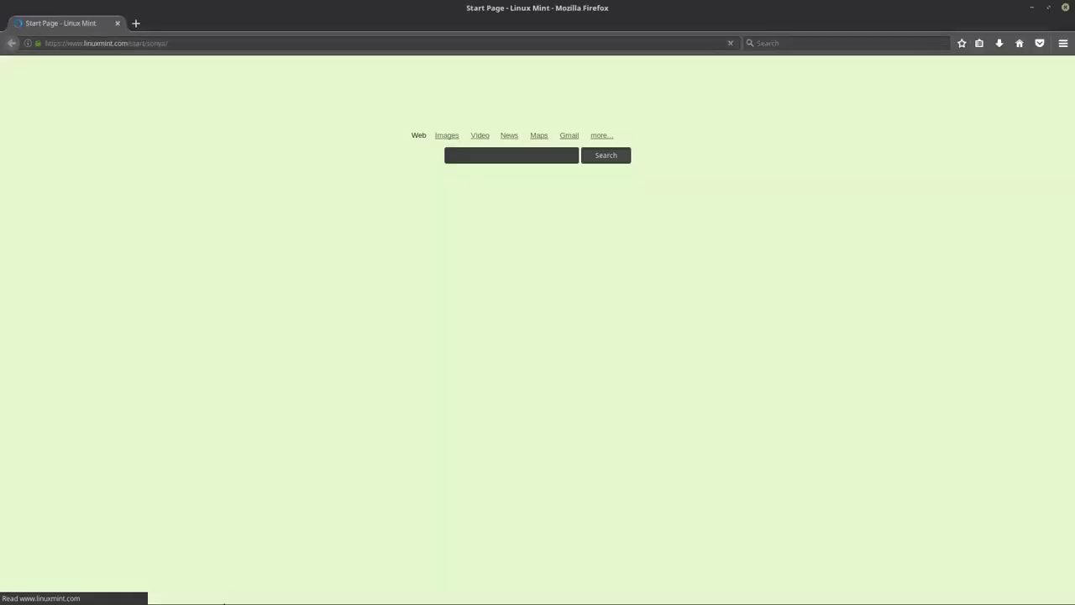
# - Switch to Firefox and search for images of ELEMENTAL QUINTA MONROY
pyautogui.write('LEMENTAL QUINTA MONROY')
pyautogui.press('Return')
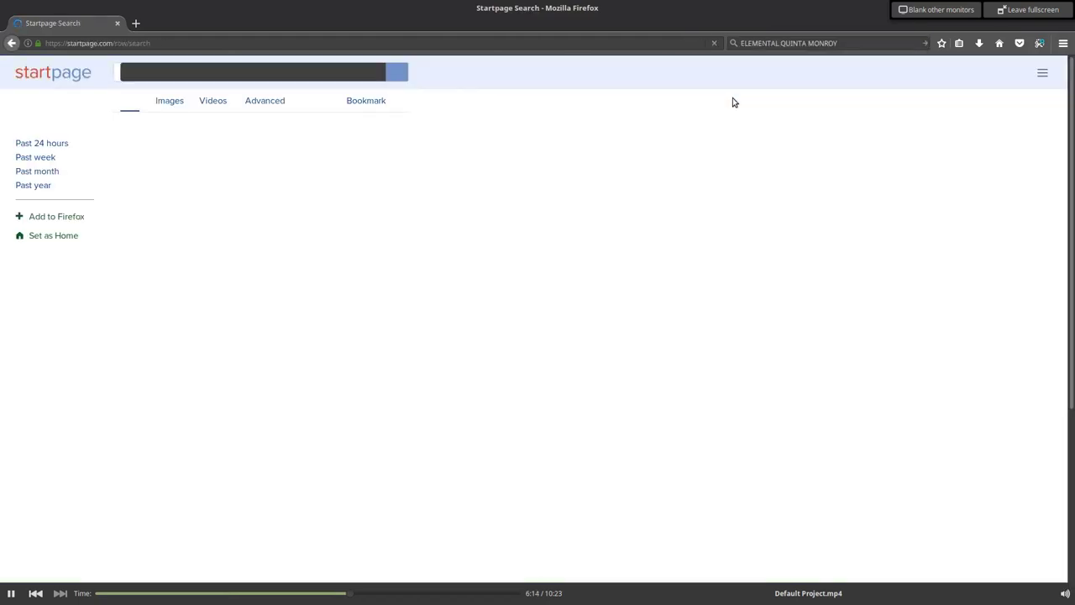
pyautogui.click(168, 101)
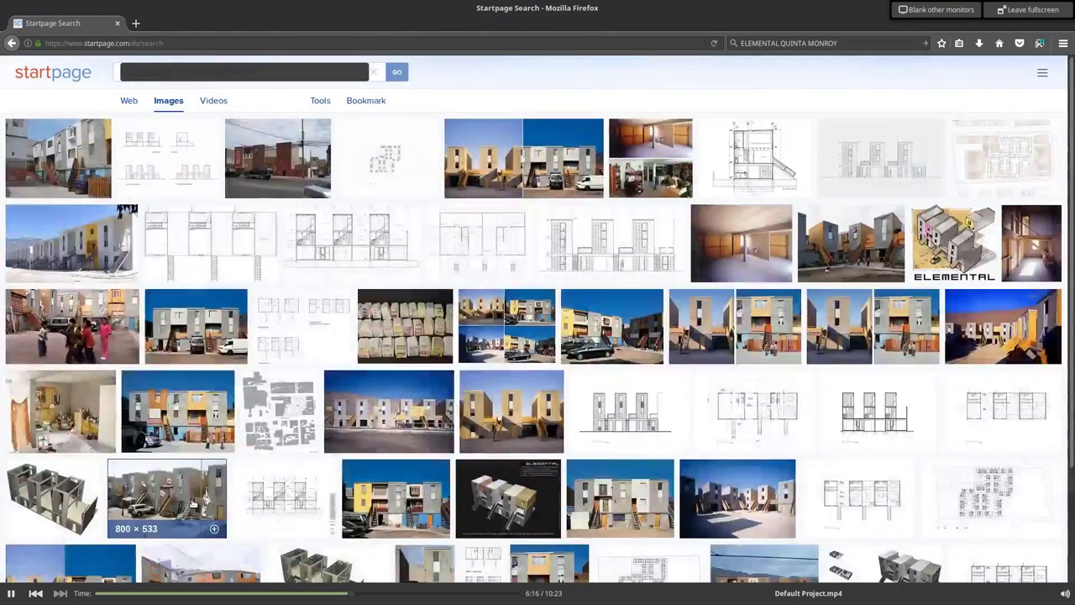
# - Examine the outside stairs and railings in a street photo and a 3D rendering, then browse the remaining image results
pyautogui.click(193, 503)
pyautogui.click(396, 412)
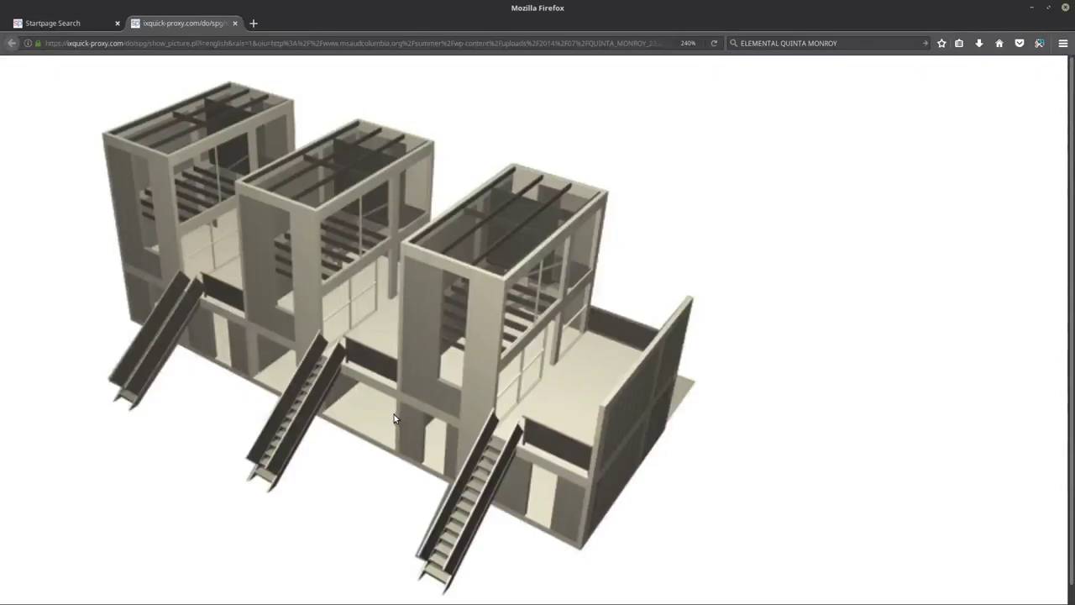
pyautogui.hotkey('ctrl', 'w')
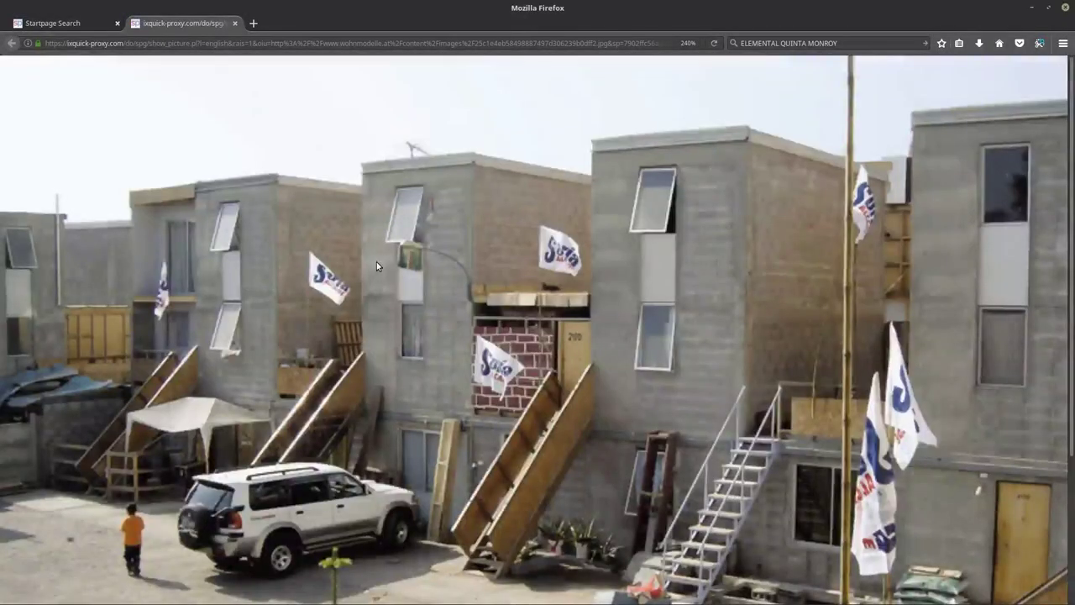
pyautogui.hotkey('ctrl', 'w')
pyautogui.scroll(-5, 538, 327)
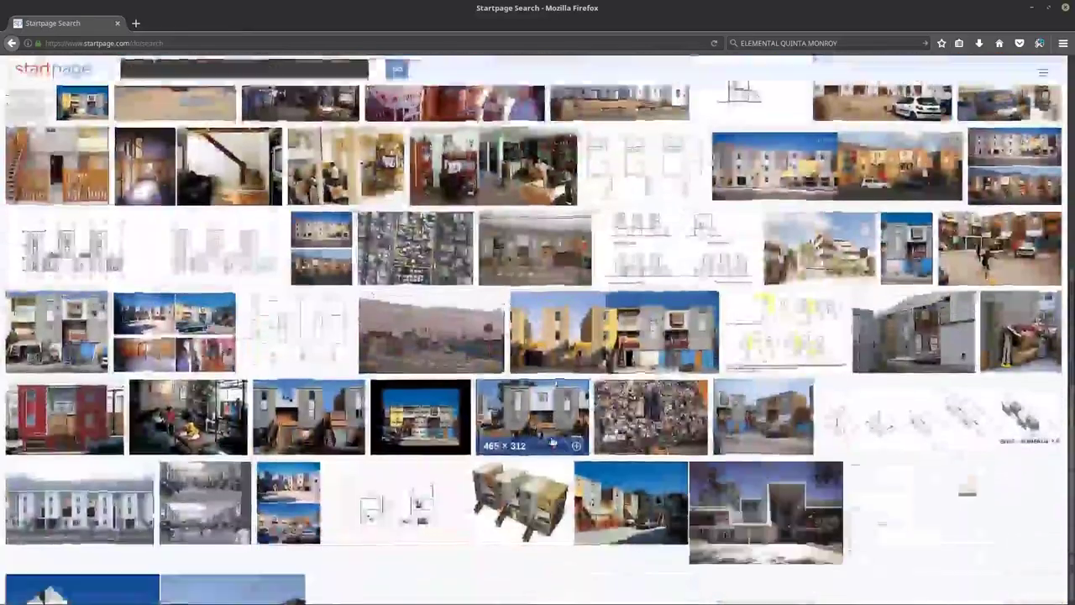
pyautogui.scroll(-5, 538, 328)
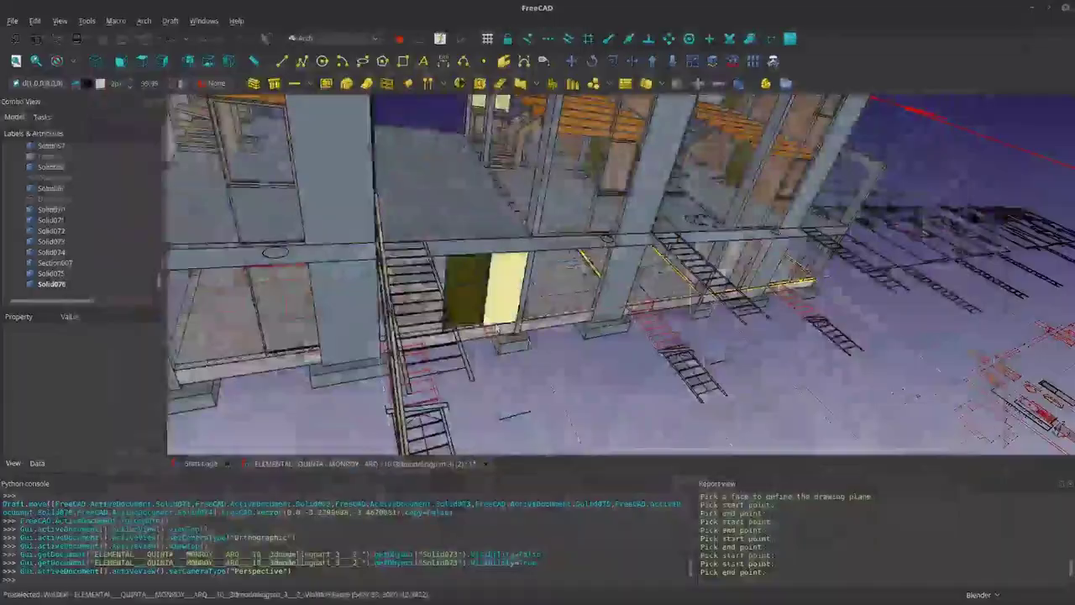
# - Return to FreeCAD and set the x position of the two glazed railing panels to 3.10 m
pyautogui.scroll(10, 576, 280)
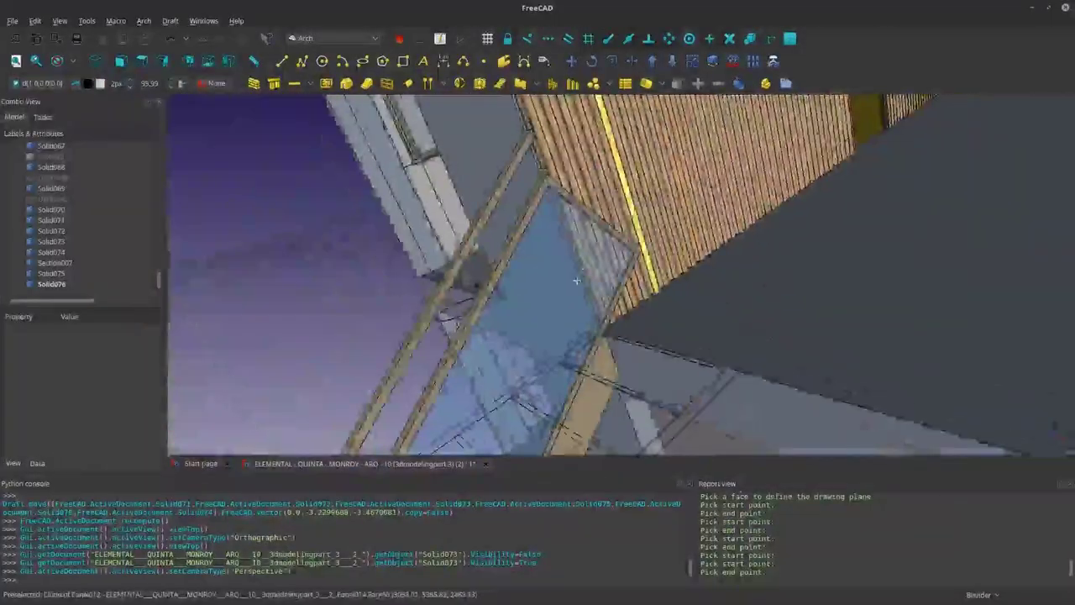
pyautogui.moveTo(576, 279); pyautogui.dragTo(740, 306, button='middle')
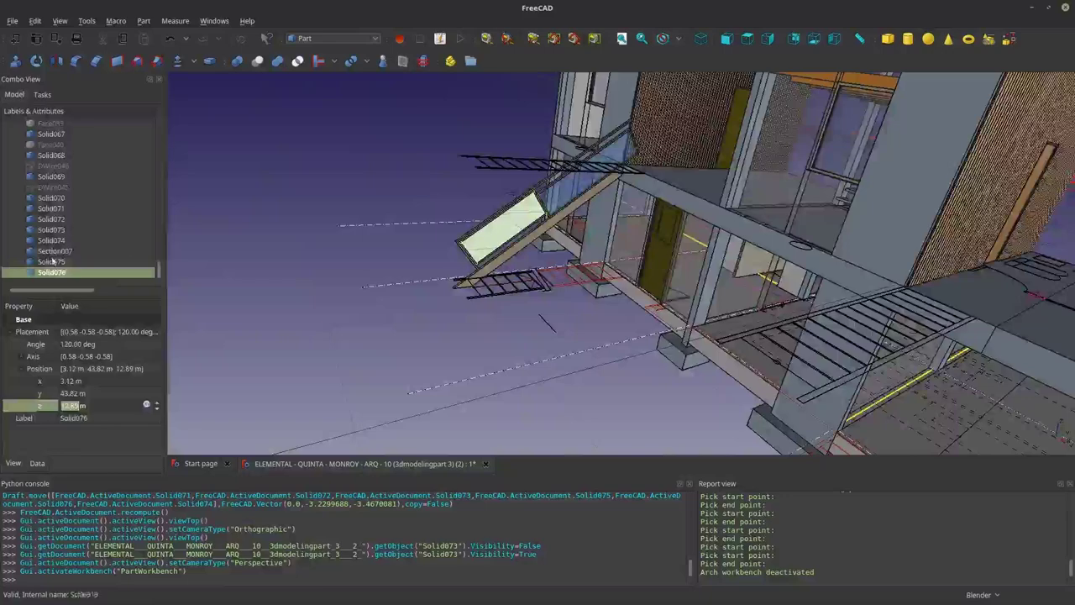
pyautogui.scroll(6, 604, 265)
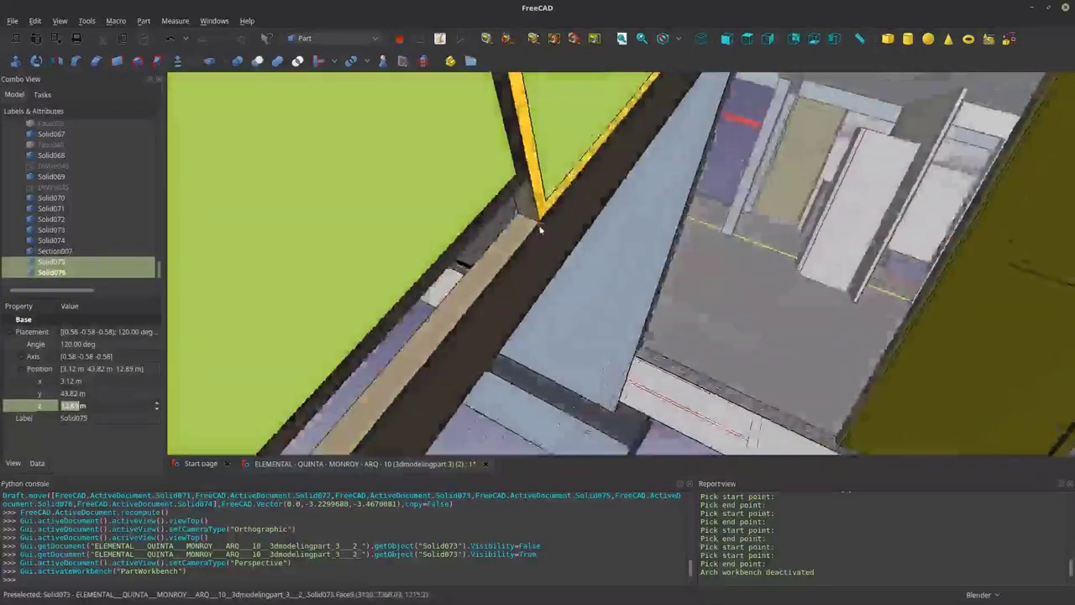
pyautogui.press('Return')
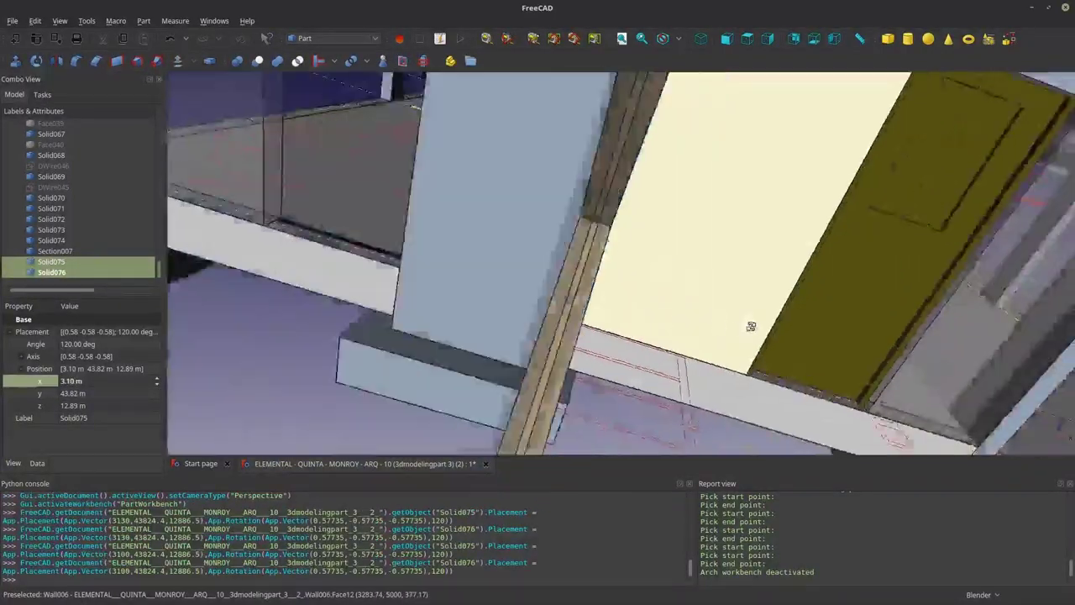
# - Combine the stringer, railing frame and glazed panel solids into a compound labelled Stair Railing
pyautogui.scroll(-5, 605, 265)
pyautogui.click(330, 37)
pyautogui.click(304, 287)
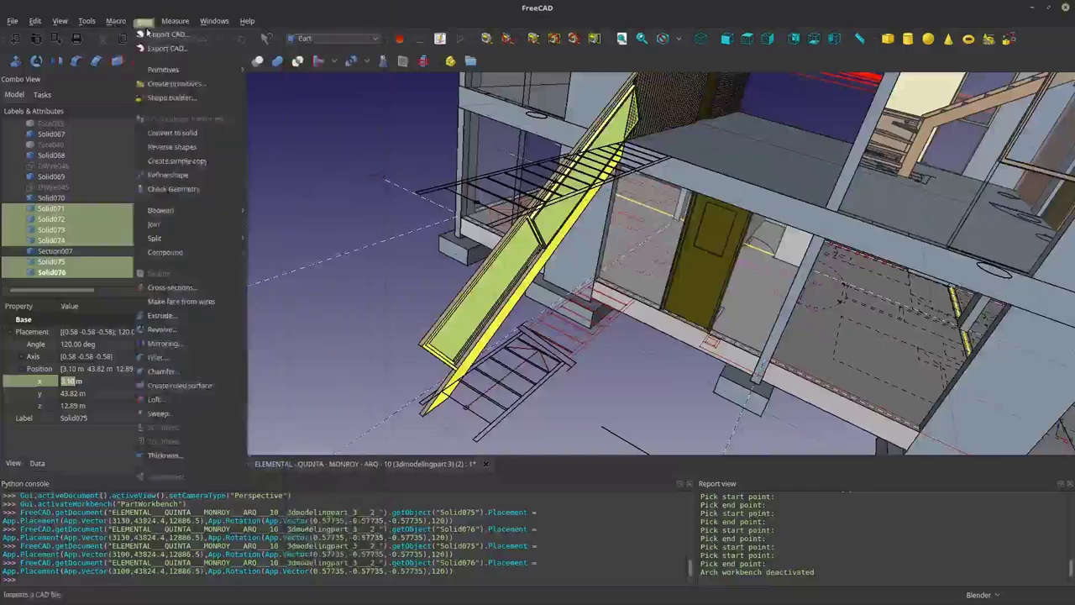
pyautogui.click(144, 20)
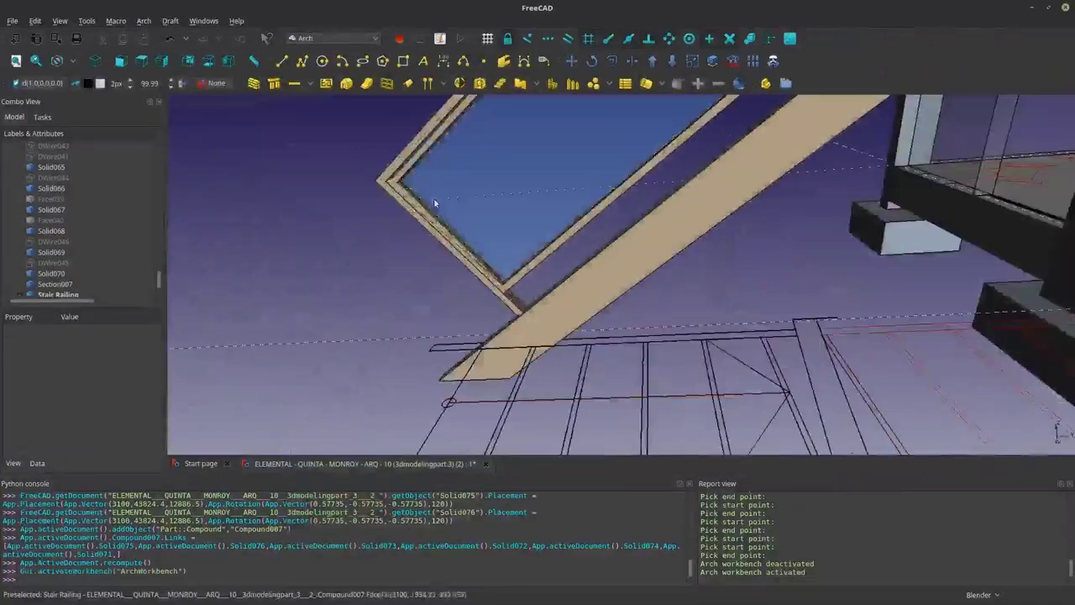
# - Check the Stair Railing compound by toggling its visibility, and delete the compound while keeping its six solids
pyautogui.click(435, 204)
pyautogui.press('space')
pyautogui.press('space')
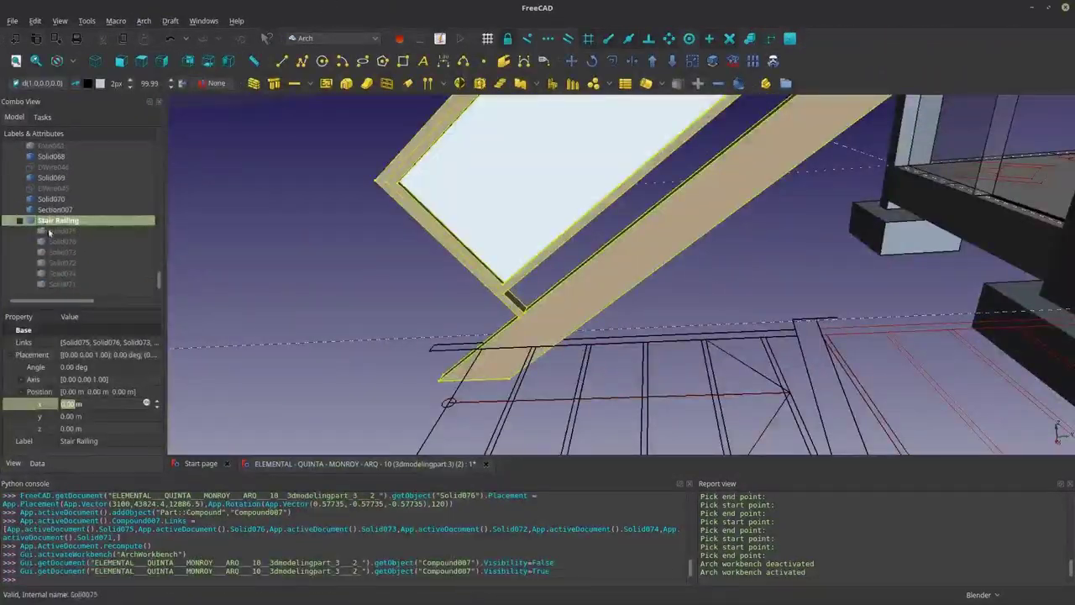
pyautogui.press('space')
pyautogui.press('space')
pyautogui.moveTo(434, 203); pyautogui.dragTo(547, 253, button='middle')
pyautogui.press('w')
pyautogui.press('p')
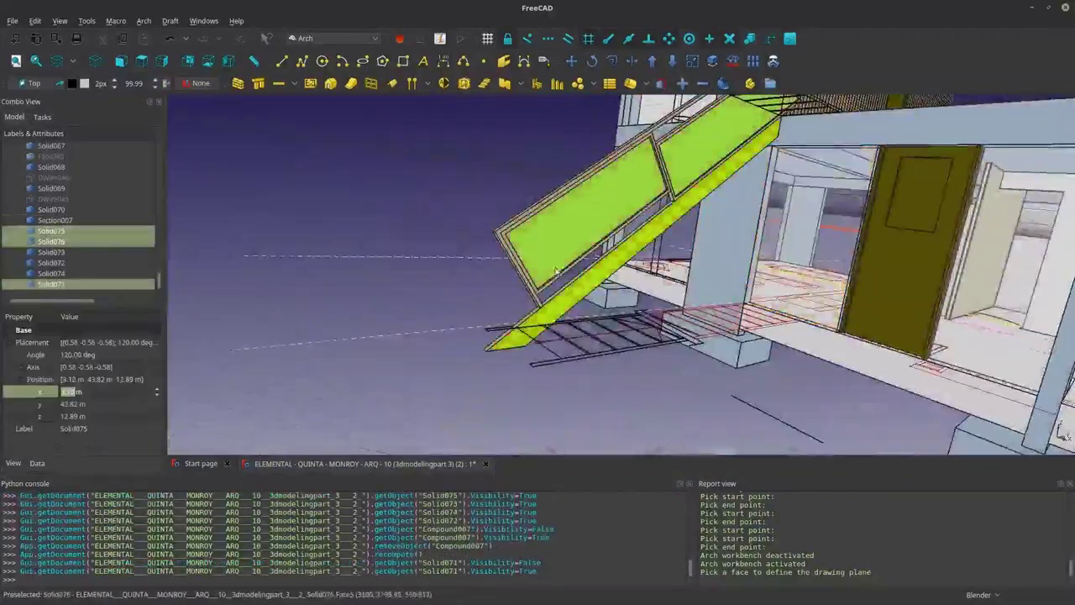
# - Group the six separate stringer, railing and panel solids into a new compound and rename it Stair Railing
pyautogui.moveTo(554, 271); pyautogui.dragTo(378, 302, button='middle')
pyautogui.click(332, 38)
pyautogui.click(316, 318)
pyautogui.click(142, 21)
pyautogui.click(286, 257)
pyautogui.moveTo(285, 257); pyautogui.dragTo(436, 269, button='middle')
pyautogui.click(508, 225)
pyautogui.press('F2')
pyautogui.write('Stair Railing')
pyautogui.press('Return')
# - In the Arch workbench, copy the Stair Railing compound 750 mm along X to the stair's other side
pyautogui.scroll(3, 504, 319)
pyautogui.click(332, 37)
pyautogui.click(319, 25)
pyautogui.press('2')
pyautogui.click(59, 21)
pyautogui.click(55, 91)
pyautogui.press('m')
pyautogui.press('v')
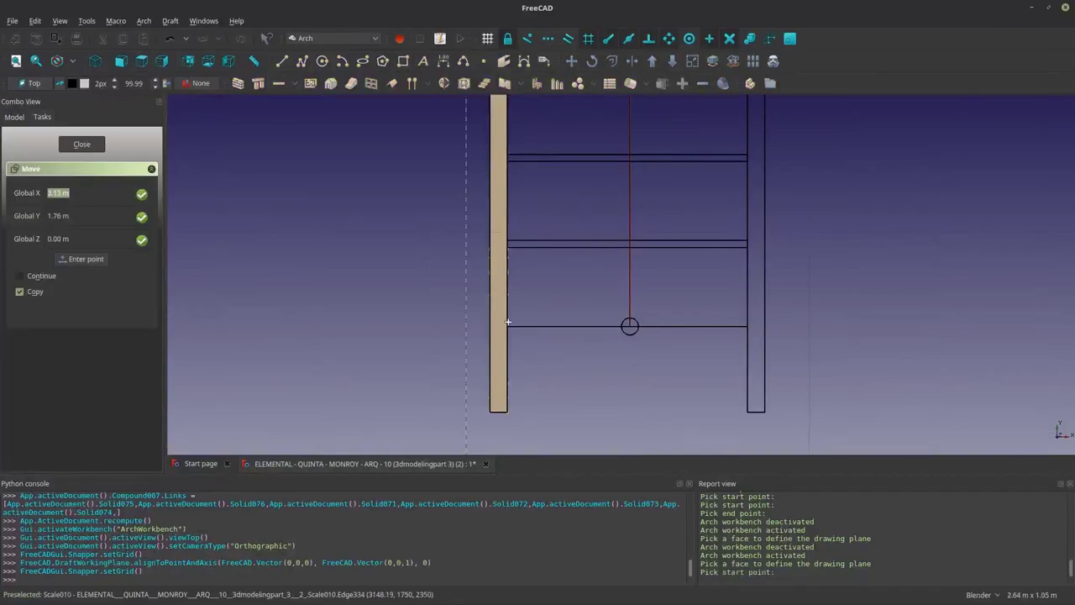
pyautogui.press('Return')
pyautogui.moveTo(752, 398); pyautogui.dragTo(449, 257, button='middle')
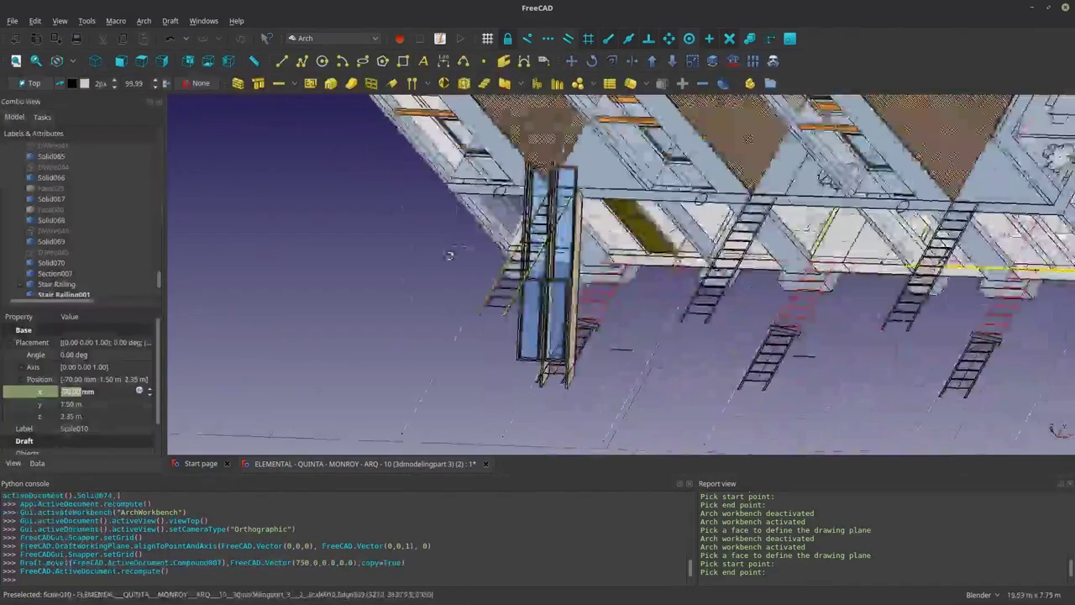
# - Replace the copied railing with a clone of Stair Railing and move the clone 750 mm along X
pyautogui.click(181, 361)
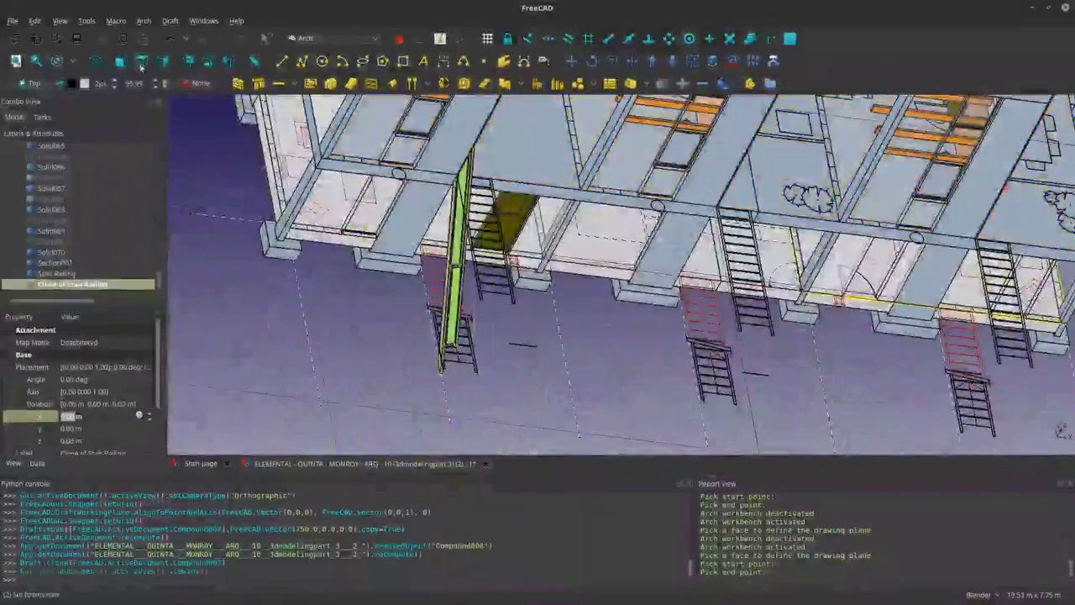
pyautogui.click(141, 62)
pyautogui.press('m')
pyautogui.press('v')
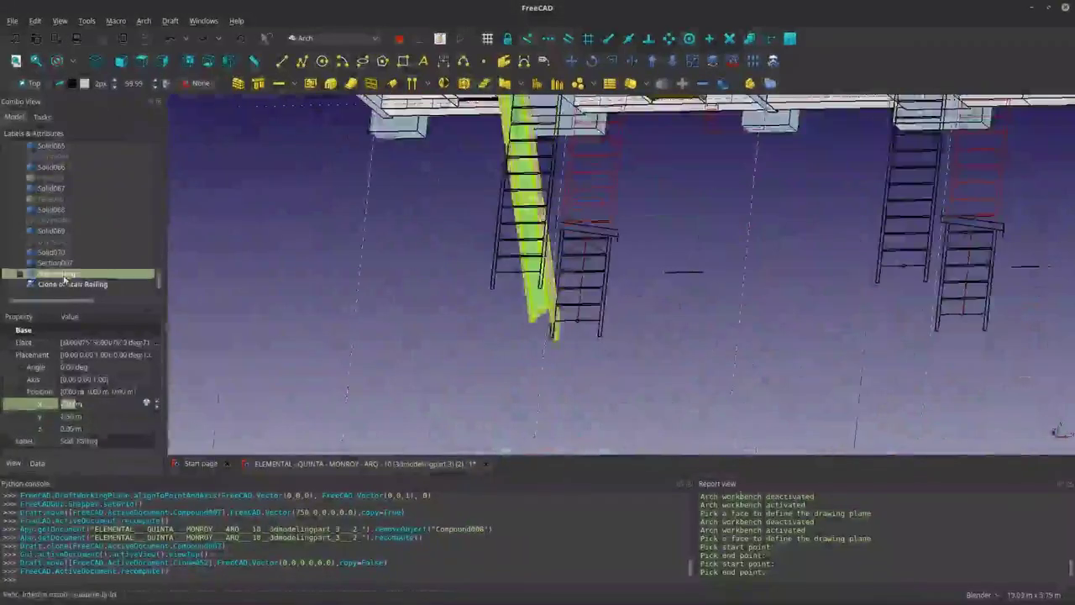
pyautogui.click(577, 69)
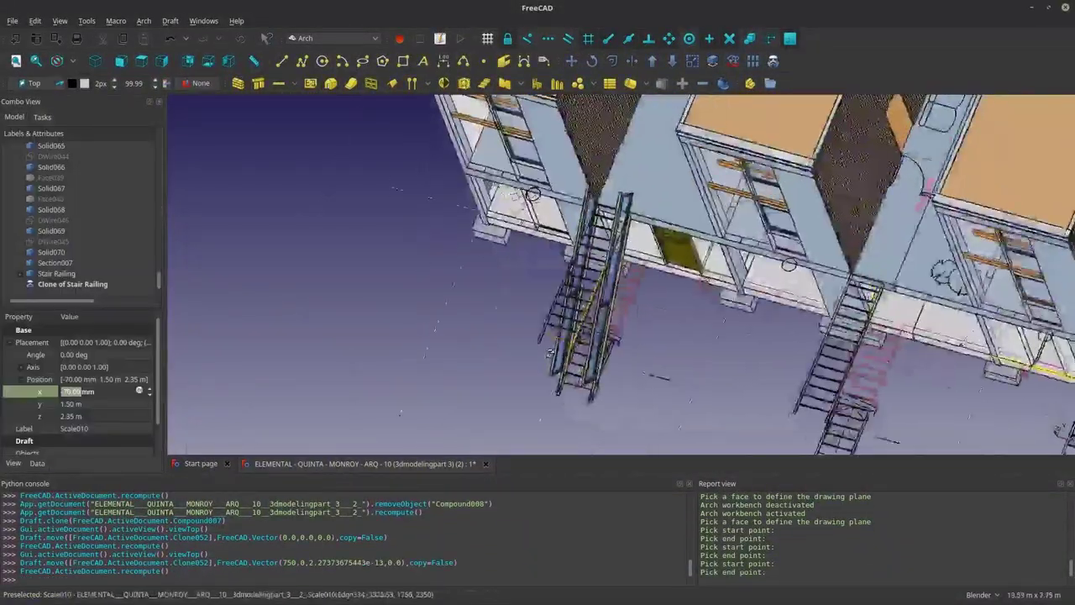
# - In the Part workbench, combine Stair Railing and its clone into one compound
pyautogui.moveTo(537, 277); pyautogui.dragTo(588, 277, button='middle')
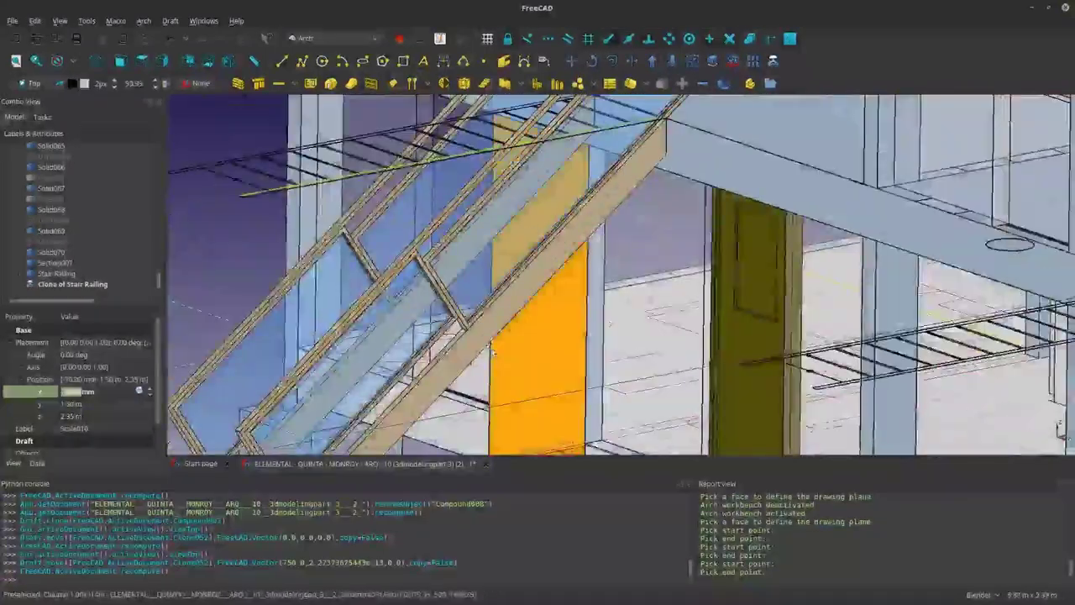
pyautogui.click(331, 38)
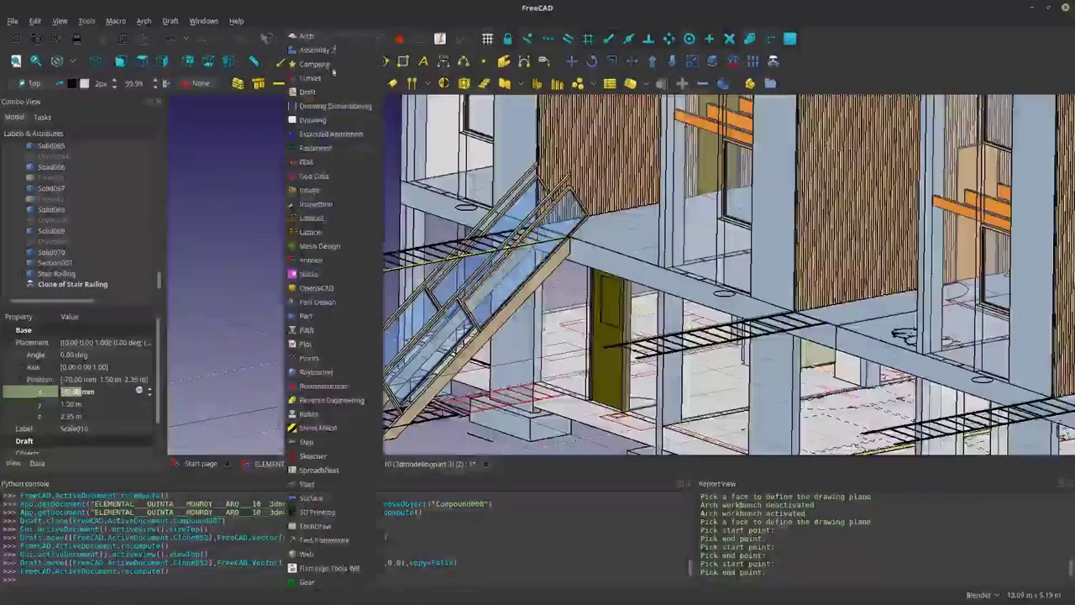
pyautogui.click(328, 181)
pyautogui.keyDown('ctrl'); pyautogui.click(56, 261); pyautogui.keyUp('ctrl')
pyautogui.click(144, 20)
pyautogui.click(252, 259)
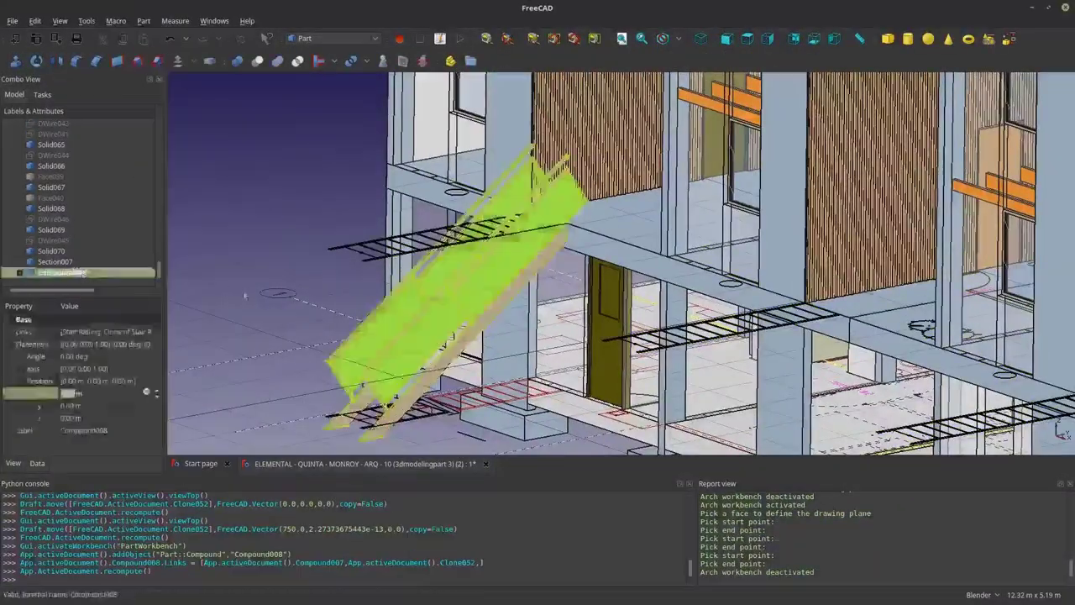
# - Return to the Arch workbench and examine the combined stair railing against the building in perspective view
pyautogui.scroll(5, 571, 214)
pyautogui.click(331, 38)
pyautogui.click(327, 67)
pyautogui.press('v')
pyautogui.press('s')
pyautogui.scroll(5, 470, 319)
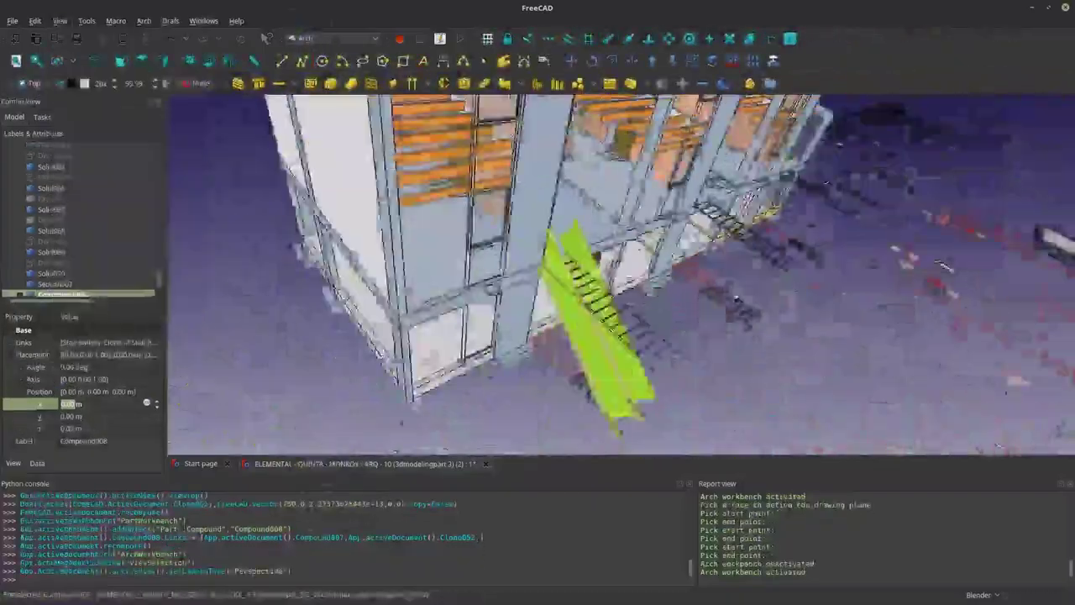
pyautogui.press('v')
pyautogui.press('p')
pyautogui.press('0')
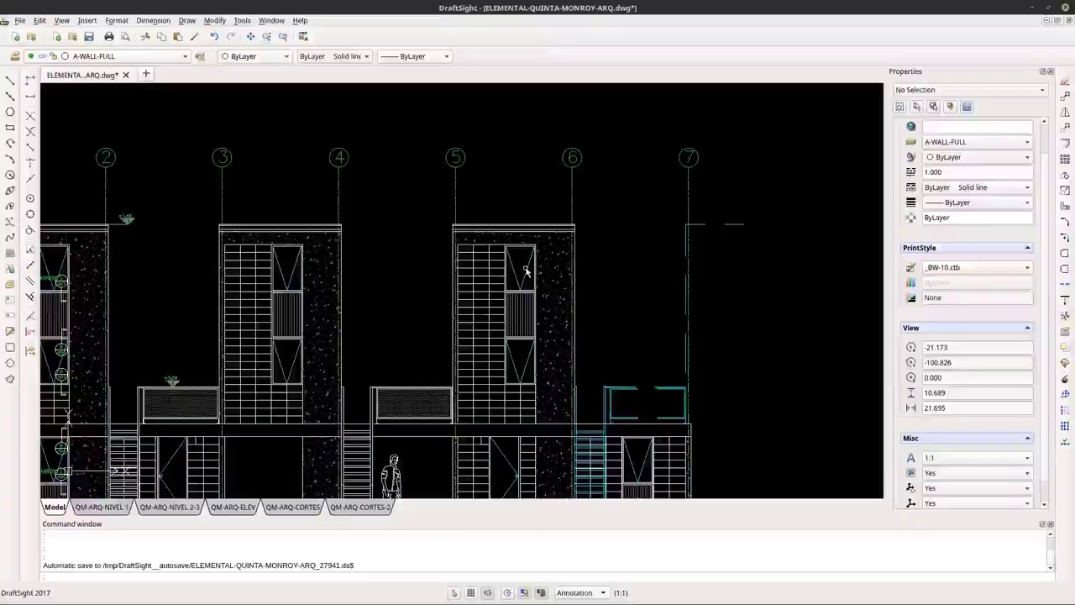
# - Switch to DraftSight and measure the outside stair's tread thickness and step heights in the front elevation with linear dimensions
pyautogui.scroll(-5, 375, 402)
pyautogui.click(375, 402)
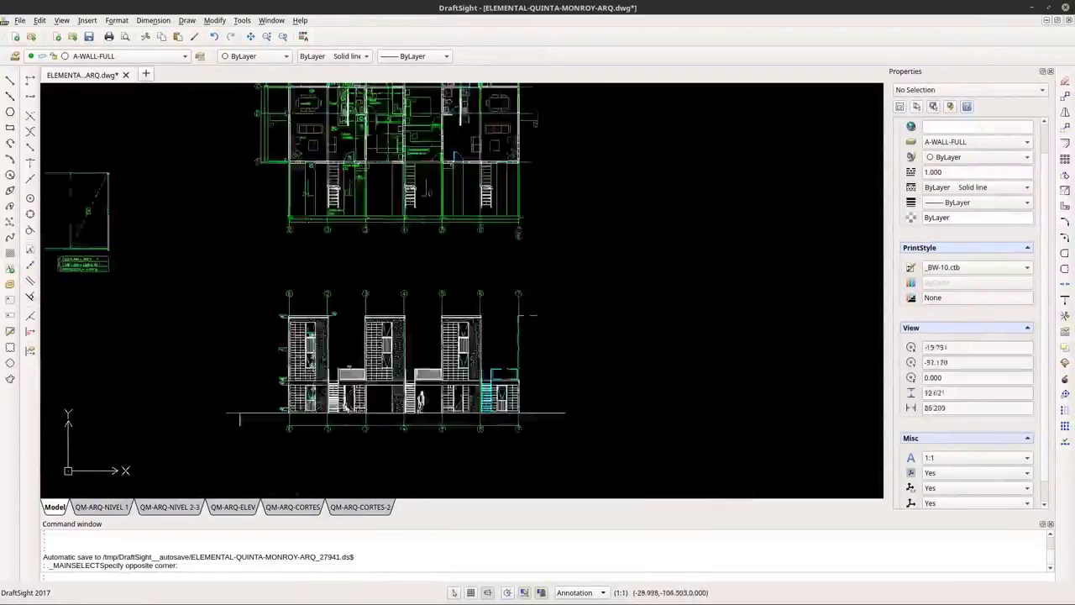
pyautogui.scroll(10, 344, 396)
pyautogui.click(153, 20)
pyautogui.click(172, 49)
pyautogui.scroll(1, 244, 297)
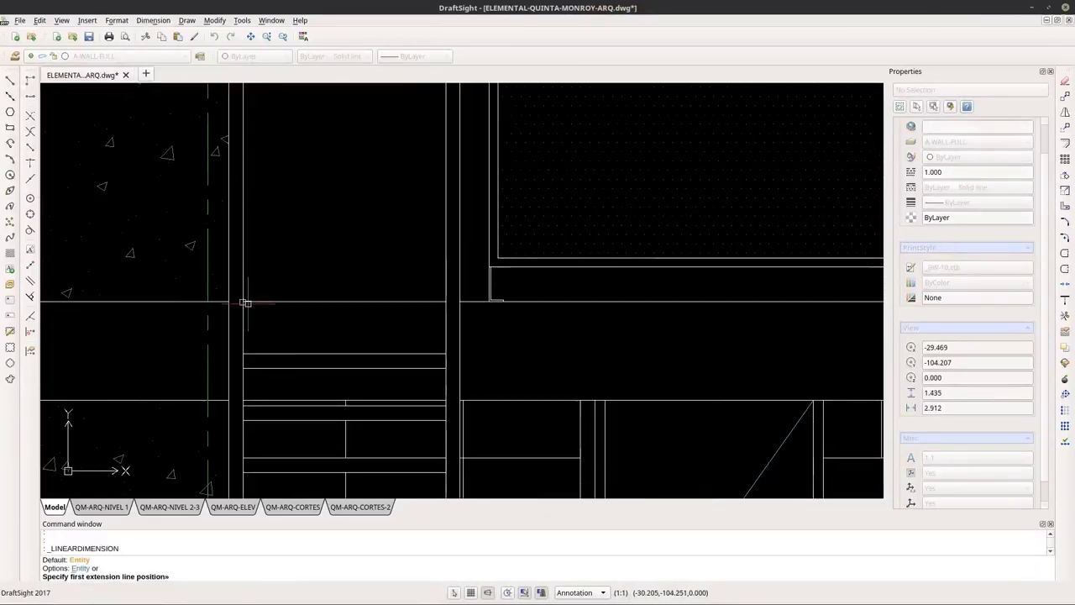
pyautogui.click(153, 20)
pyautogui.click(172, 49)
pyautogui.click(246, 390)
pyautogui.press('Return')
pyautogui.scroll(1, 327, 356)
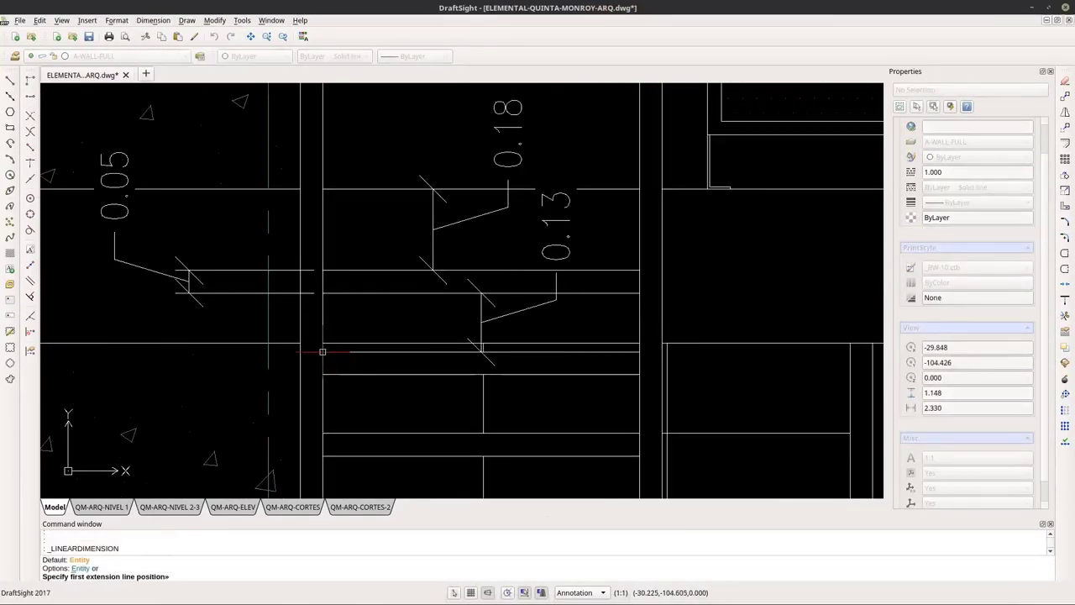
pyautogui.scroll(-5, 420, 361)
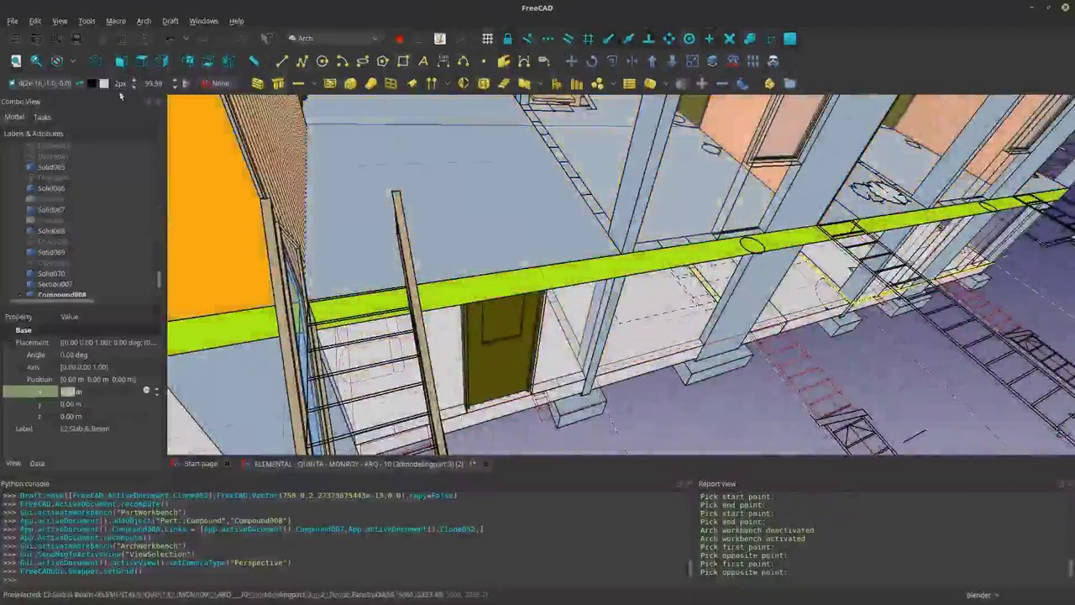
# - Return to FreeCAD and draw a guide rectangle on the slab beam above the door with height and length 180 mm
pyautogui.press('v')
pyautogui.press('s')
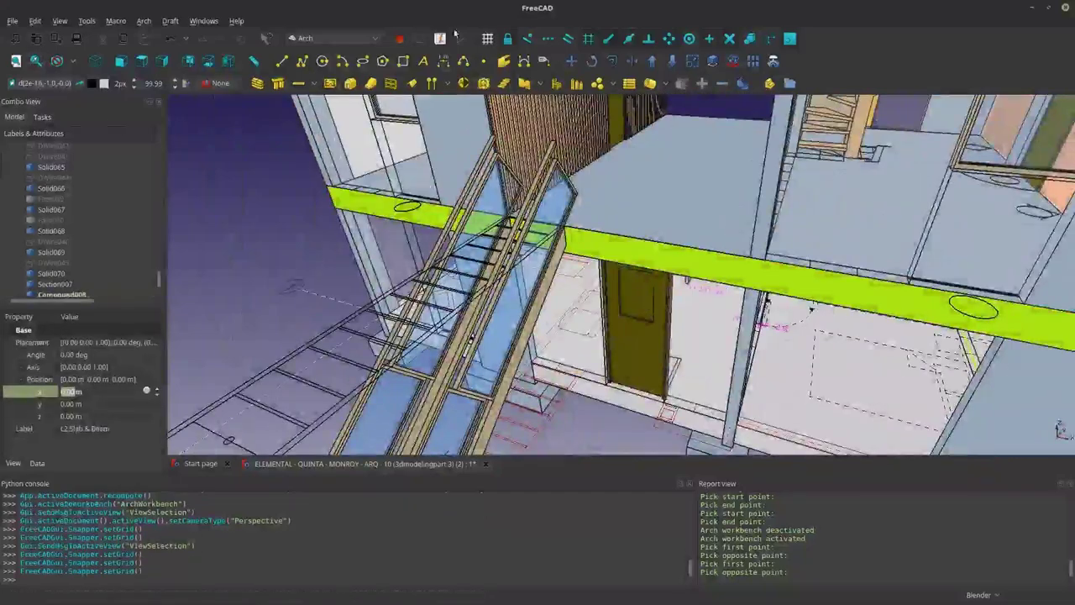
pyautogui.click(60, 285)
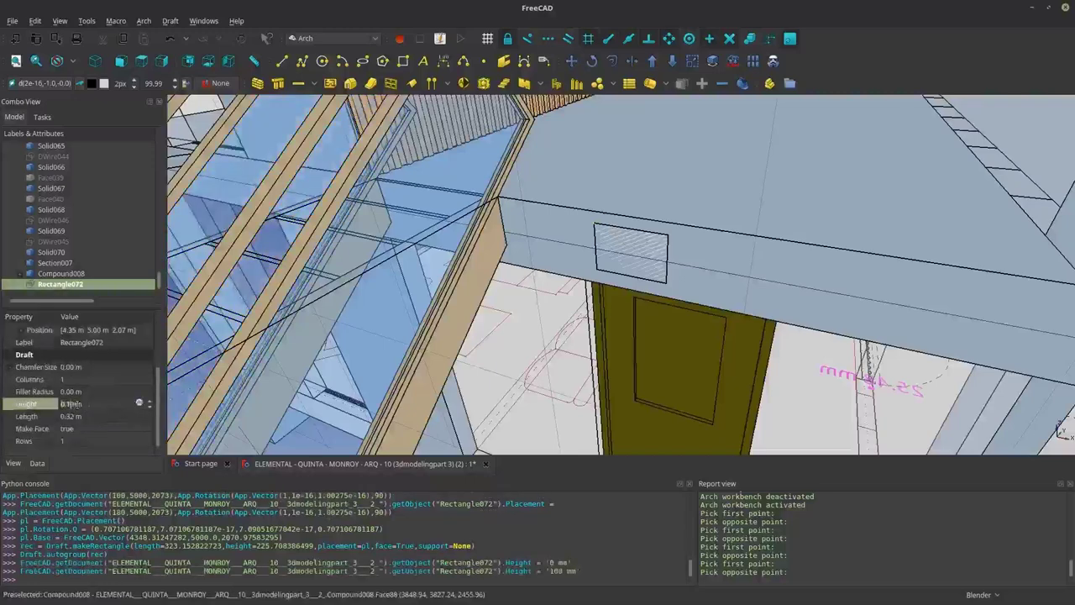
pyautogui.press('Tab')
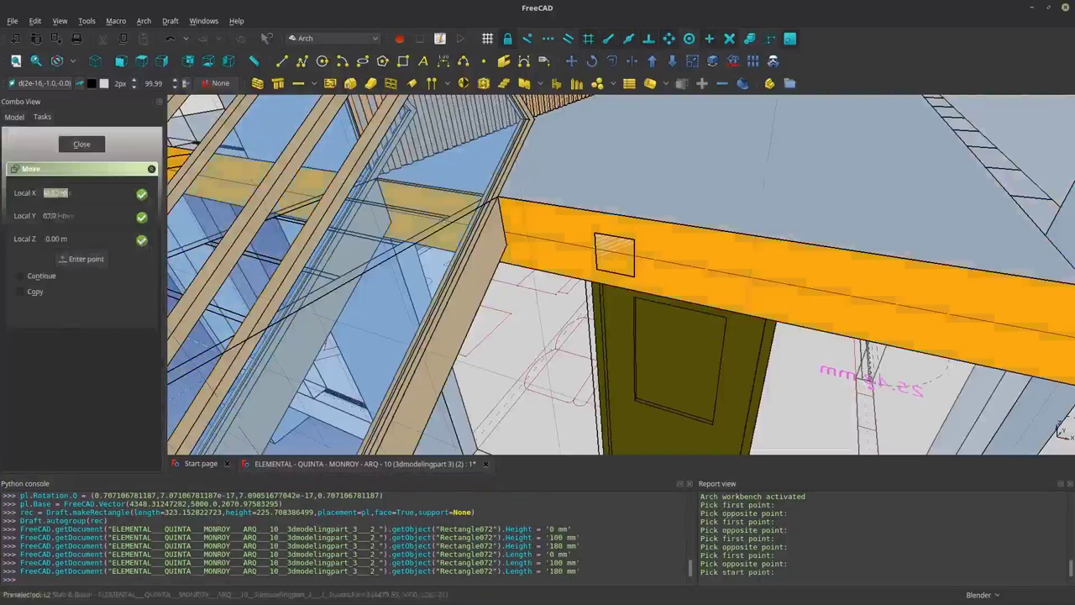
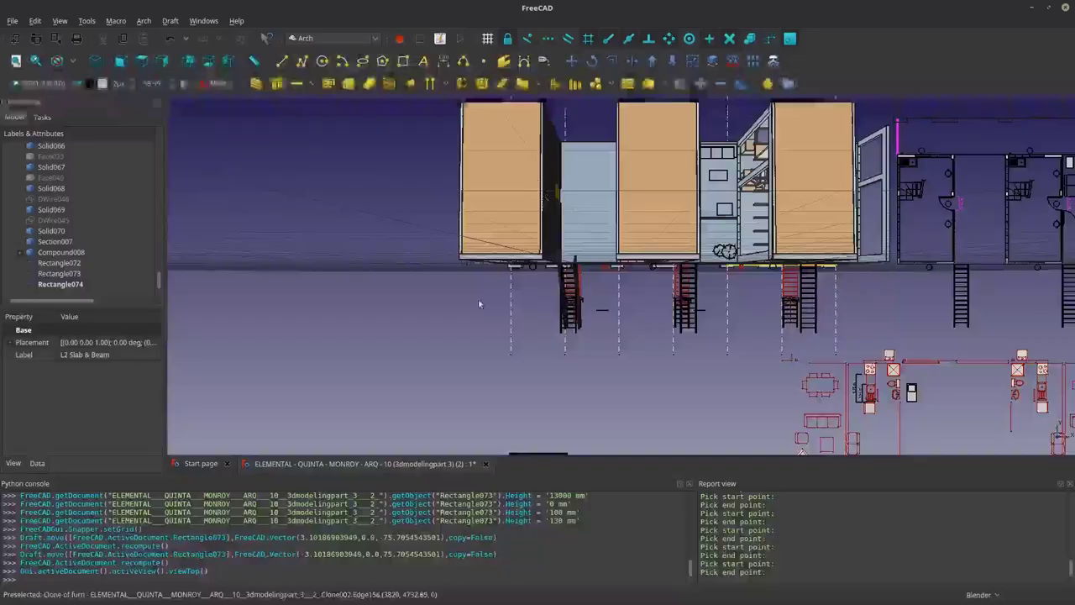
# - Draw a 250 by 700 mm tread rectangle between the two stair stringers at the slab's edge
pyautogui.moveTo(588, 335)
pyautogui.mouseDown(button='middle')
pyautogui.moveTo(613, 369)
pyautogui.moveTo(588, 353)
pyautogui.mouseUp(button='middle')
pyautogui.press('r')
pyautogui.press('e')
pyautogui.click(395, 424)
pyautogui.click(753, 220)
pyautogui.moveTo(766, 302); pyautogui.dragTo(503, 319, button='middle')
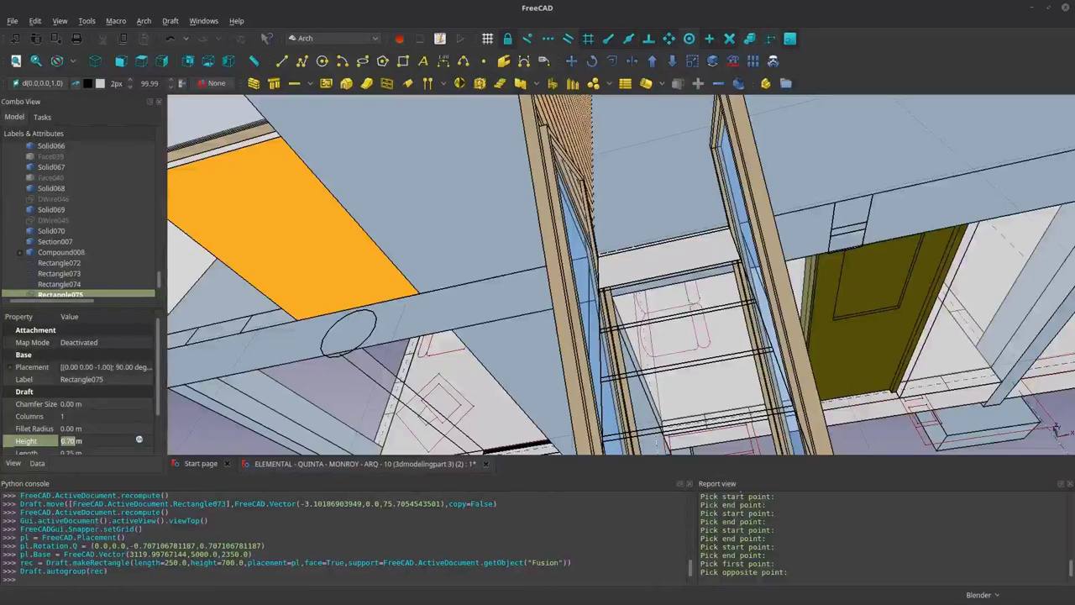
# - Check the stair drawing in DraftSight, and back in FreeCAD turn the tread rectangle into a 50 mm thick panel
pyautogui.click(648, 258)
pyautogui.scroll(5, 648, 258)
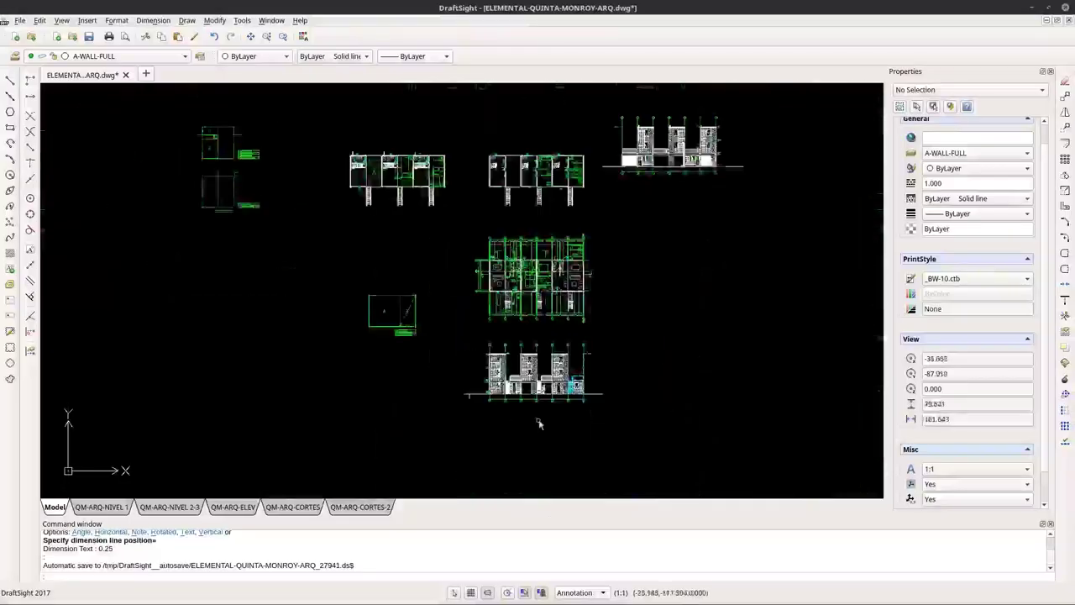
pyautogui.scroll(5, 537, 420)
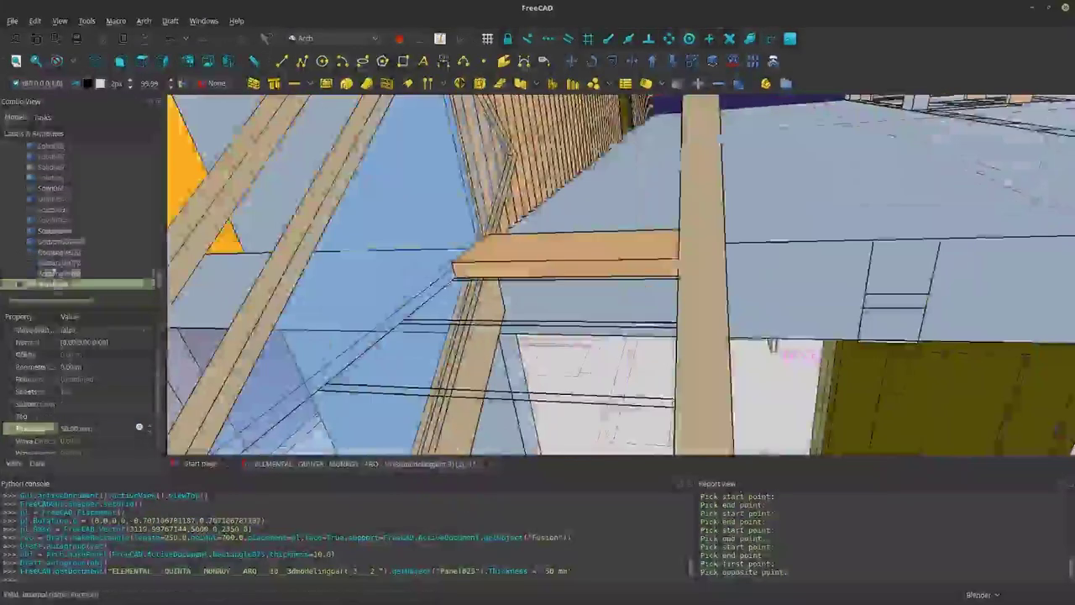
# - Downgrade the tread panel to a solid and give it the stringers' beige shape colour
pyautogui.click(601, 254)
pyautogui.press('d')
pyautogui.press('n')
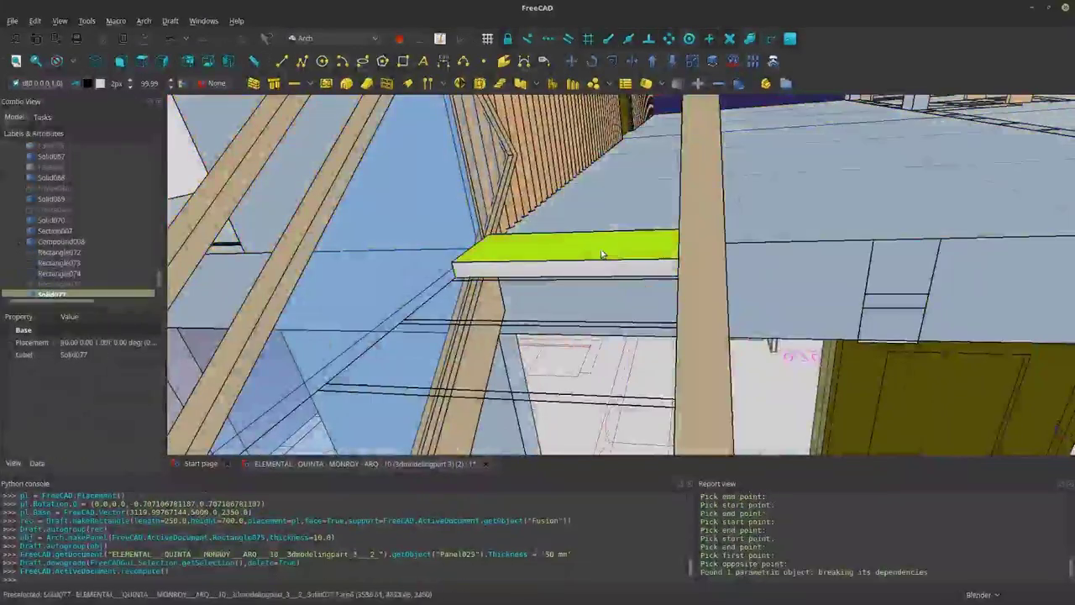
pyautogui.click(13, 462)
pyautogui.scroll(5, 1058, 432)
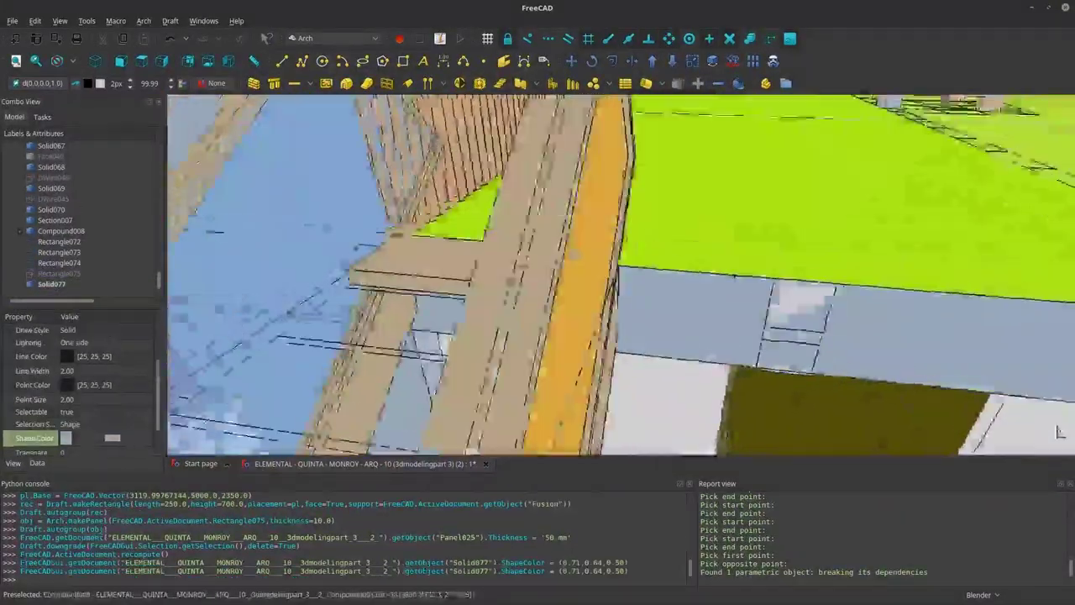
# - Extrude the tread's end face sideways with Trimex up to the guide rectangles above the door
pyautogui.scroll(-6, 1058, 433)
pyautogui.press('t')
pyautogui.press('r')
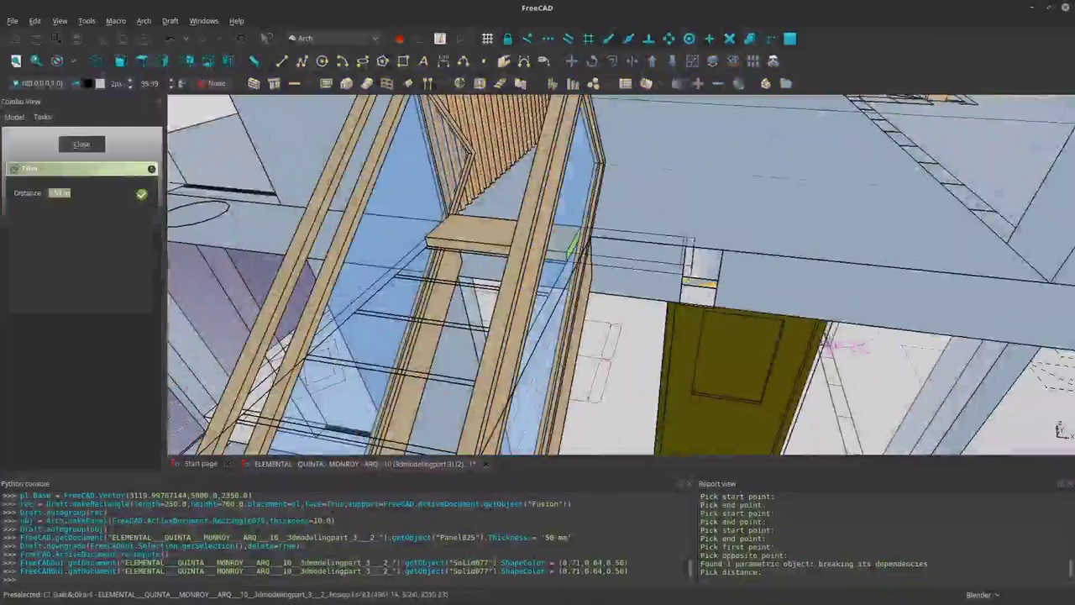
pyautogui.press('Return')
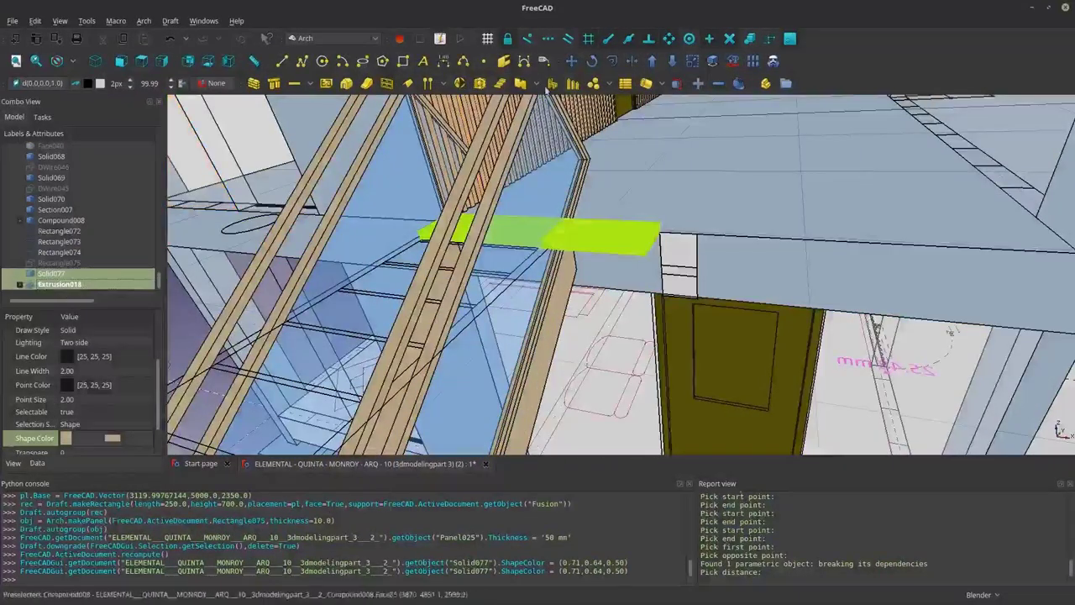
# - Move the tread and its sideways extension down 230 mm
pyautogui.press('m')
pyautogui.press('v')
pyautogui.moveTo(755, 176); pyautogui.dragTo(646, 369, button='middle')
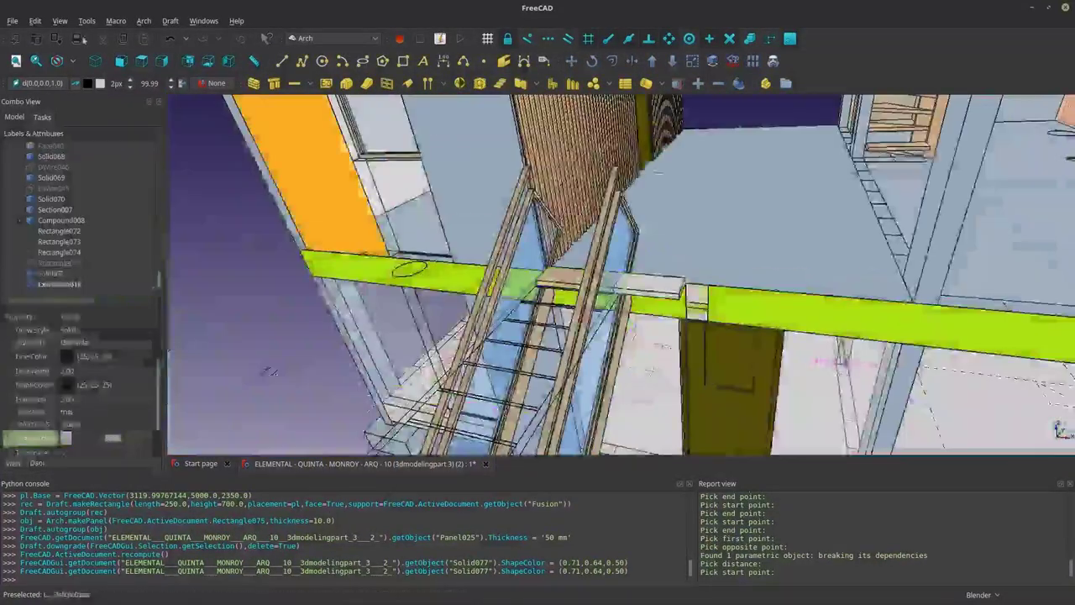
pyautogui.scroll(5, 649, 368)
pyautogui.click(587, 277)
pyautogui.click(554, 302)
pyautogui.moveTo(554, 303); pyautogui.dragTo(548, 300, button='middle')
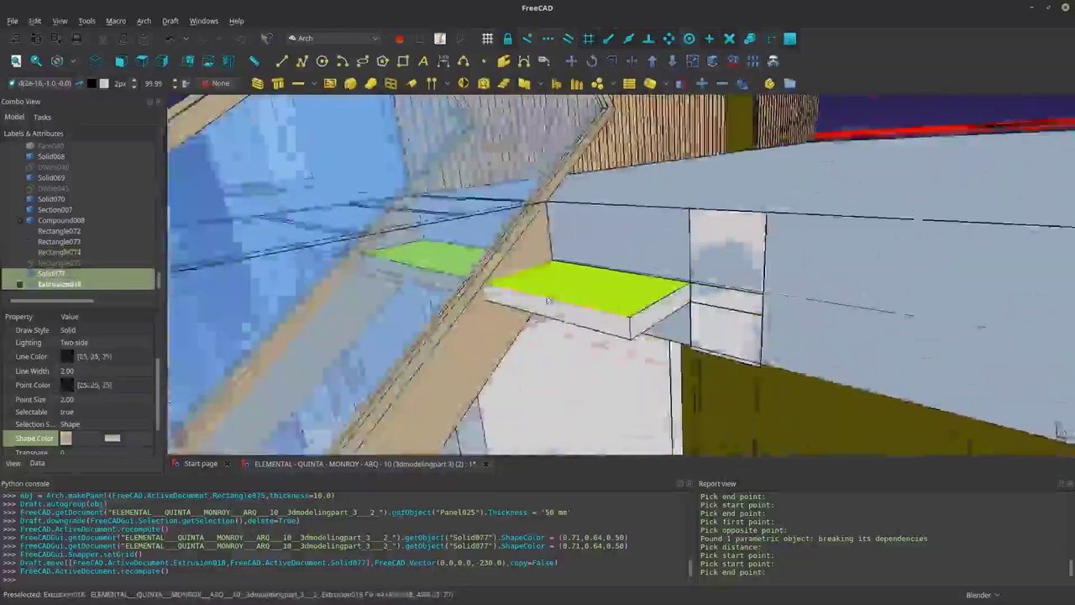
# - Try to move the tread and its extension down 180 mm without copying
pyautogui.press('m')
pyautogui.press('v')
pyautogui.click(547, 299)
pyautogui.click(711, 357)
# - Copy the tread and its extension 180 mm downward to make the next step
pyautogui.press('m')
pyautogui.press('v')
pyautogui.click(672, 294)
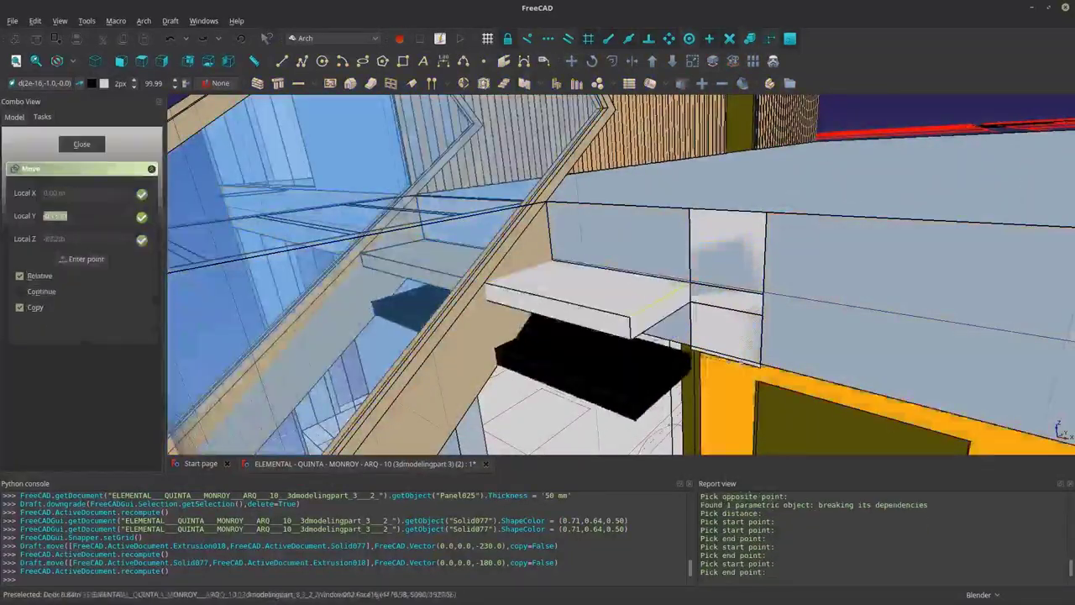
pyautogui.press('Return')
pyautogui.press('2')
pyautogui.press('o')
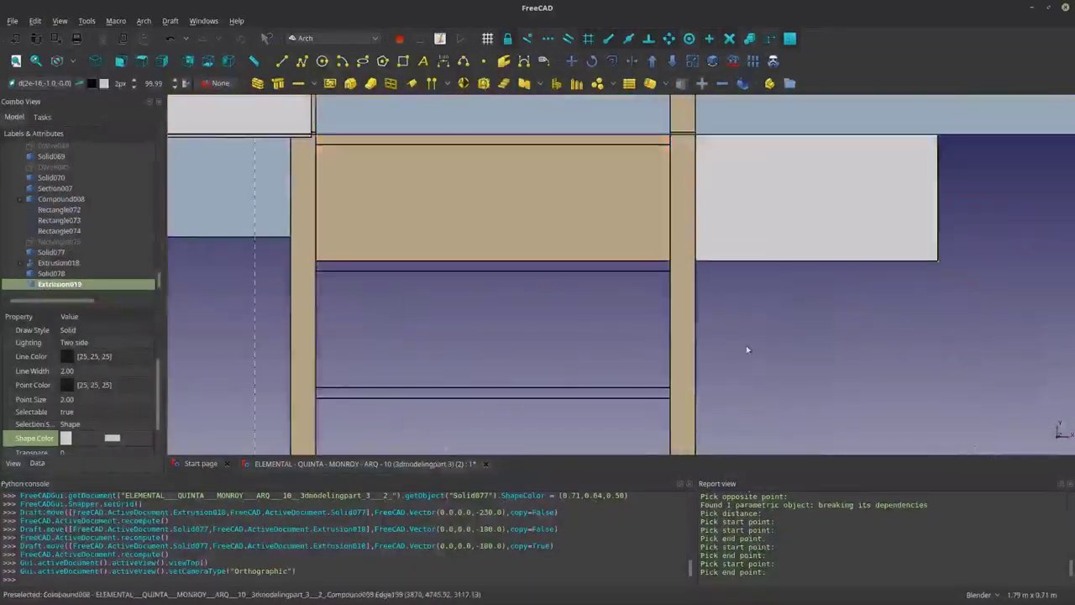
pyautogui.moveTo(747, 349); pyautogui.dragTo(714, 277, button='middle')
pyautogui.press('v')
pyautogui.press('s')
pyautogui.press('2')
pyautogui.press('m')
pyautogui.press('v')
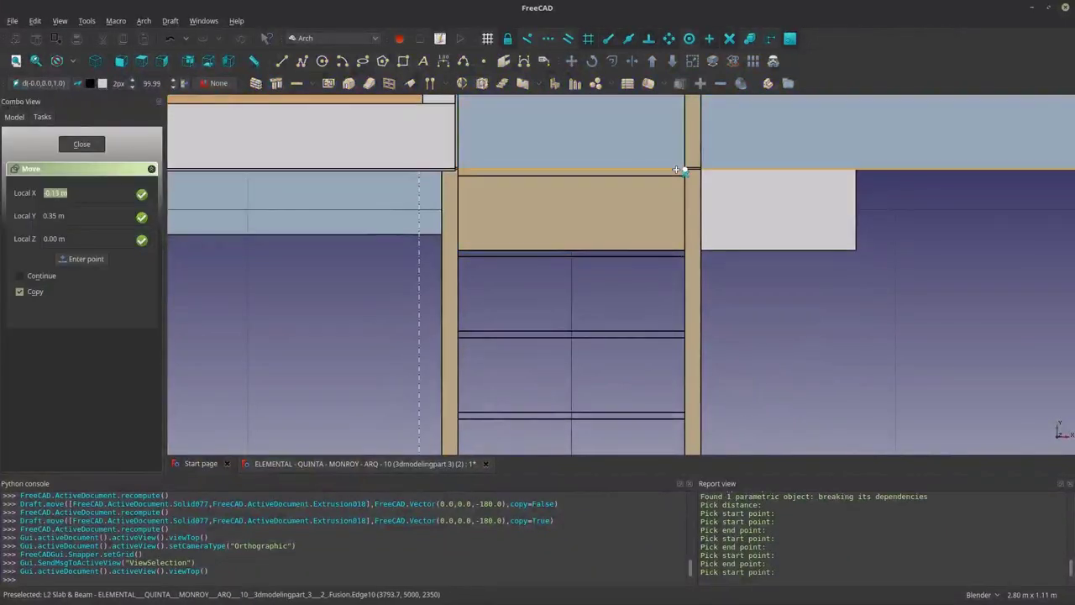
pyautogui.press('Escape')
pyautogui.press('m')
pyautogui.press('v')
pyautogui.click(676, 169)
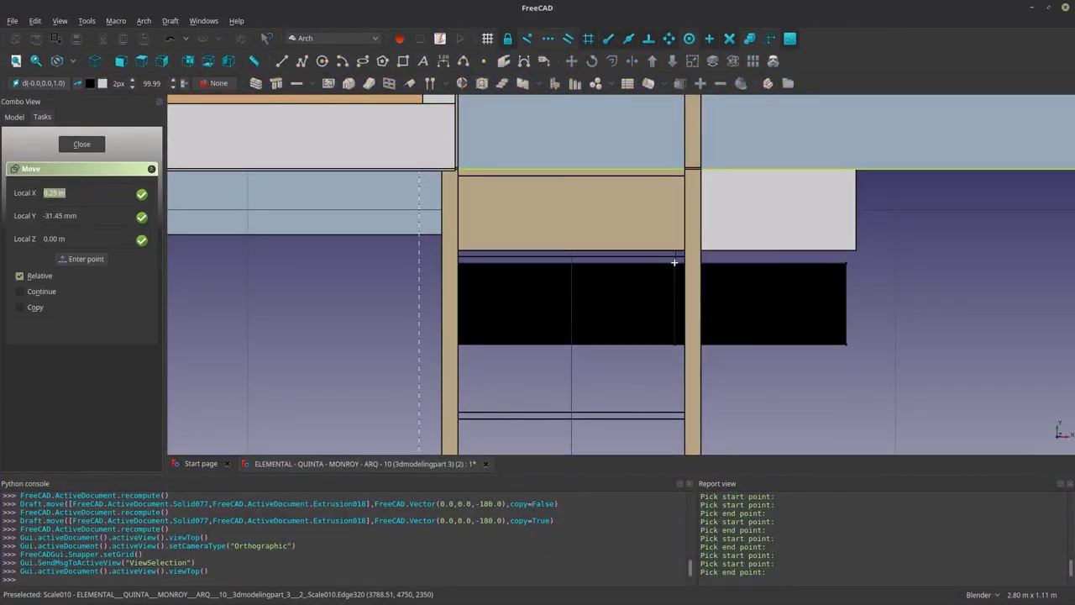
pyautogui.press('Escape')
# - Replace the two treads between the stringers with one solid extruded and downgraded from a tread face
pyautogui.moveTo(671, 263); pyautogui.dragTo(659, 191, button='middle')
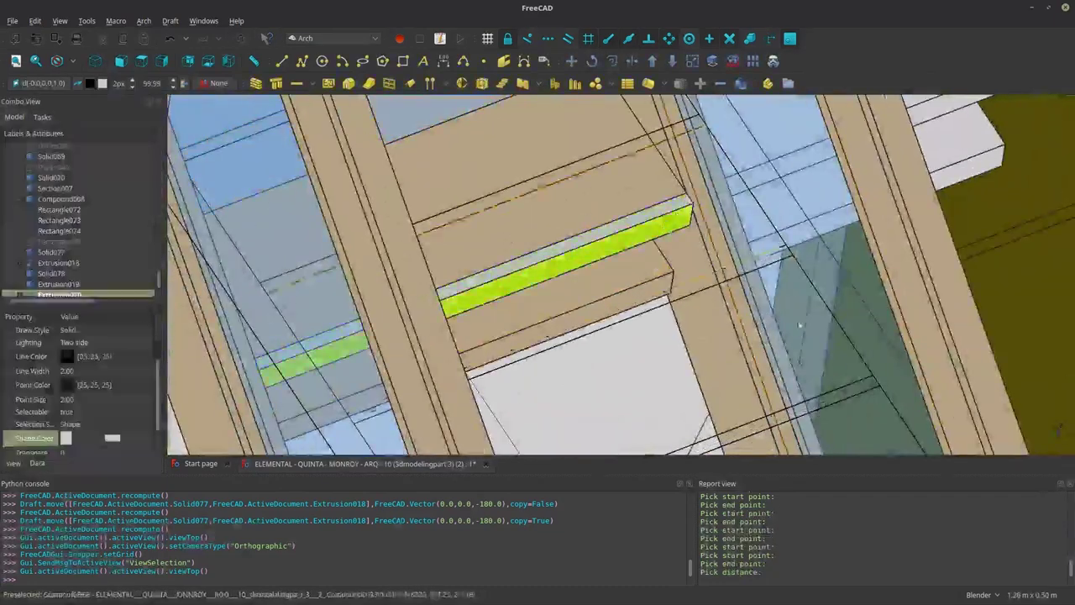
pyautogui.press('o')
pyautogui.press('s')
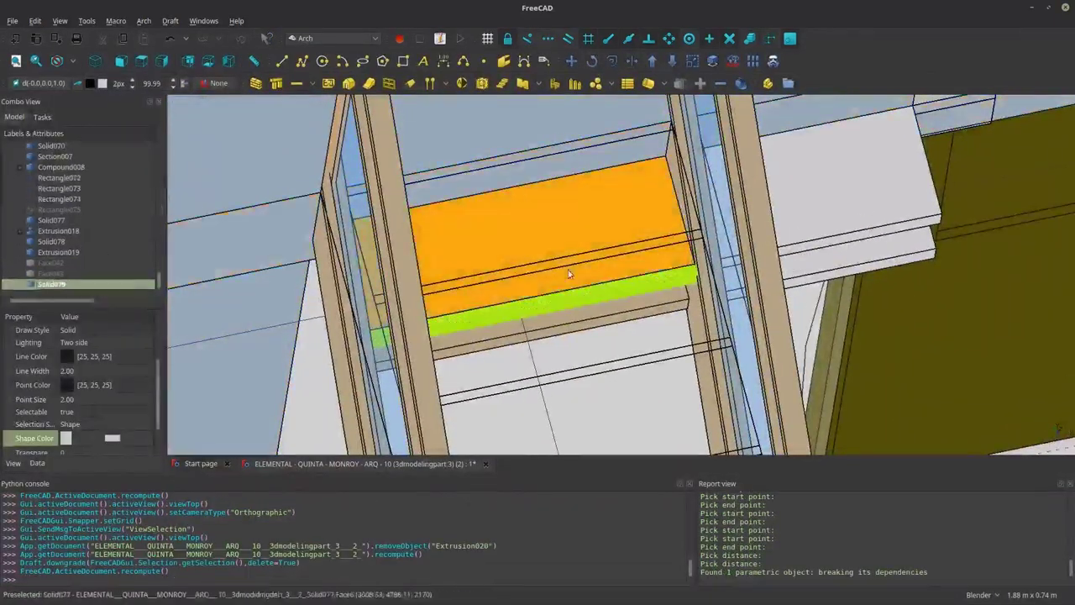
pyautogui.click(568, 265)
pyautogui.press('Delete')
# - Copy the solid tread between the stringers 180 mm straight down
pyautogui.moveTo(508, 328); pyautogui.dragTo(420, 210, button='middle')
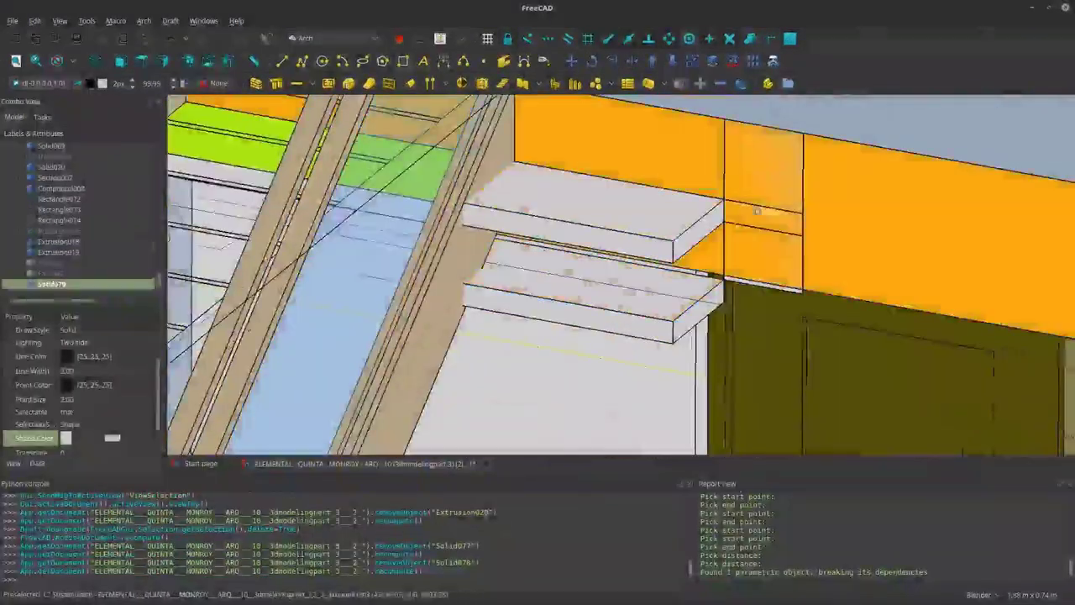
pyautogui.click(571, 60)
pyautogui.click(745, 255)
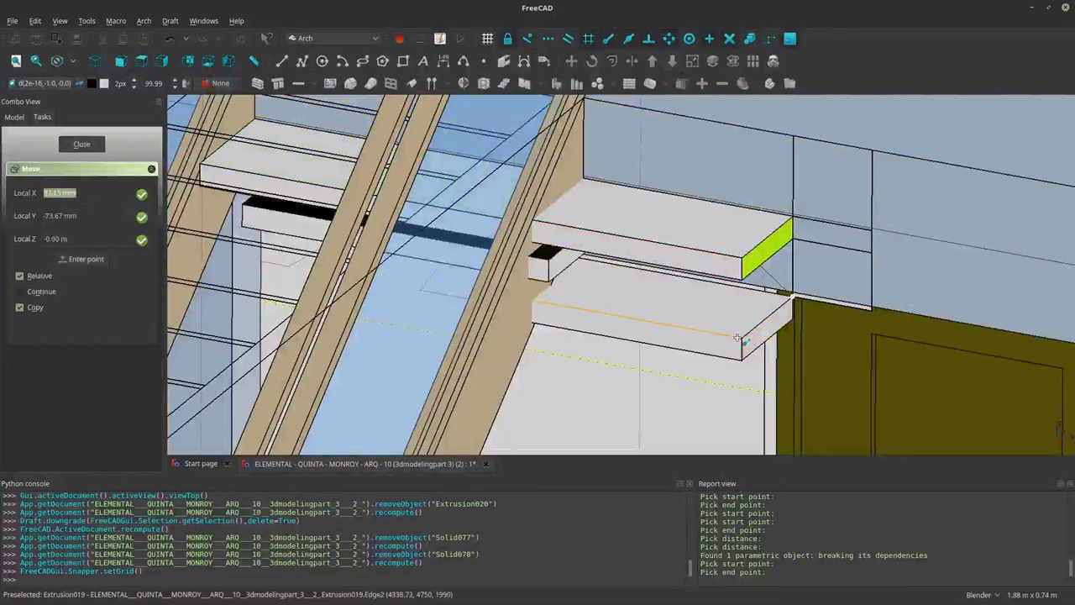
pyautogui.click(742, 339)
pyautogui.click(571, 60)
pyautogui.click(253, 229)
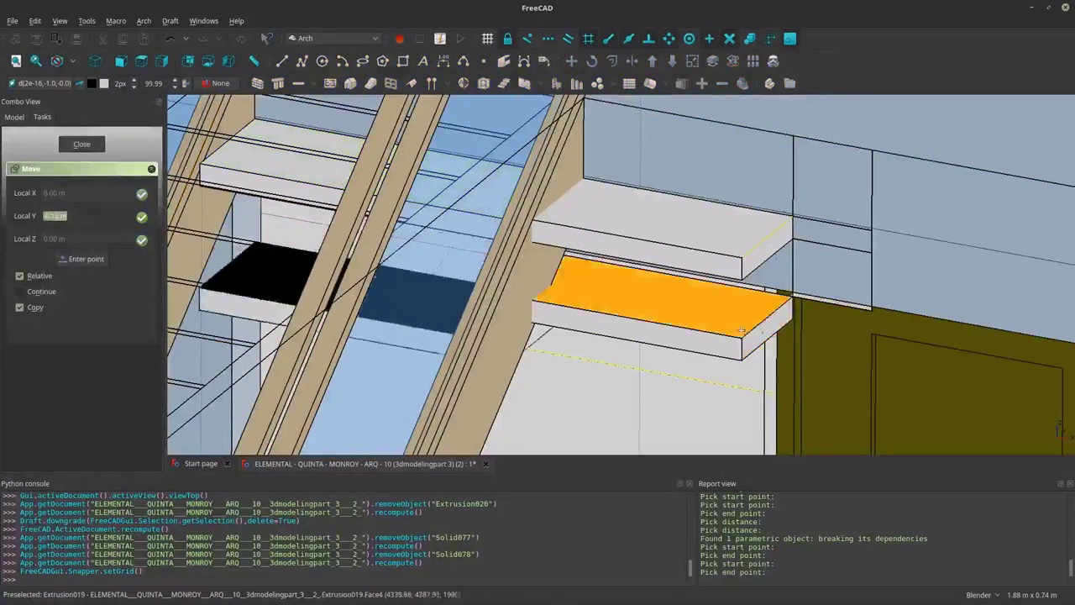
pyautogui.click(599, 277)
# - Offset the lower tread forward in plan from the upper tread's back edge to its front edge, and remove the extruded extensions beside the stringers
pyautogui.press('2')
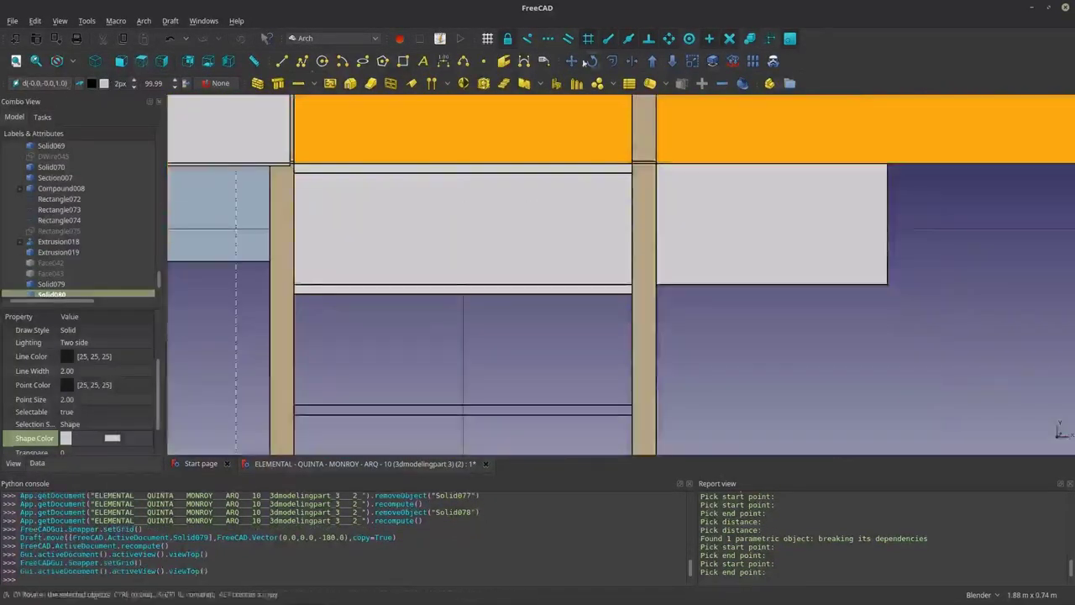
pyautogui.press('m')
pyautogui.press('v')
pyautogui.press('2')
pyautogui.click(630, 168)
pyautogui.click(626, 286)
pyautogui.moveTo(626, 285)
pyautogui.mouseDown(button='middle')
pyautogui.moveTo(623, 314)
pyautogui.moveTo(737, 327)
pyautogui.moveTo(714, 317)
pyautogui.mouseUp(button='middle')
pyautogui.click(623, 314)
pyautogui.scroll(5, 672, 321)
pyautogui.scroll(-5, 737, 327)
# - Copy the offset tread three times down the stringer in side view, each copy 250 mm forward and 180 mm lower
pyautogui.press('6')
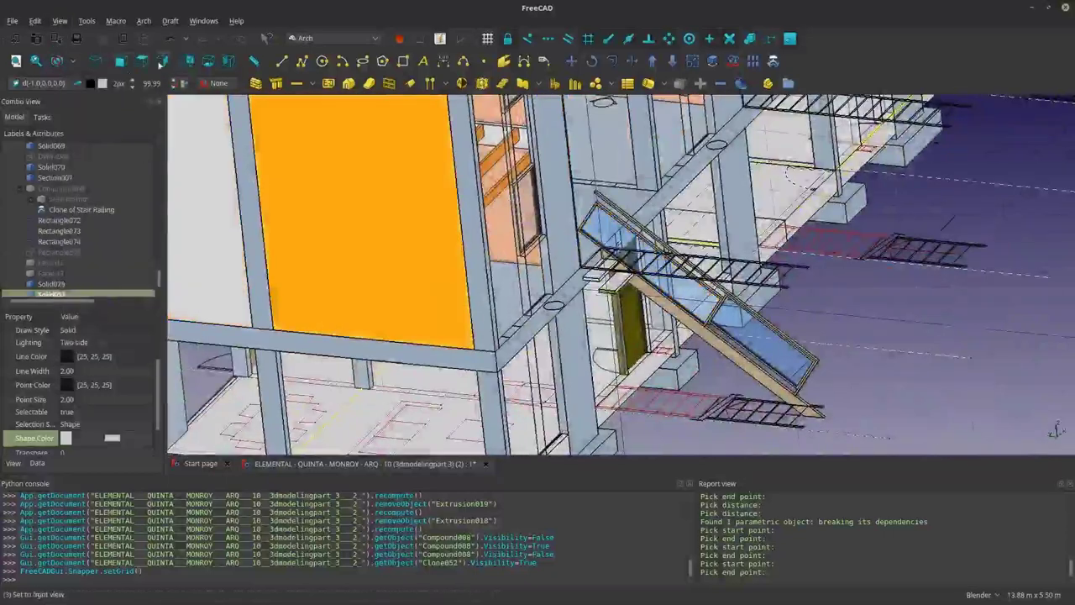
pyautogui.scroll(10, 529, 322)
pyautogui.press('m')
pyautogui.press('v')
pyautogui.click(497, 238)
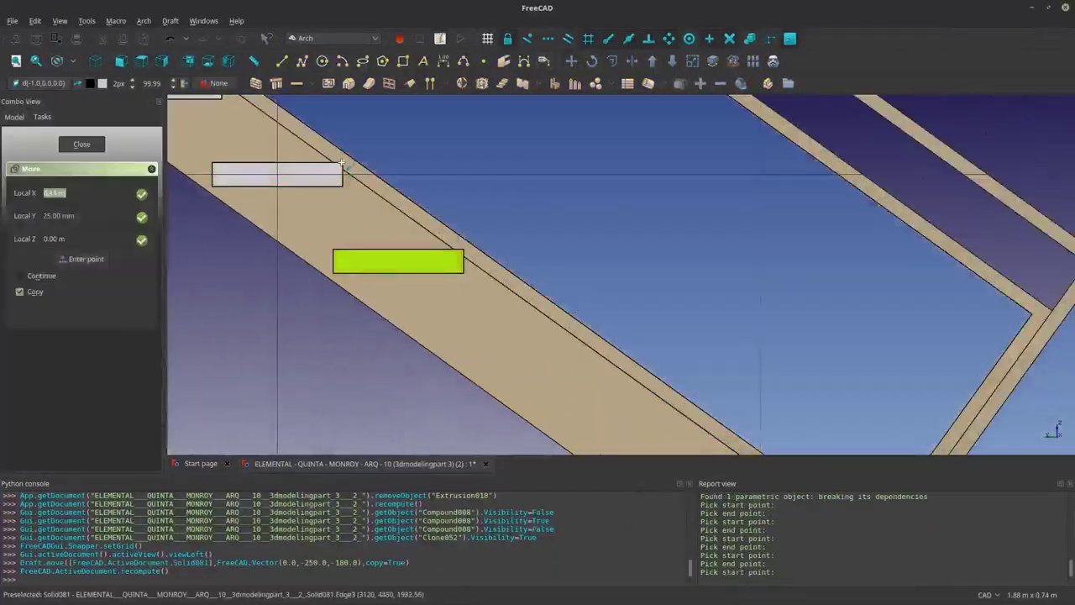
pyautogui.scroll(-5, 388, 302)
pyautogui.scroll(5, 317, 212)
# - Copy the group of four treads 1000 mm forward and 720 mm down along the stringer
pyautogui.press('m')
pyautogui.press('v')
pyautogui.scroll(3, 316, 212)
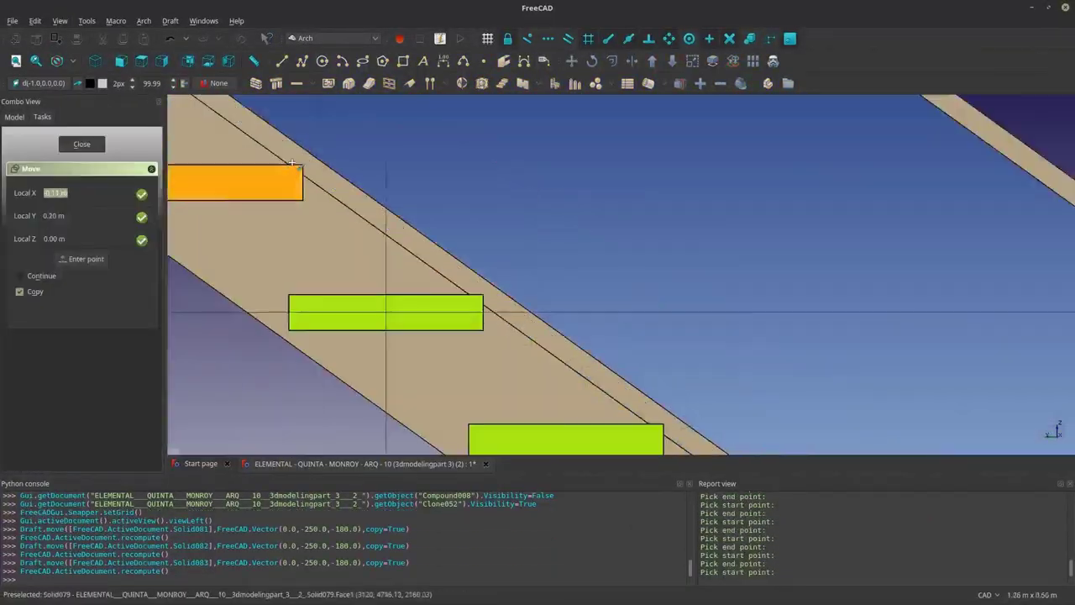
pyautogui.click(316, 213)
pyautogui.click(360, 250)
pyautogui.scroll(-6, 361, 249)
# - Copy the treads again down the stringer to the foot of the stair and delete the surplus copies
pyautogui.press('m')
pyautogui.press('v')
pyautogui.scroll(5, 537, 277)
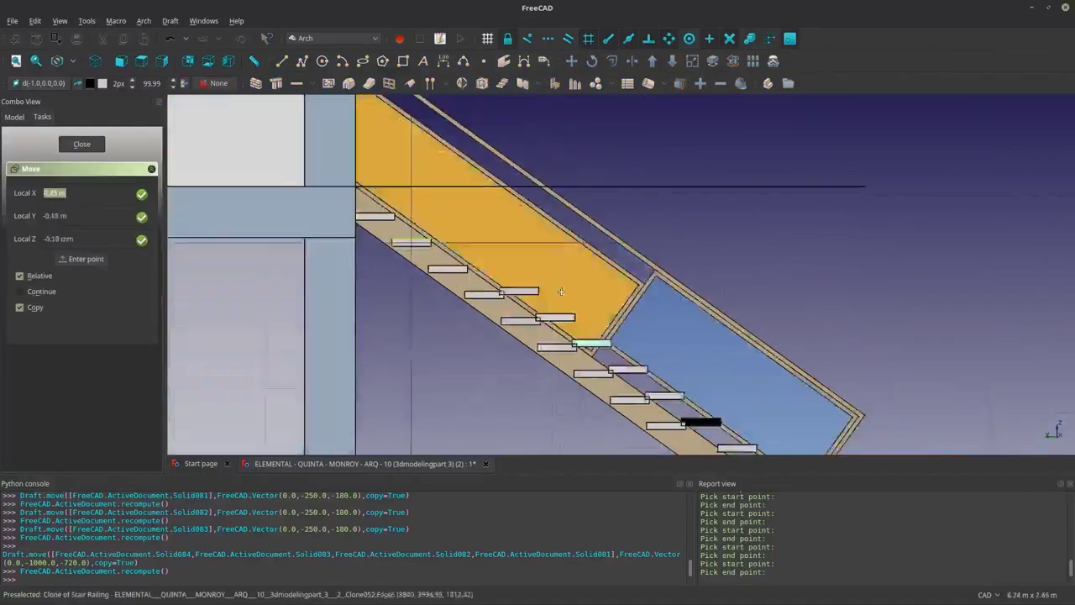
pyautogui.click(538, 277)
pyautogui.click(588, 320)
pyautogui.scroll(-6, 611, 304)
pyautogui.press('Delete')
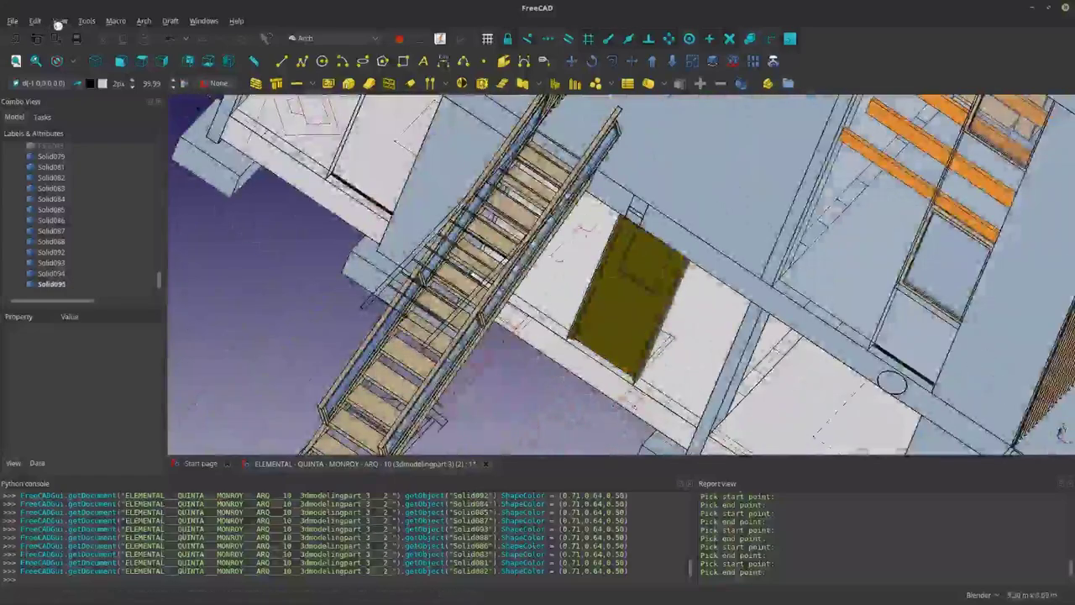
# - Combine the stair treads into one compound with the Part workbench in perspective view and include it in the Stair Module compound
pyautogui.click(59, 20)
pyautogui.click(84, 45)
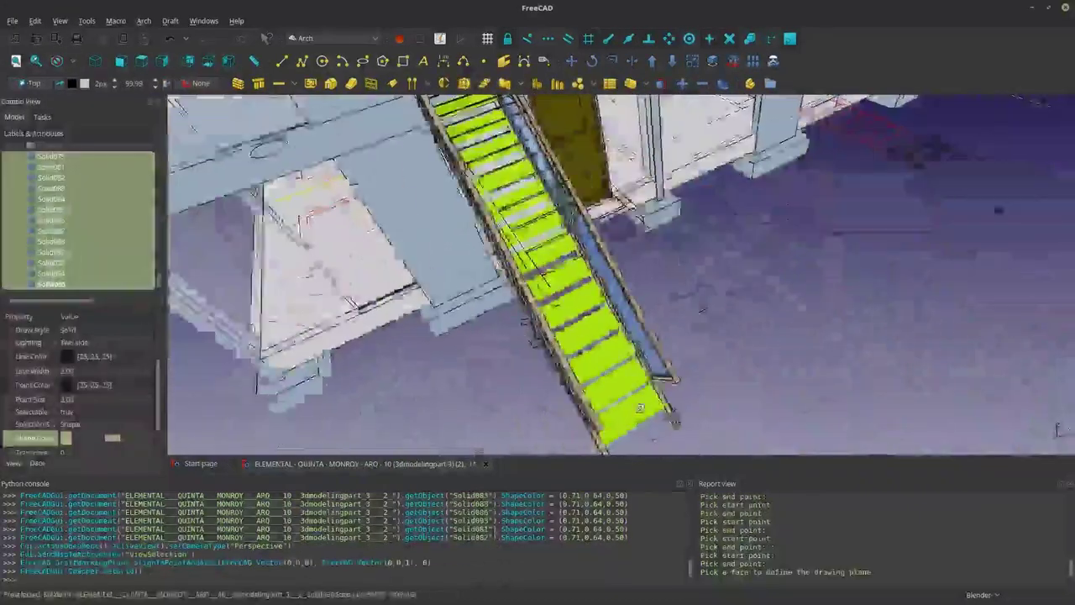
pyautogui.click(334, 38)
pyautogui.click(336, 159)
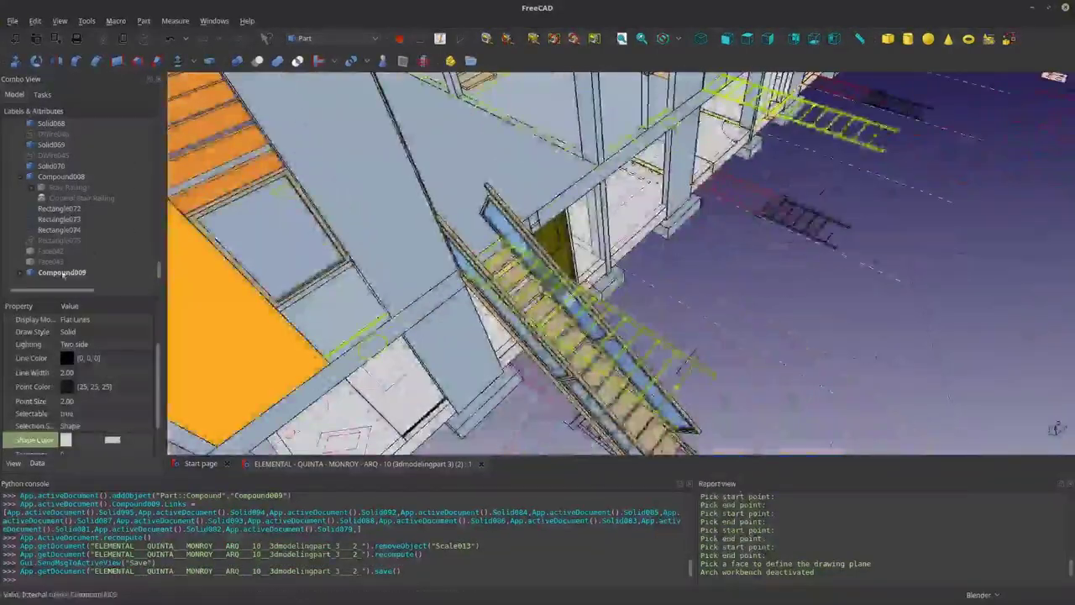
pyautogui.click(571, 327)
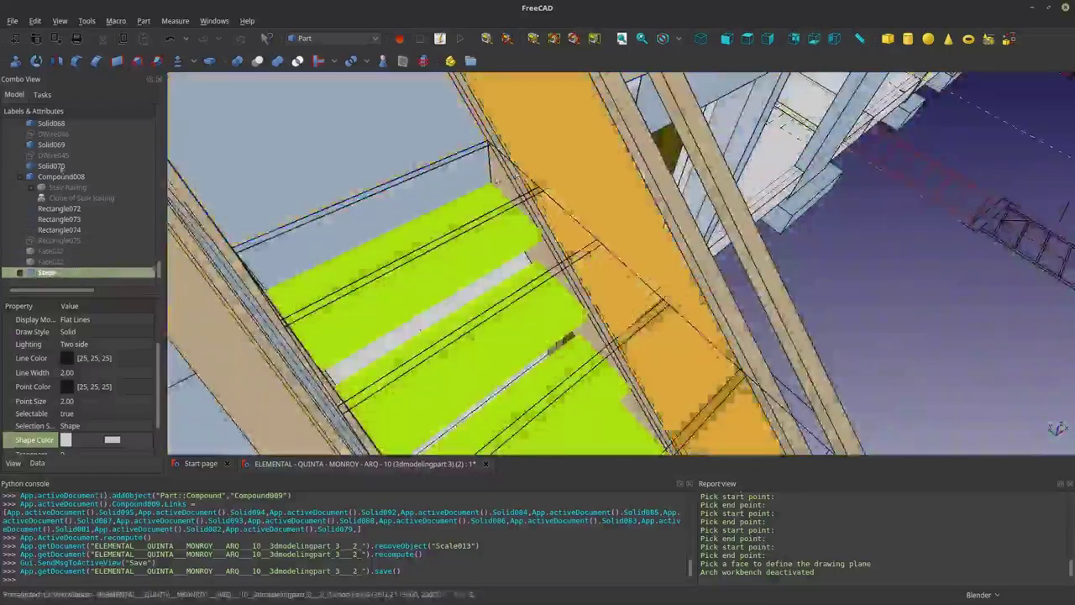
pyautogui.doubleClick(46, 273)
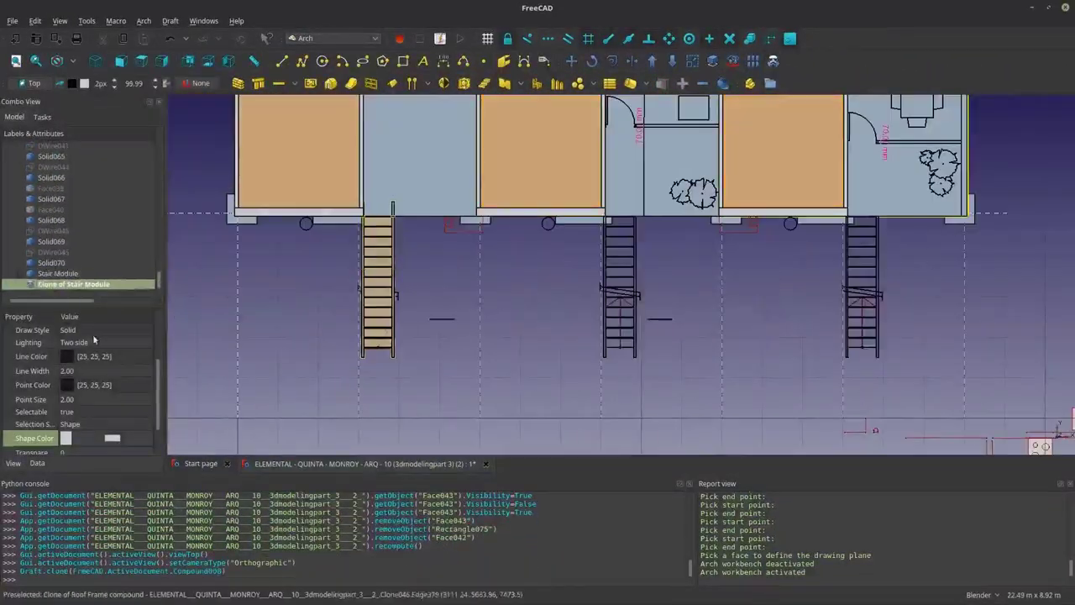
# - Try to move the clone of the Stair Module in plan toward the next unit's stair position
pyautogui.press('m')
pyautogui.press('v')
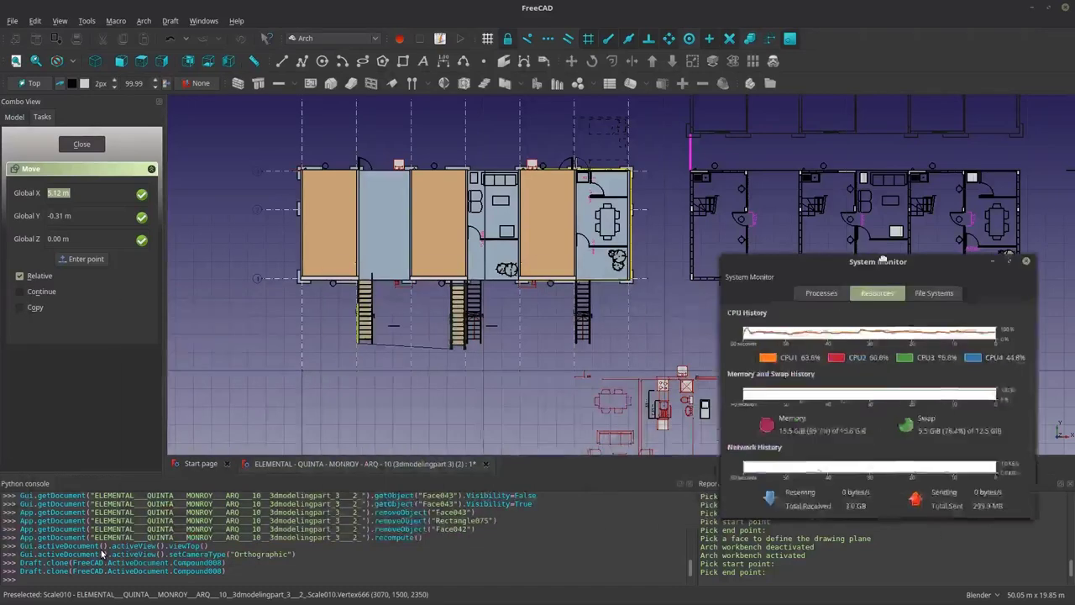
# - Check the CPU, memory and swap usage in System Monitor and close it
pyautogui.click(848, 275)
pyautogui.click(903, 275)
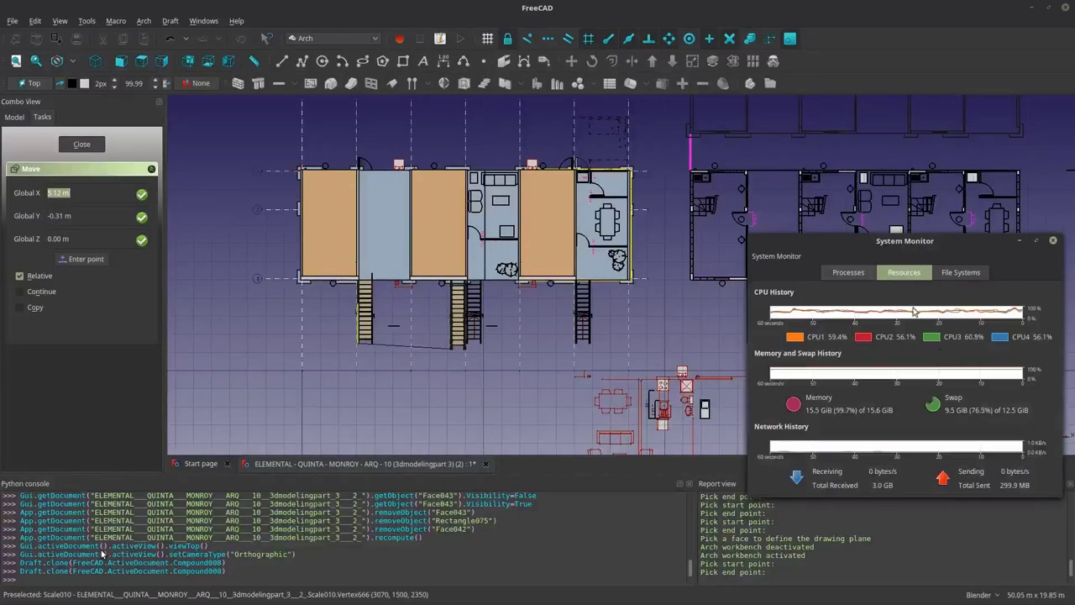
pyautogui.click(1053, 241)
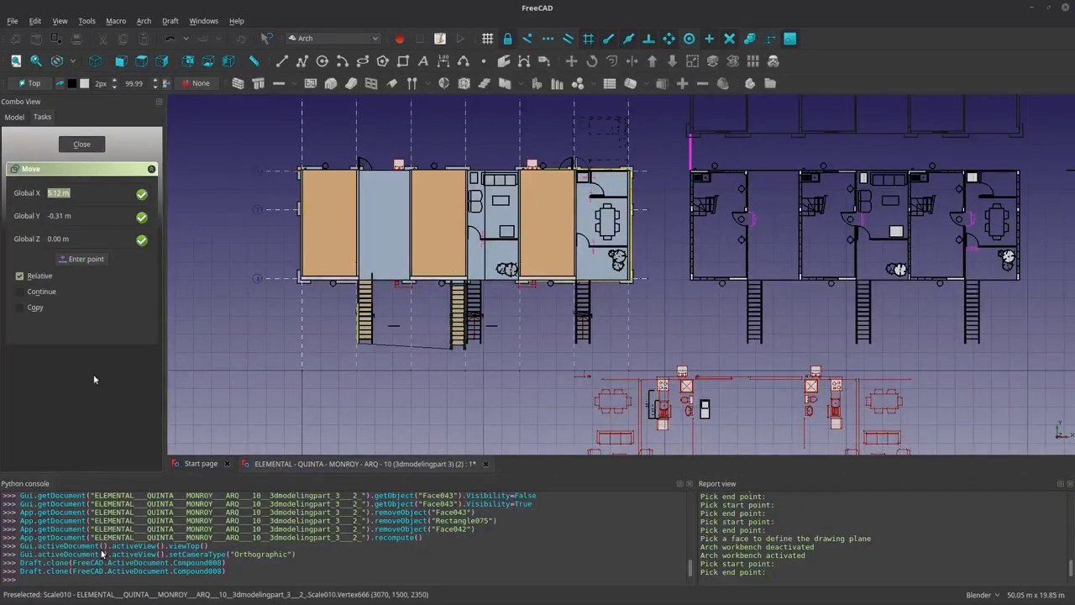
# - Switch to DraftSight, check the memory and swap usage in System Monitor, and return to FreeCAD
pyautogui.hotkey('alt', 'Tab')
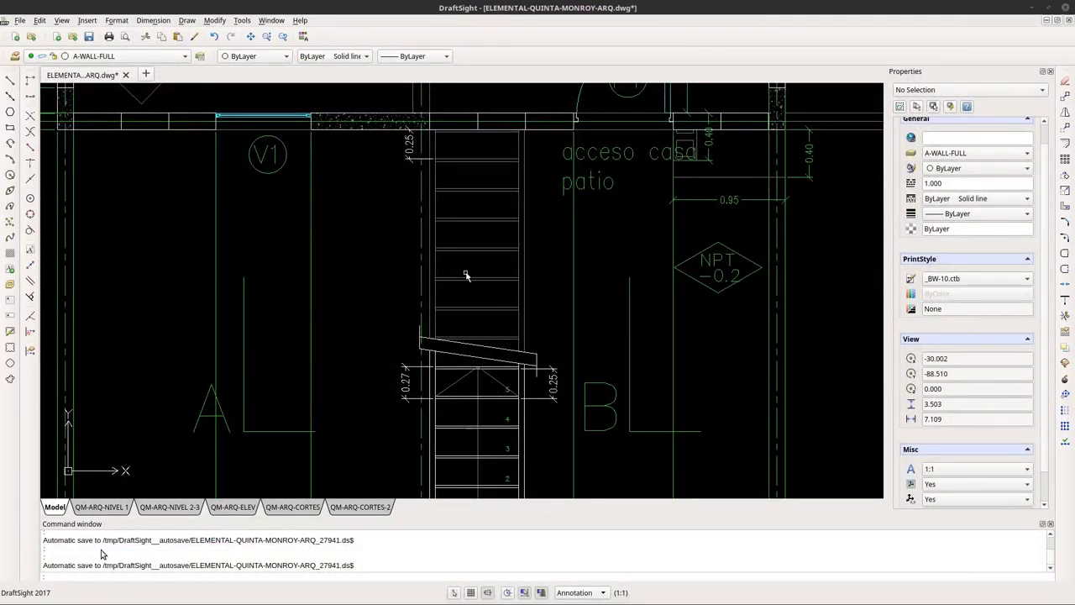
pyautogui.hotkey('alt', 'Tab')
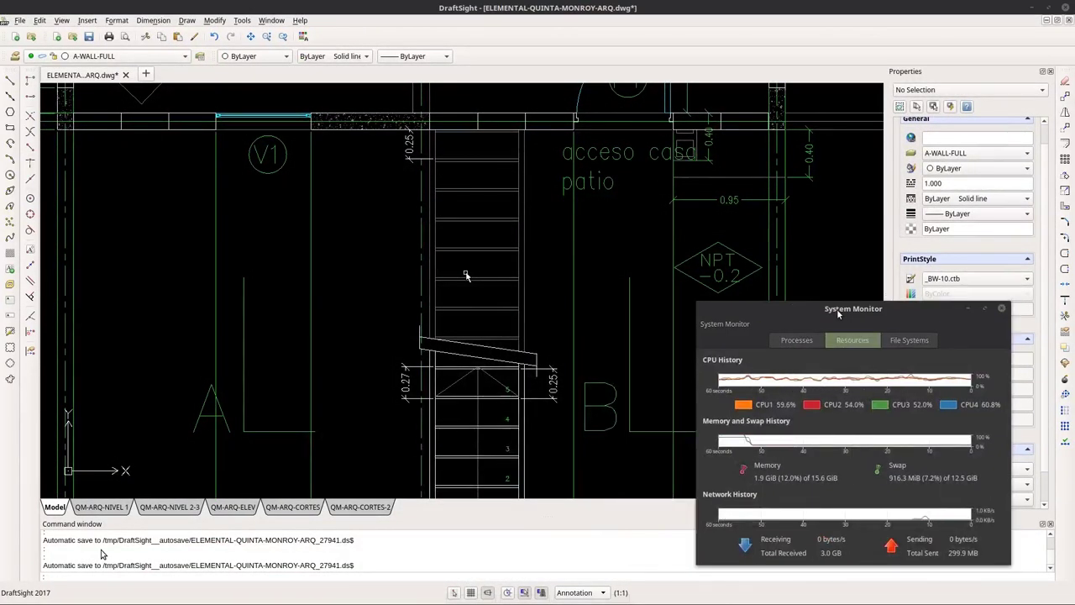
pyautogui.hotkey('alt', 'Tab')
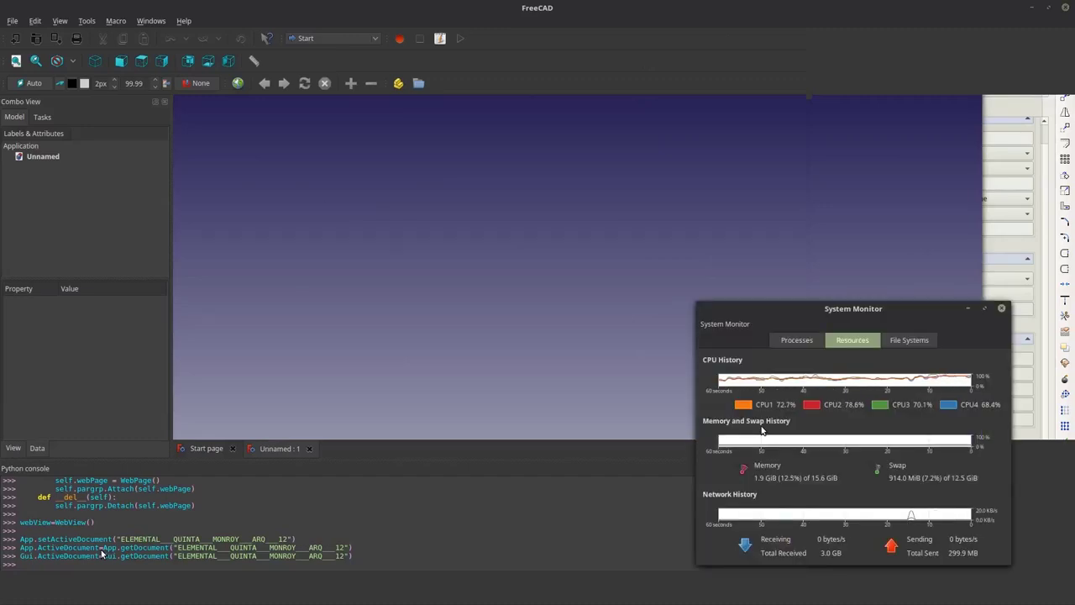